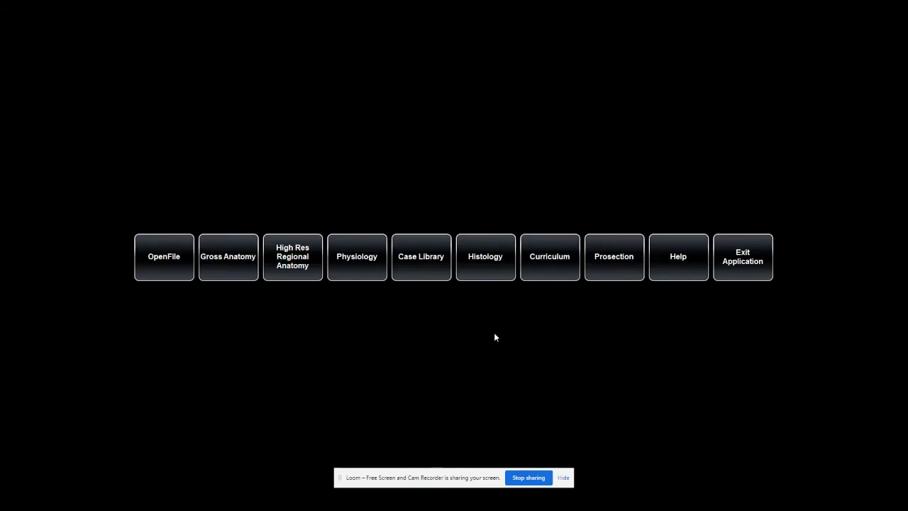
Open the male Fetus dataset from the High Res Regional Anatomy library
click(293, 257)
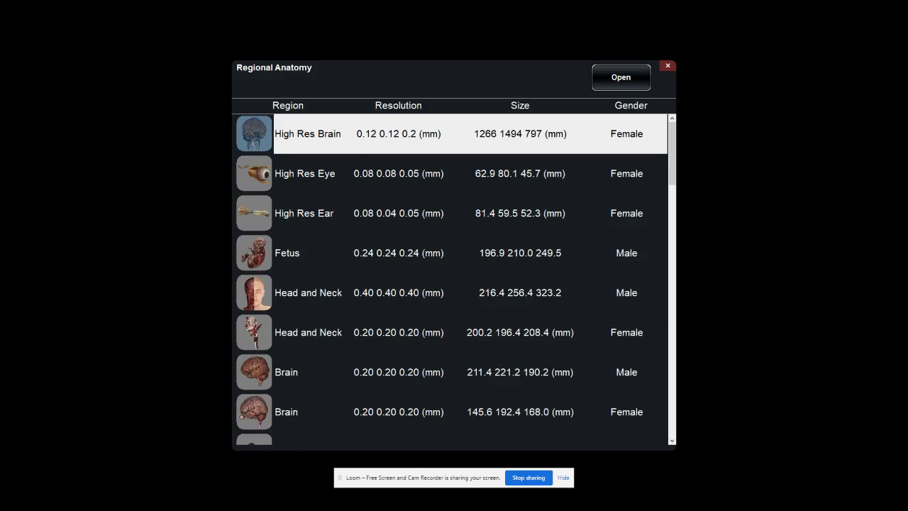
scroll(389, 284, down, 1)
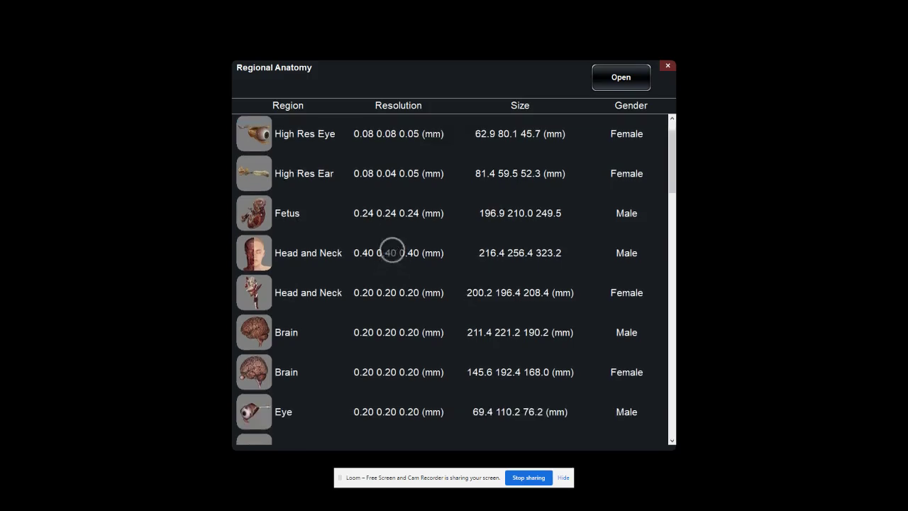
scroll(394, 227, down, 1)
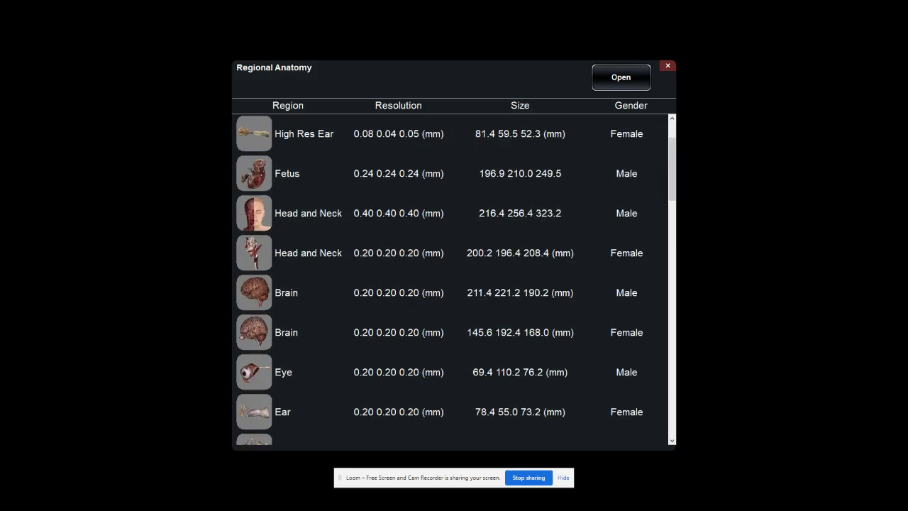
click(321, 177)
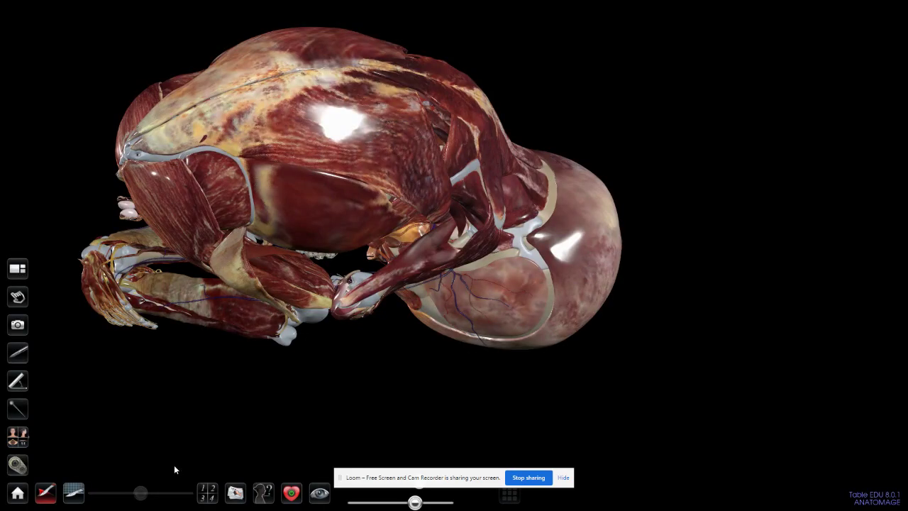
Examine the fetus model from several sides and distances, ending with it upright in side view
drag(603, 262, 233, 206)
drag(404, 80, 237, 139)
drag(288, 248, 249, 62)
drag(281, 245, 265, 91)
drag(286, 266, 269, 165)
scroll(320, 221, up, 5)
scroll(324, 220, down, 5)
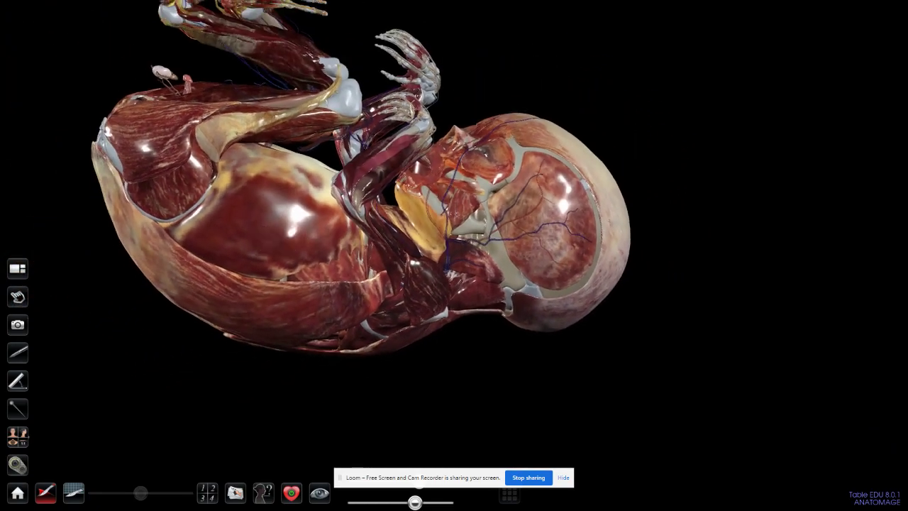
scroll(274, 226, down, 5)
drag(493, 211, 213, 222)
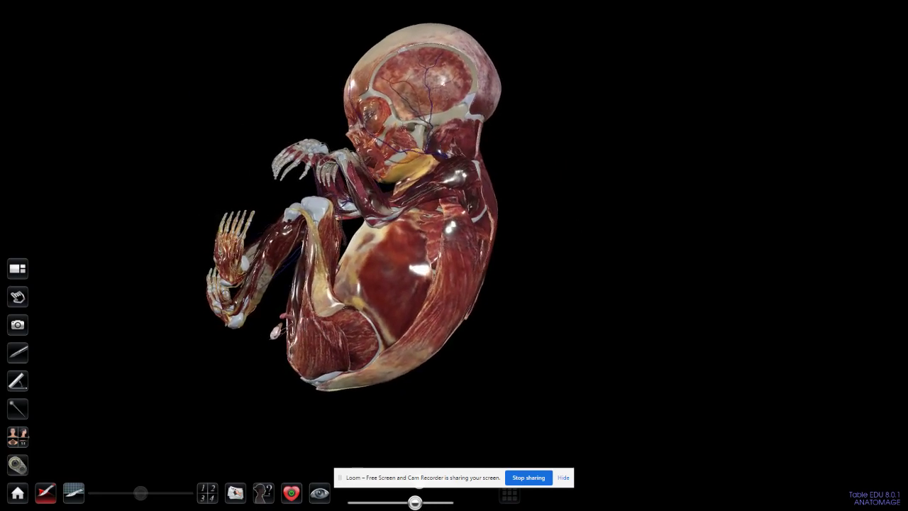
Review the Layout, Adjust Text and Adjust Colors options in the property settings
click(17, 464)
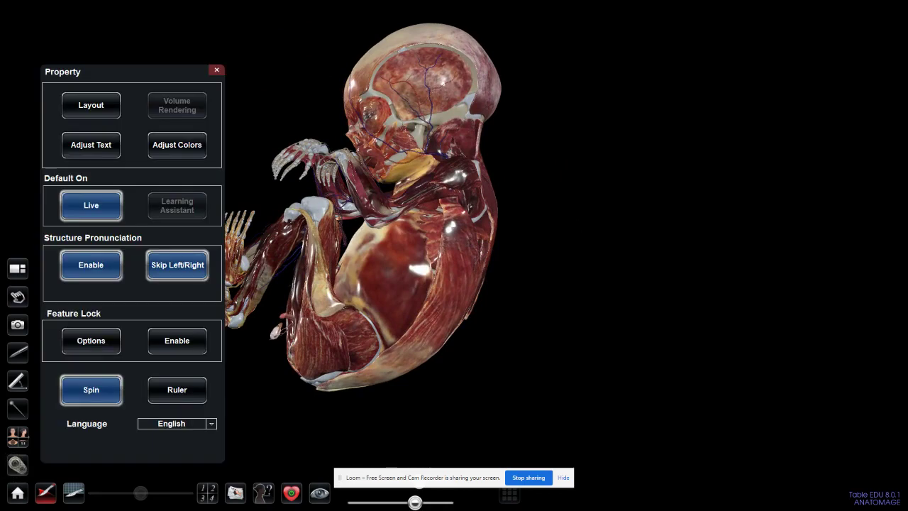
click(92, 105)
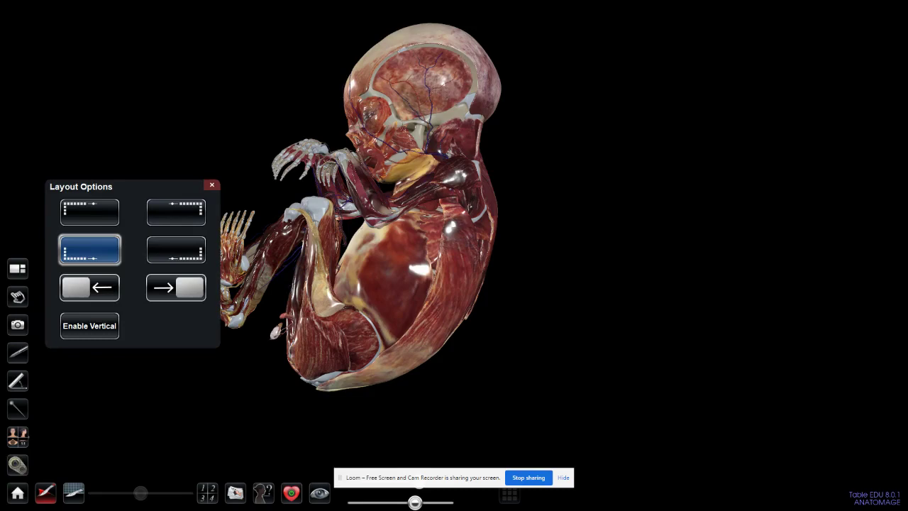
click(211, 185)
click(91, 144)
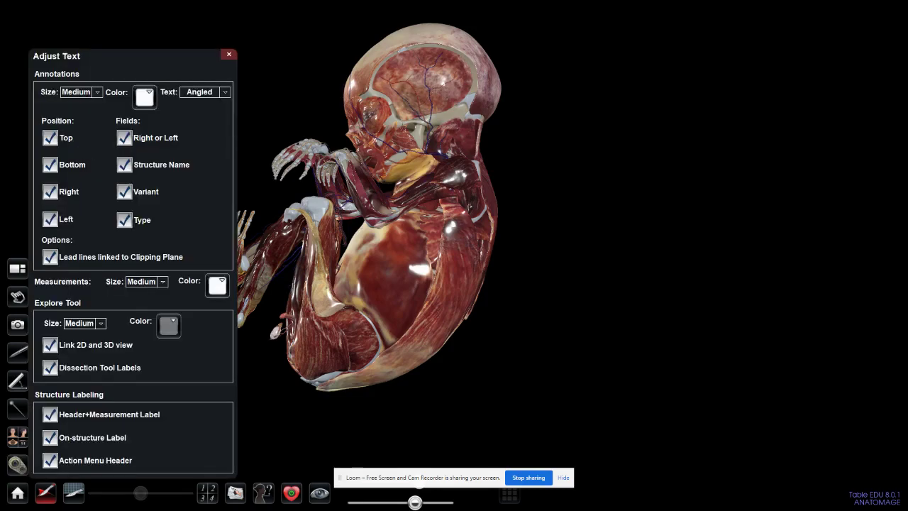
click(228, 54)
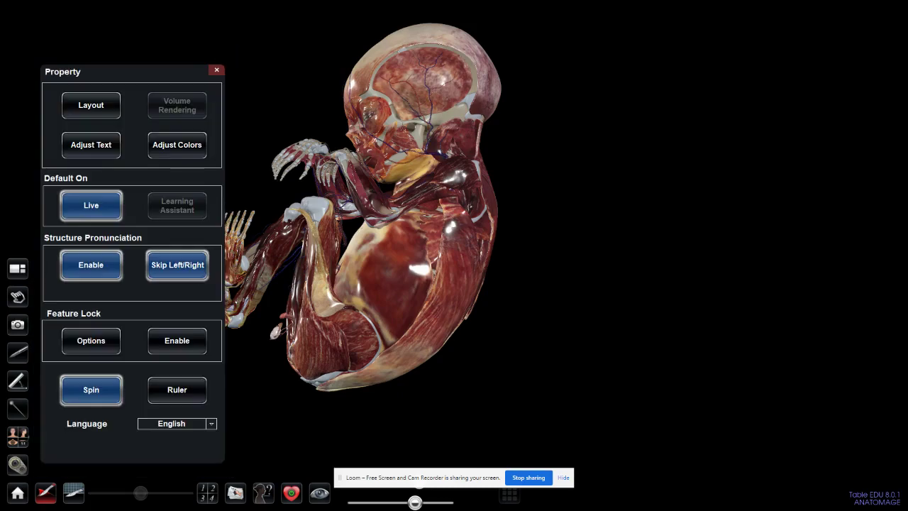
click(177, 145)
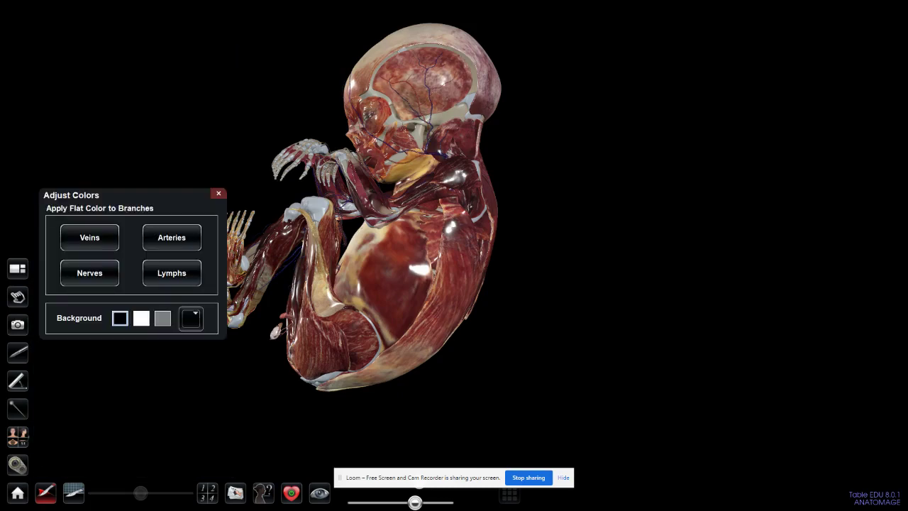
click(219, 193)
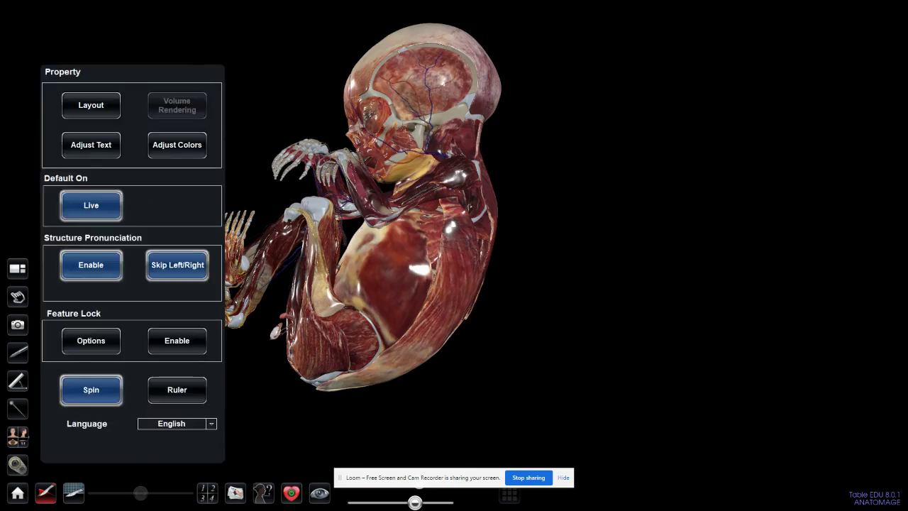
Turn off the Live default, toggle the heart animation and inspect the vessels around the fetus's legs up close
click(90, 205)
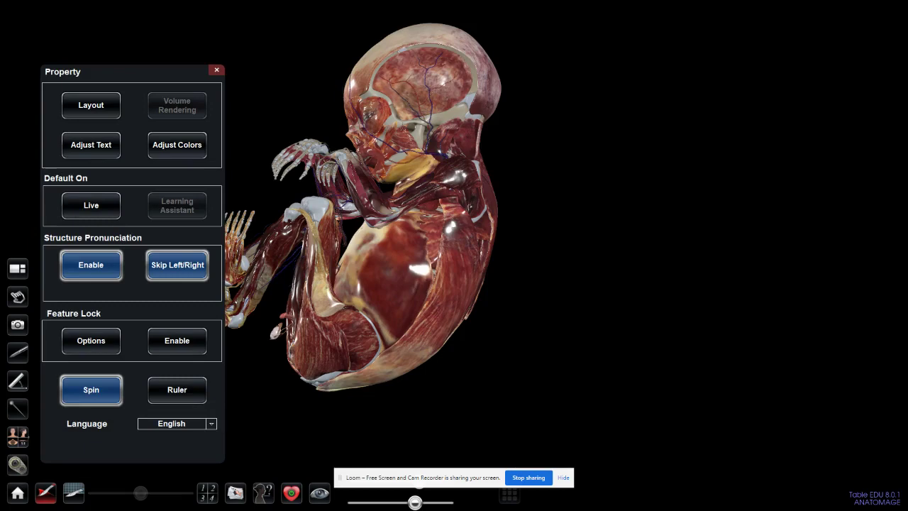
click(290, 492)
click(291, 492)
click(291, 493)
click(291, 492)
click(291, 493)
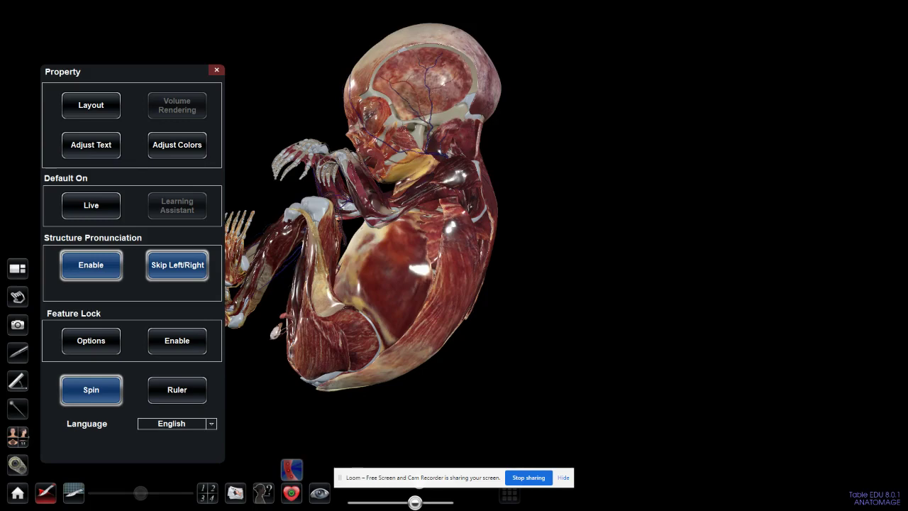
drag(266, 283, 383, 332)
scroll(258, 274, up, 1)
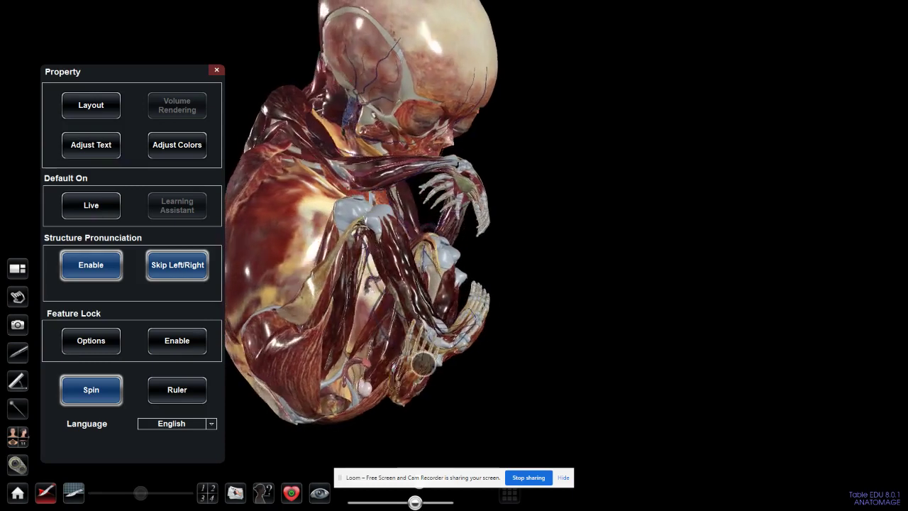
drag(448, 343, 467, 368)
scroll(440, 319, up, 3)
scroll(440, 319, up, 1)
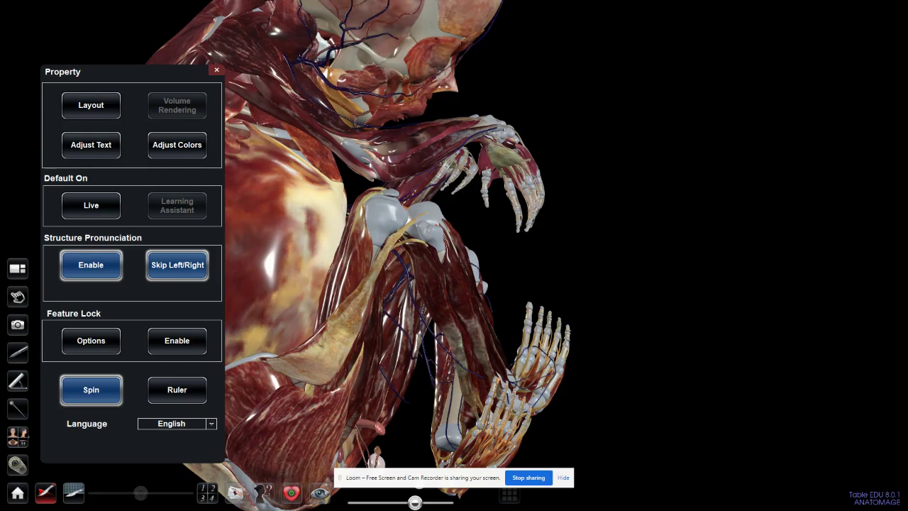
Toggle the Live default on and off, and the Skip Left/Right pronunciation option off and on
click(86, 203)
click(287, 490)
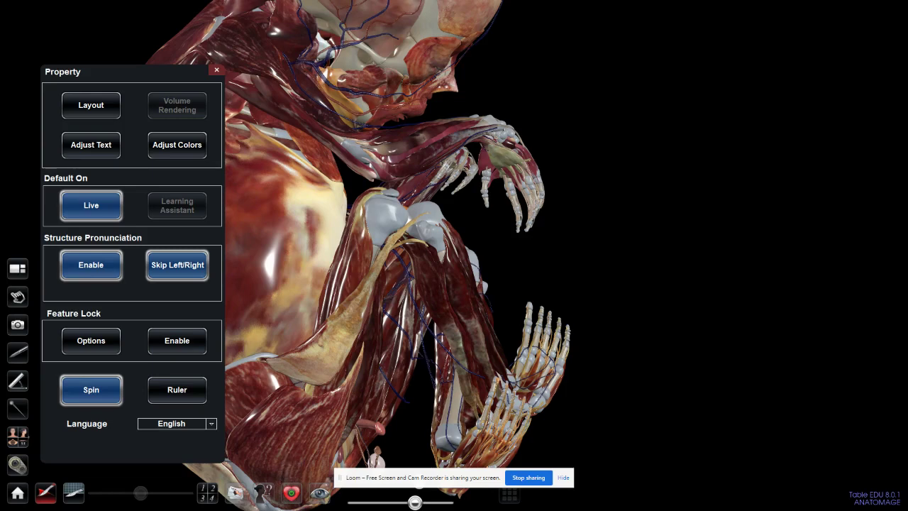
click(91, 204)
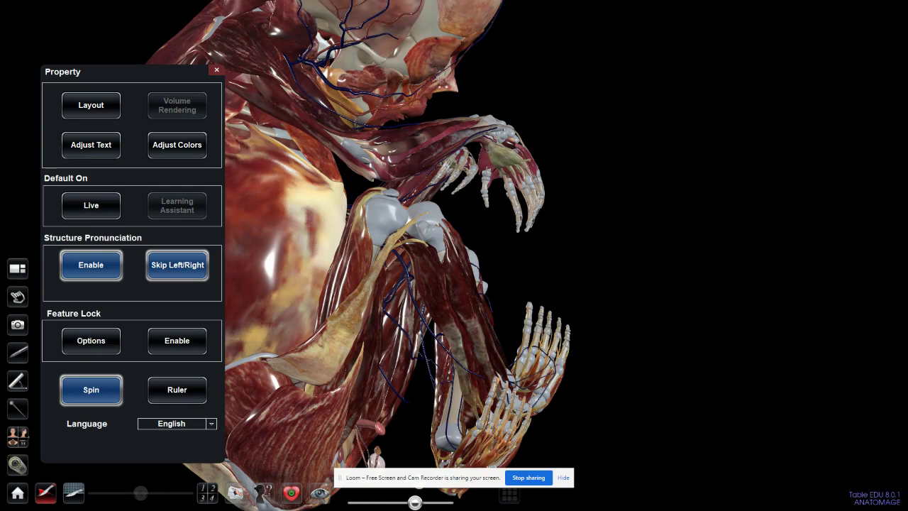
click(177, 266)
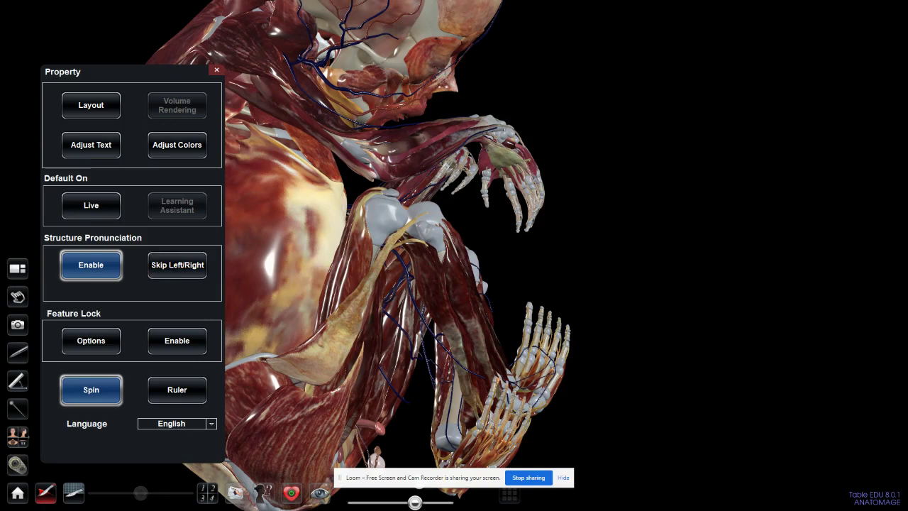
click(177, 265)
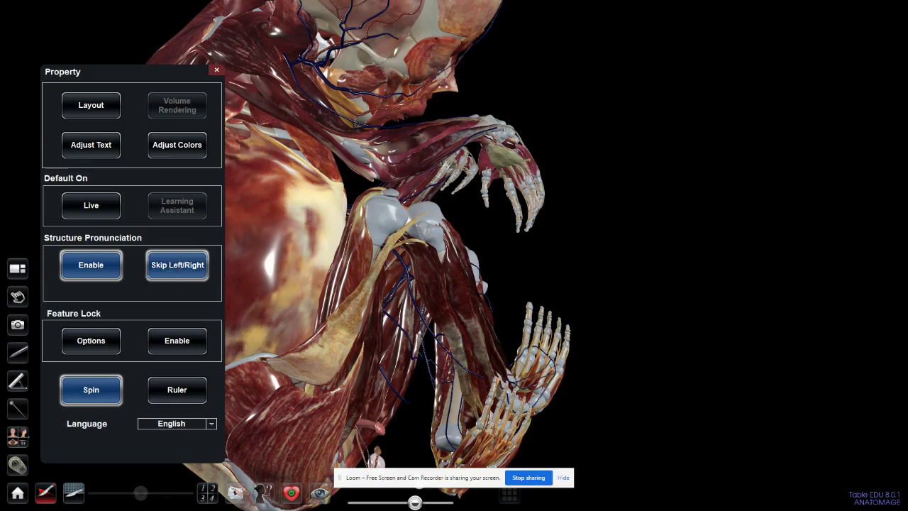
Enable all eight features in the Feature Lock options, from Image Control and Presets to Cutting and Structure Slider Bars
drag(81, 291, 83, 273)
click(92, 320)
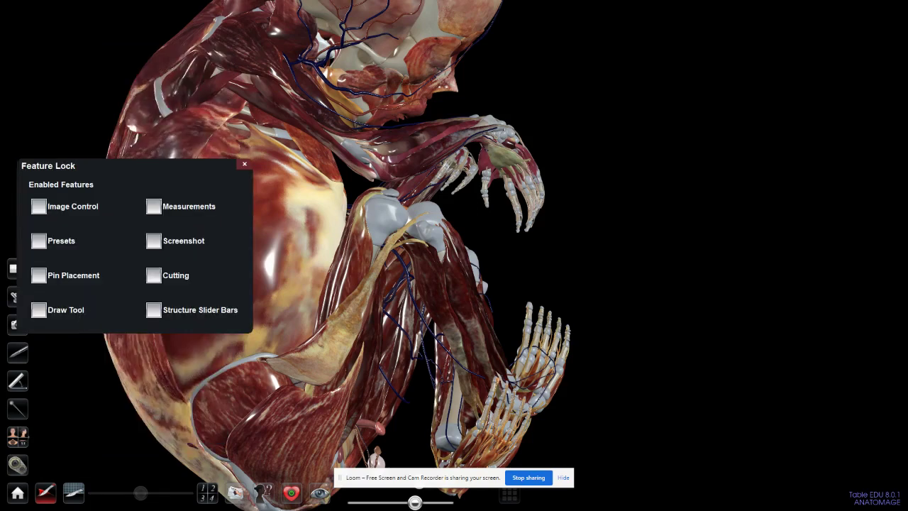
click(38, 206)
click(38, 240)
click(39, 275)
click(38, 309)
click(154, 309)
click(153, 275)
click(153, 240)
click(154, 206)
click(243, 159)
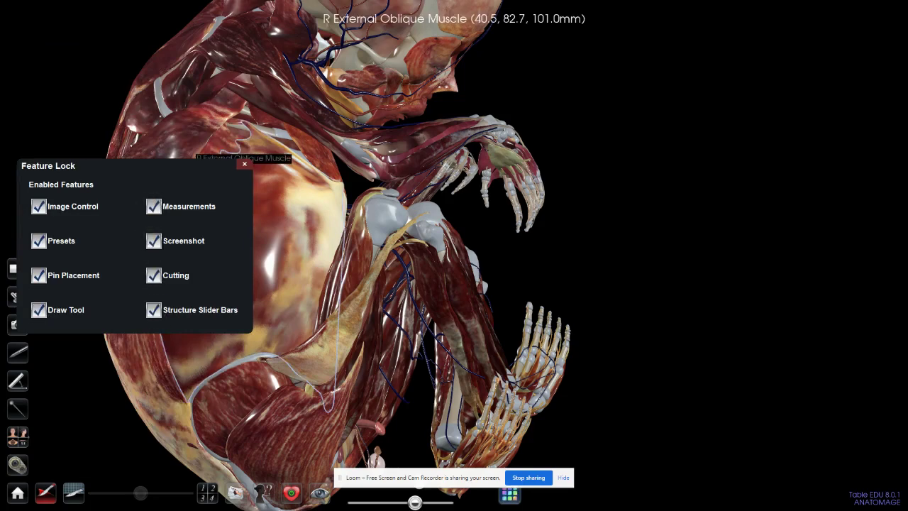
click(244, 164)
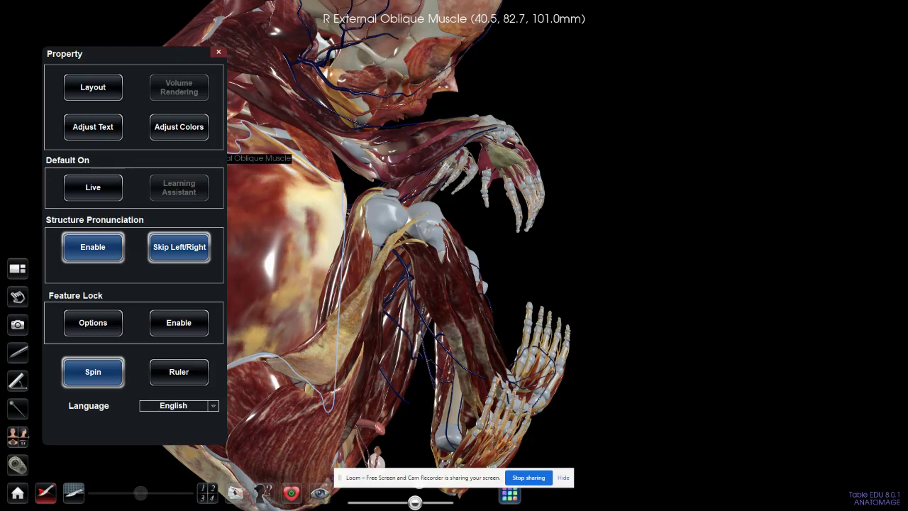
Look at the Feature Lock password prompt without setting one, toggle Spin and Ruler and restore both, and close the property settings
click(178, 323)
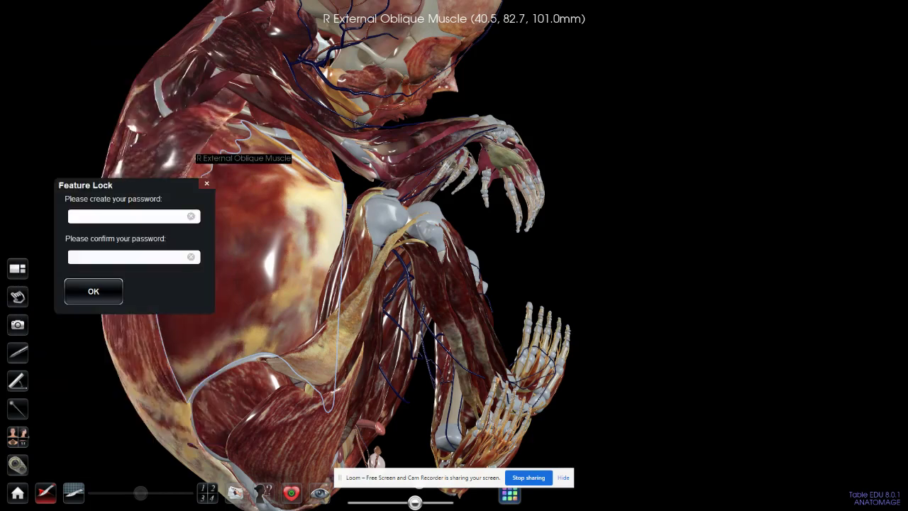
click(204, 185)
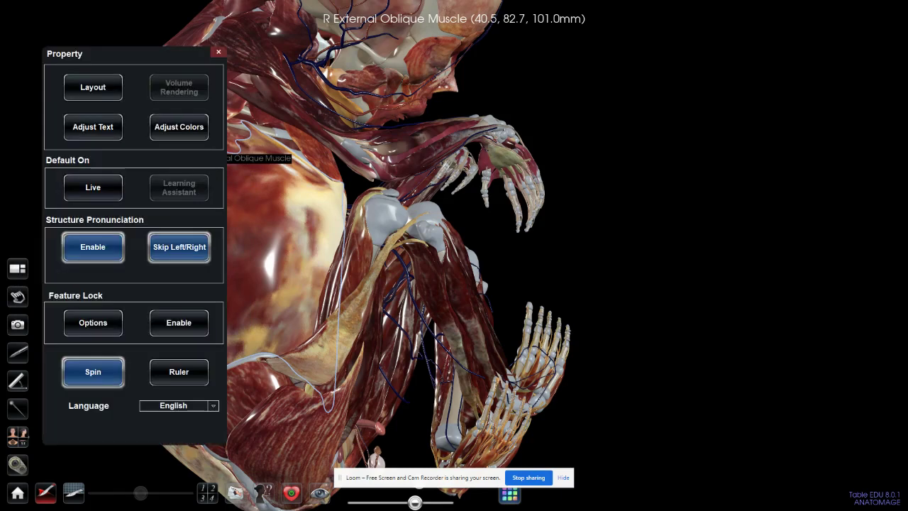
click(93, 372)
click(93, 371)
click(179, 371)
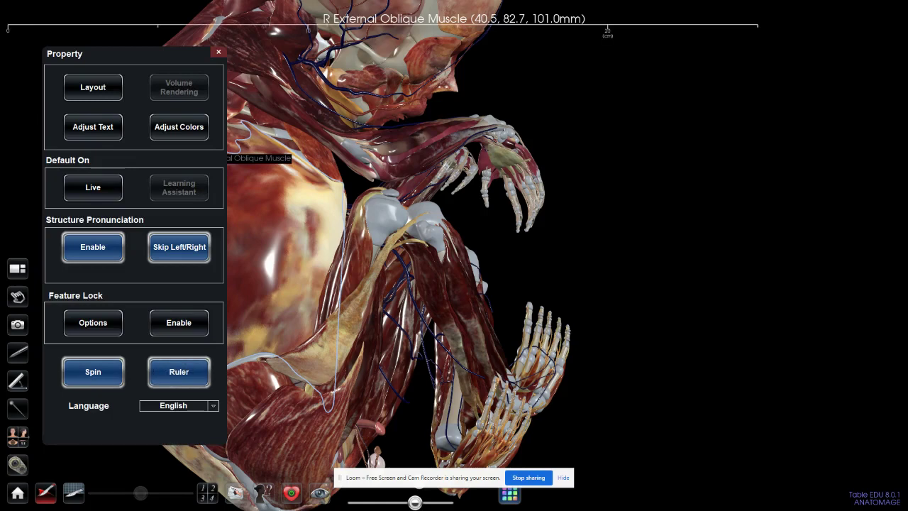
click(179, 371)
click(219, 52)
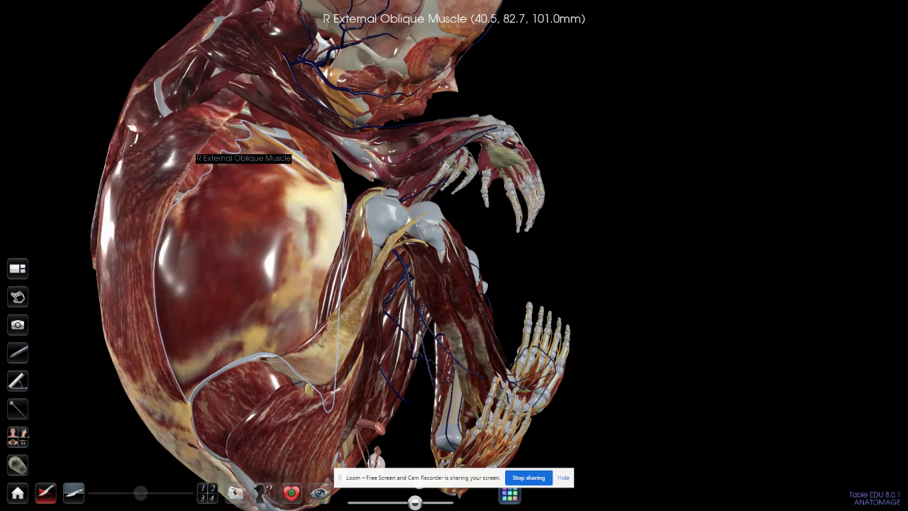
Show the fetus in the full 3D layout and rotate it from a head-on view to its front
click(15, 267)
click(18, 268)
click(39, 269)
drag(93, 227, 153, 329)
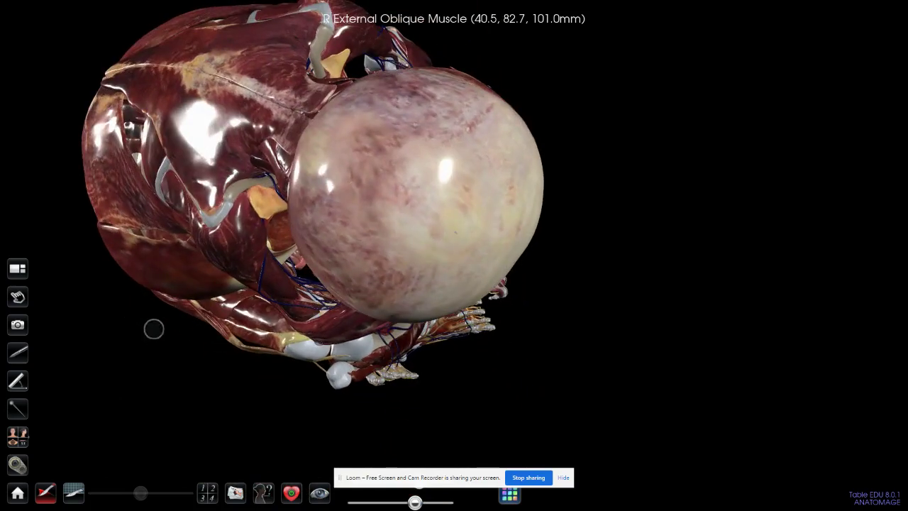
scroll(455, 235, down, 1)
scroll(259, 237, down, 4)
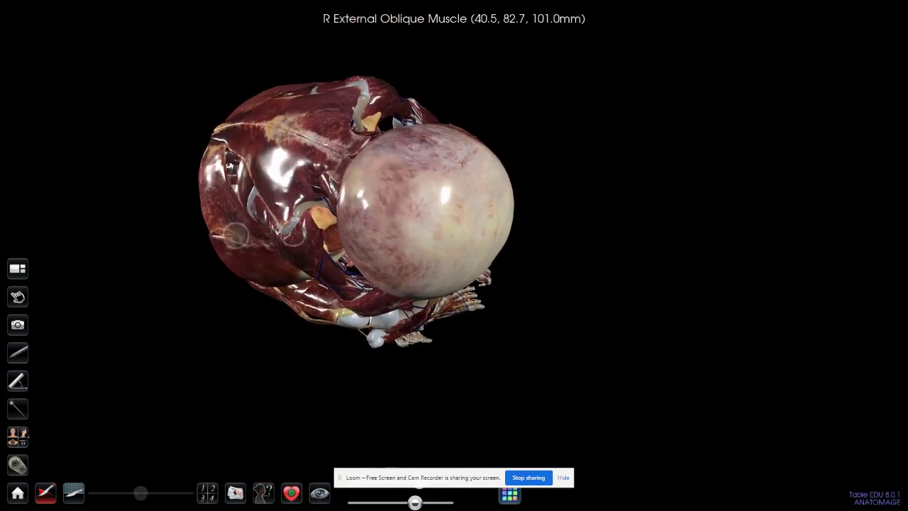
drag(264, 238, 143, 261)
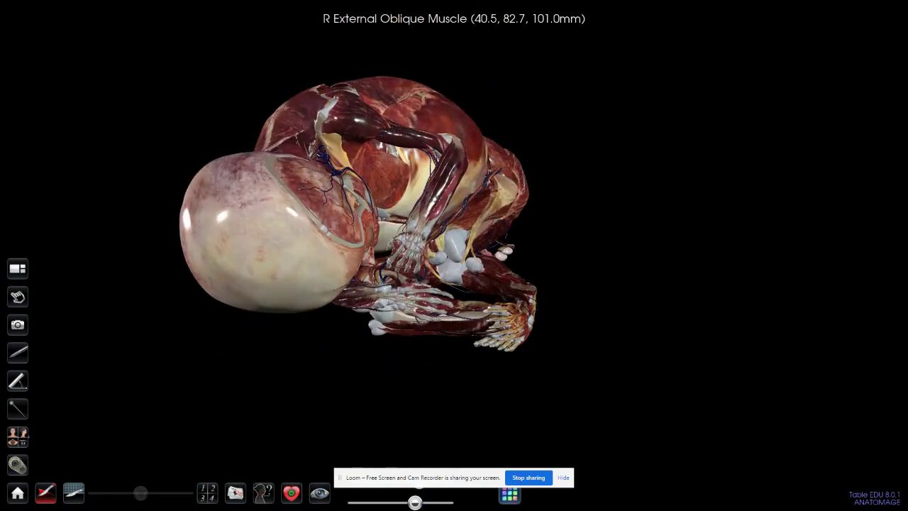
drag(179, 193, 132, 156)
Switch to the split layout with 3D model and cross-section, and move the slice toward the fetus's head
click(18, 268)
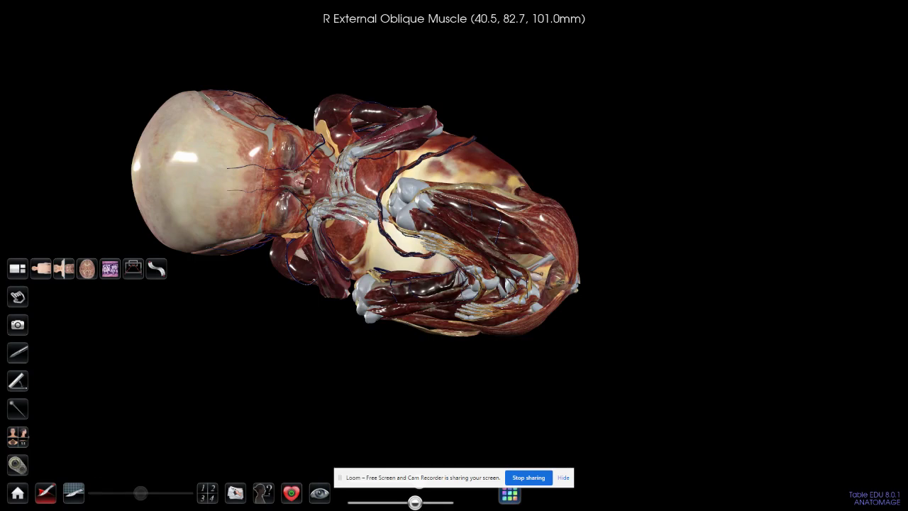
click(64, 267)
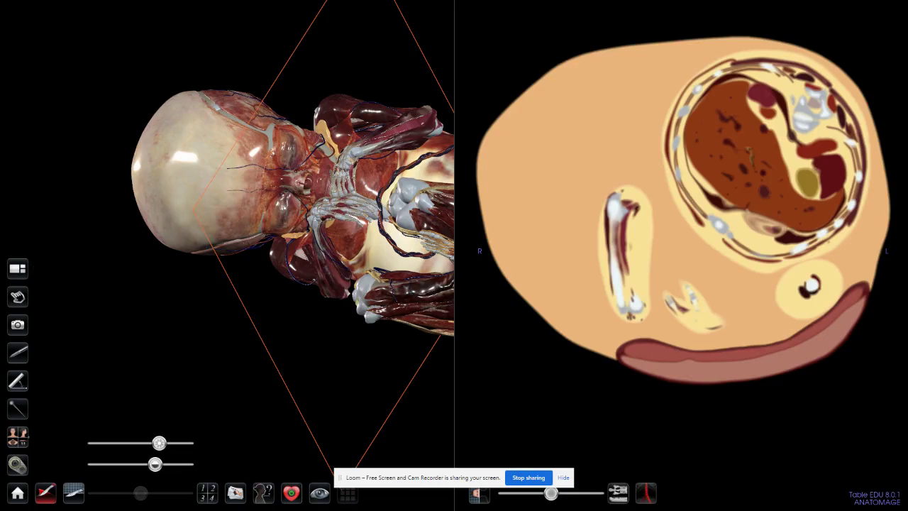
drag(202, 214, 249, 236)
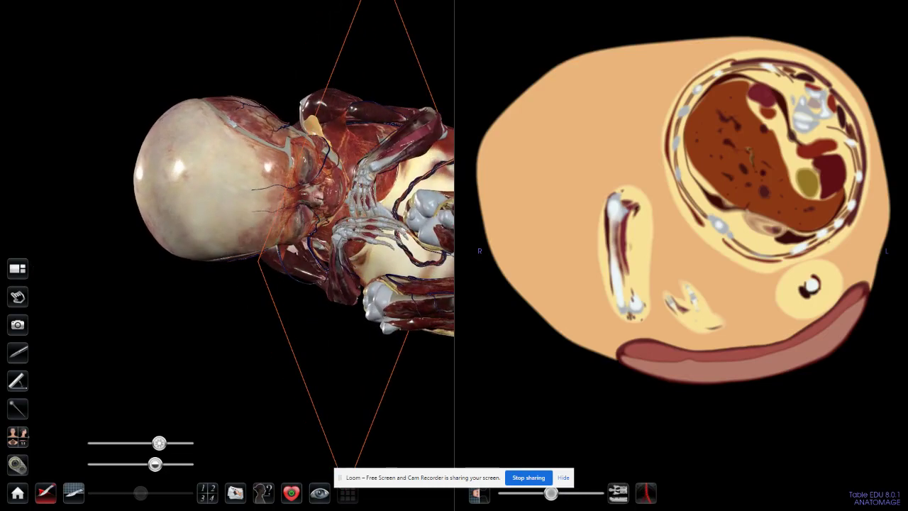
mouse_move(548, 491)
mouse_down()
mouse_move(600, 492)
mouse_move(489, 492)
mouse_move(557, 493)
mouse_up()
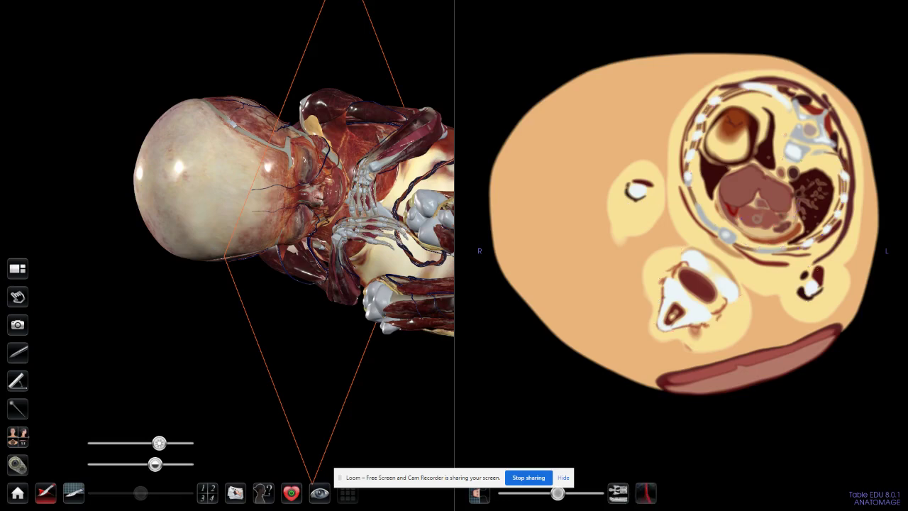
Try to load the linked CT/MRI scan for the fetus case and dismiss the resulting message
click(618, 493)
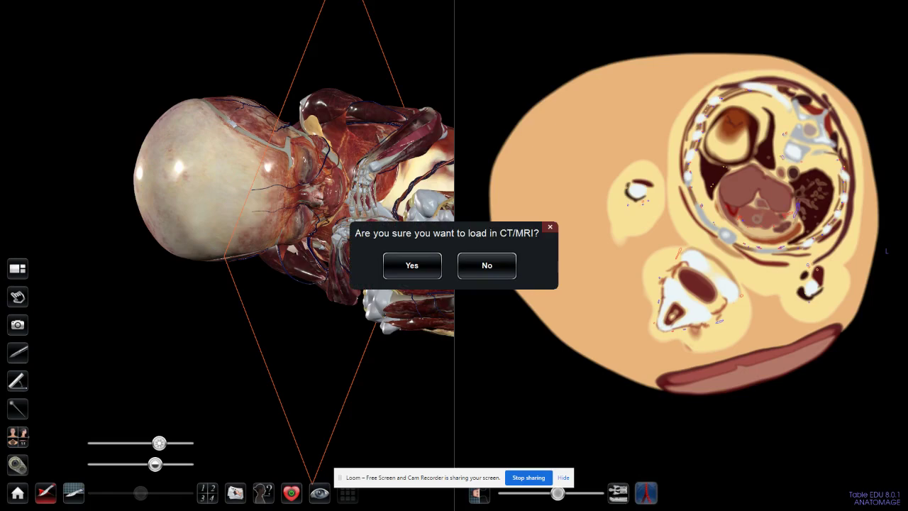
click(410, 265)
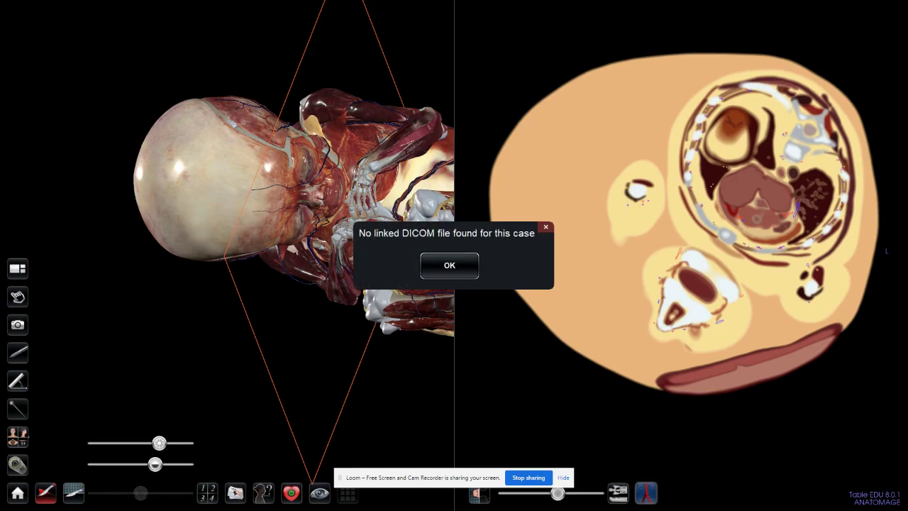
click(449, 265)
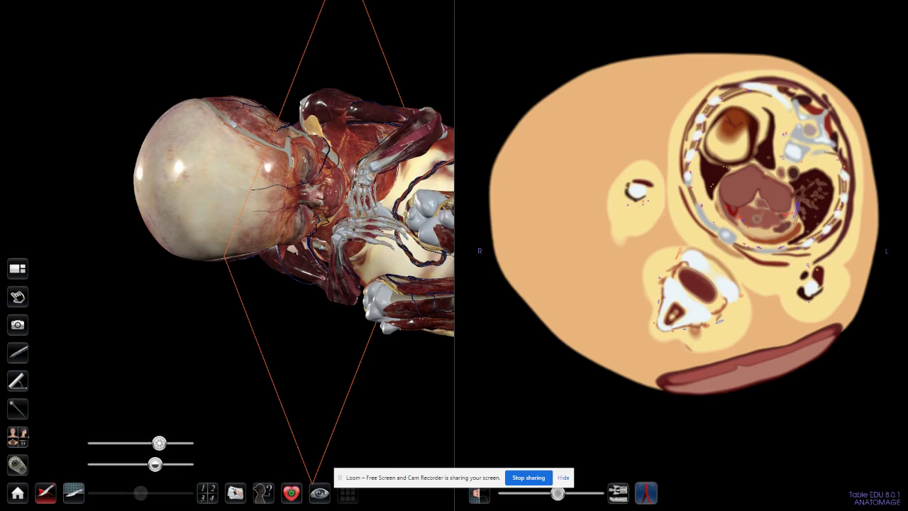
Cycle the cross-section through four preset slice orientations, ending on the one with the A–P labels
click(479, 493)
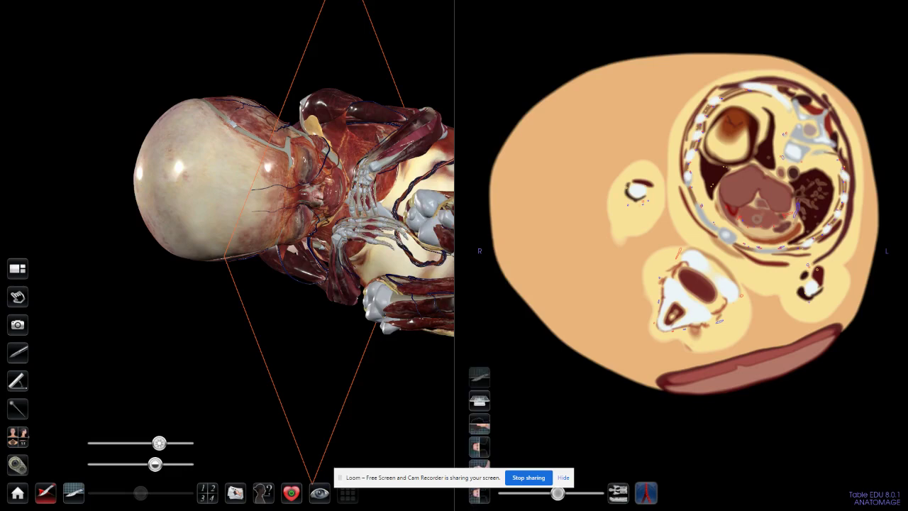
click(474, 403)
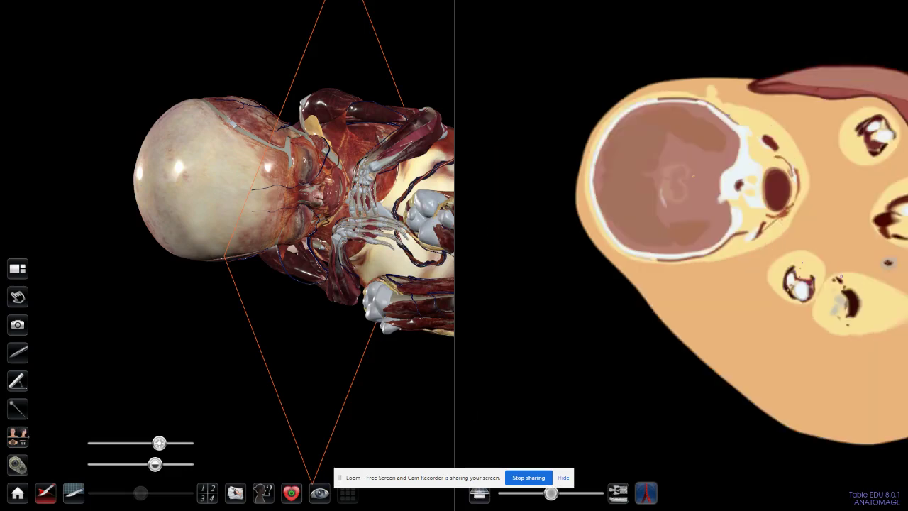
click(479, 493)
click(479, 424)
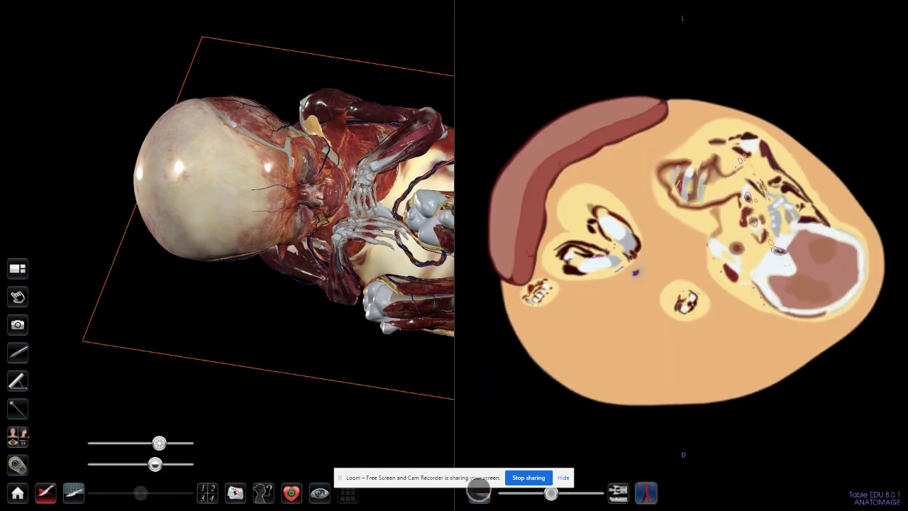
click(479, 492)
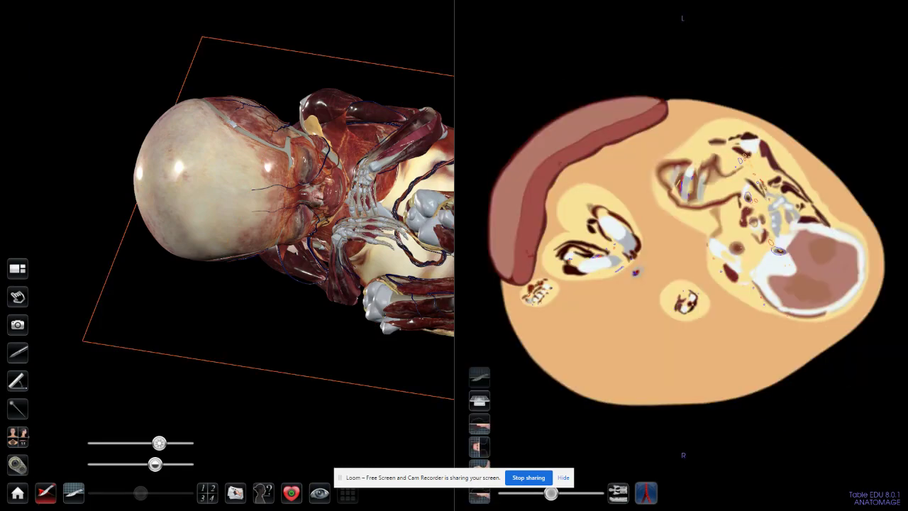
click(479, 447)
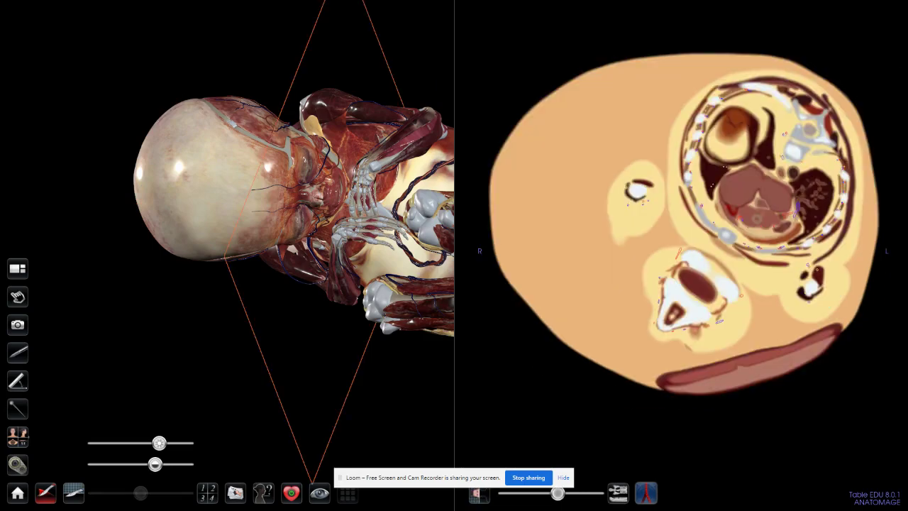
click(479, 493)
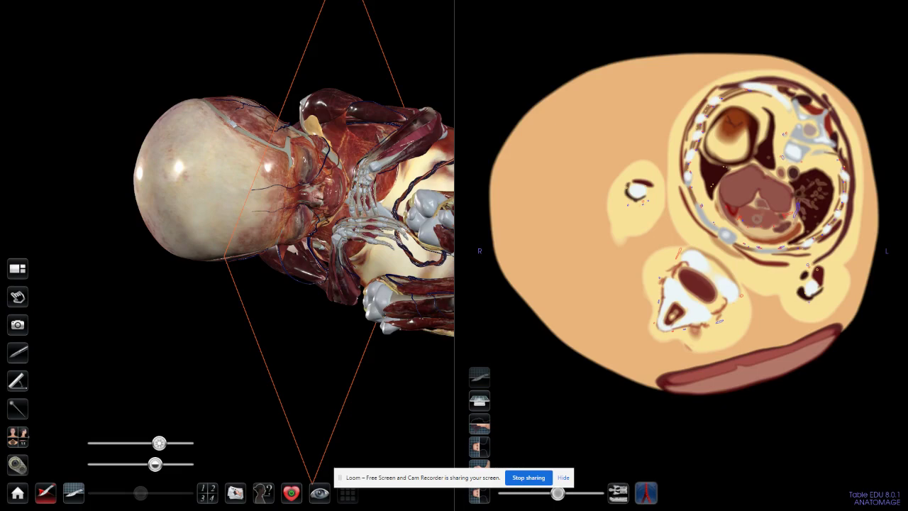
click(479, 464)
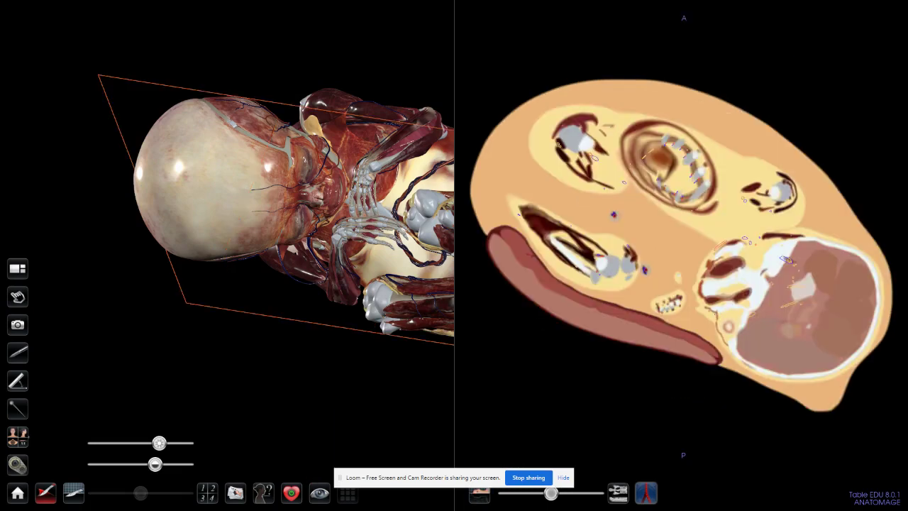
Rotate the 3D fetus to show its back beside the slice plane, and return the cross-section to the R–L orientation
drag(309, 97, 313, 58)
drag(281, 216, 354, 142)
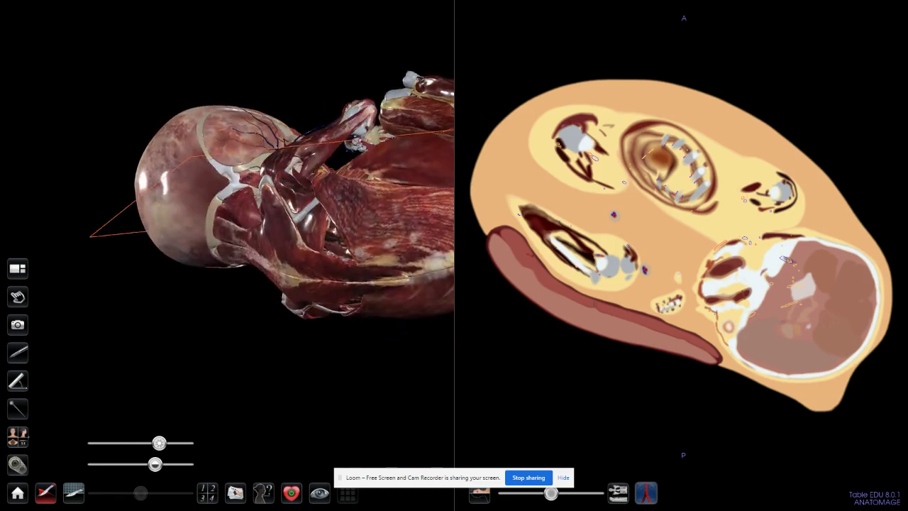
click(480, 493)
click(480, 446)
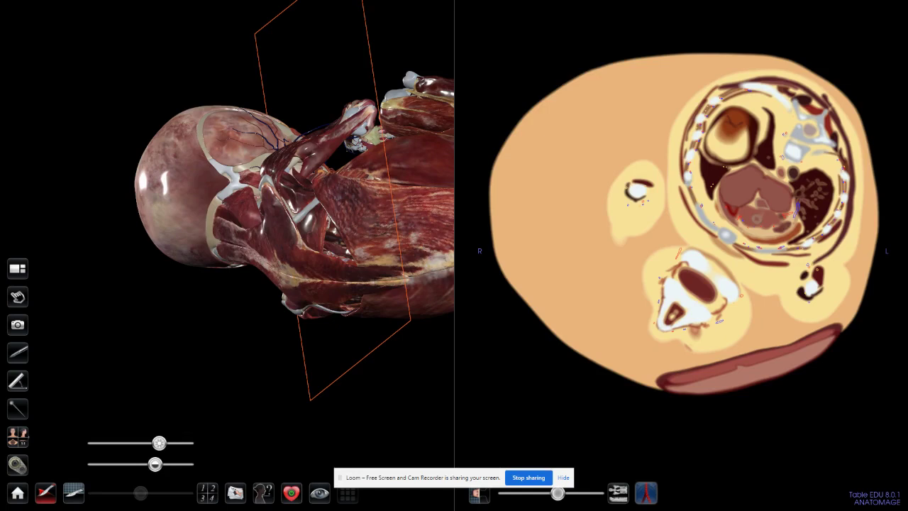
Peel the 3D fetus down to its skeleton and clear the Occipitofrontalis Muscle selection
mouse_move(159, 443)
mouse_down()
mouse_move(84, 452)
mouse_move(96, 443)
mouse_move(155, 451)
mouse_up()
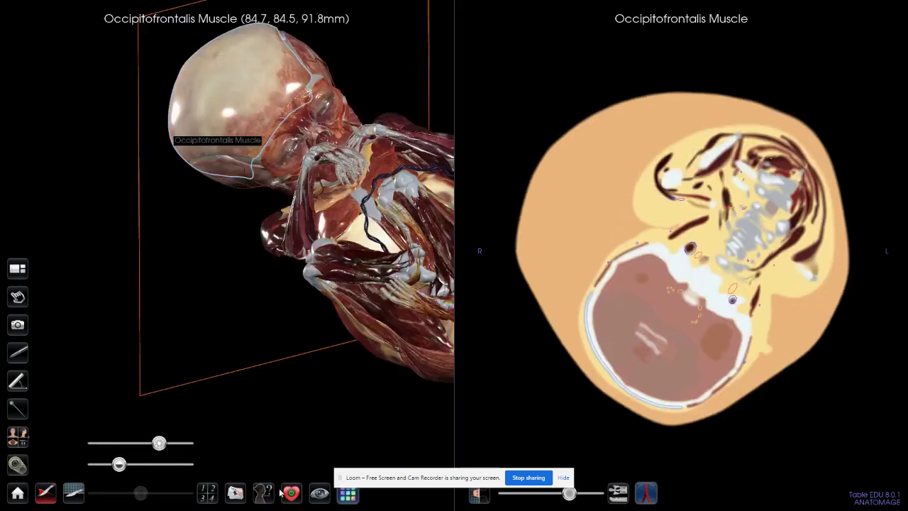
mouse_move(155, 438)
mouse_down()
mouse_move(132, 443)
mouse_move(140, 443)
mouse_up()
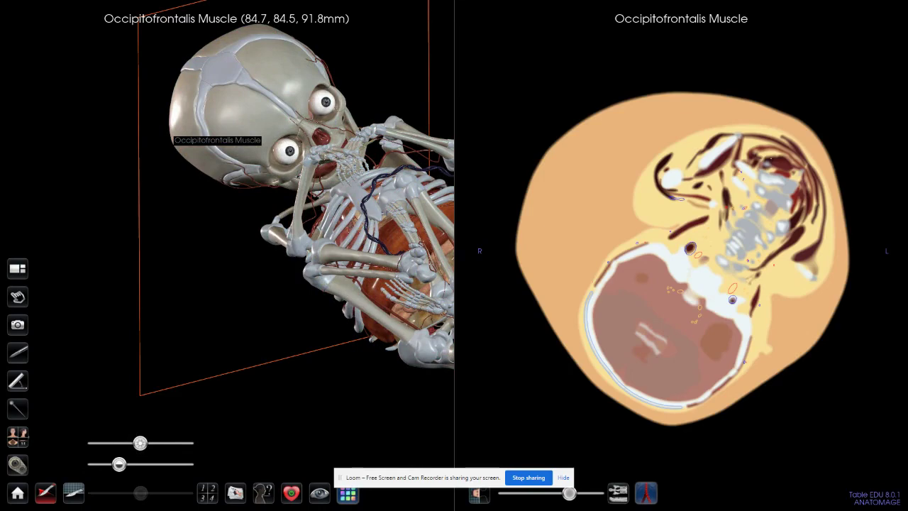
click(292, 493)
click(298, 421)
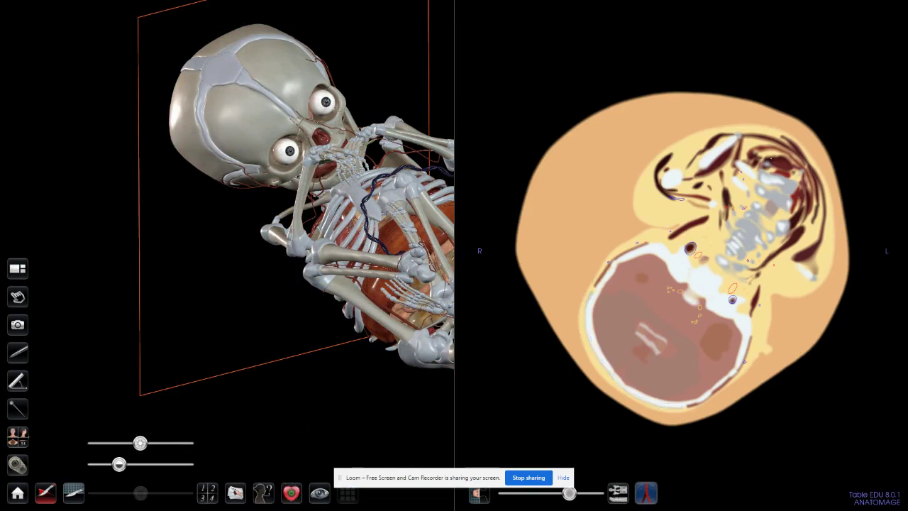
Look at the heart display option, and rotate the skeleton to its side and back to the face
click(291, 493)
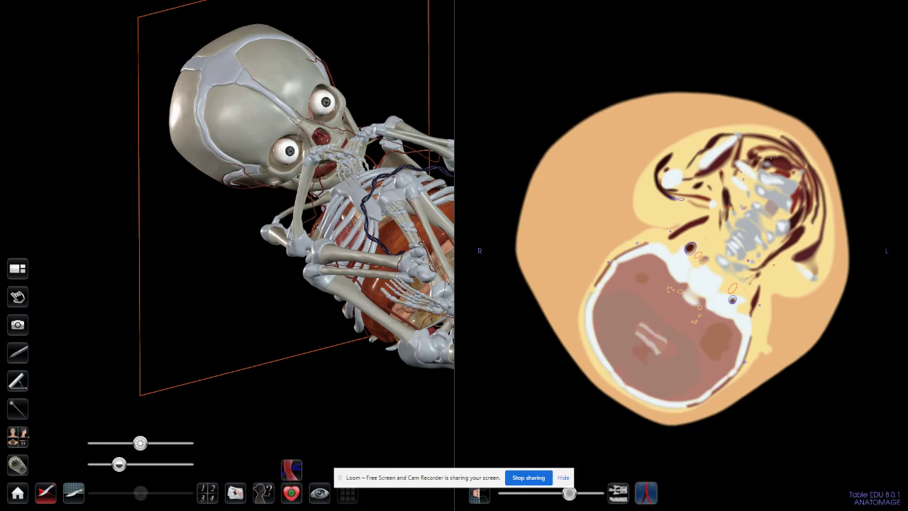
drag(284, 273, 369, 225)
drag(312, 193, 355, 157)
drag(301, 193, 324, 171)
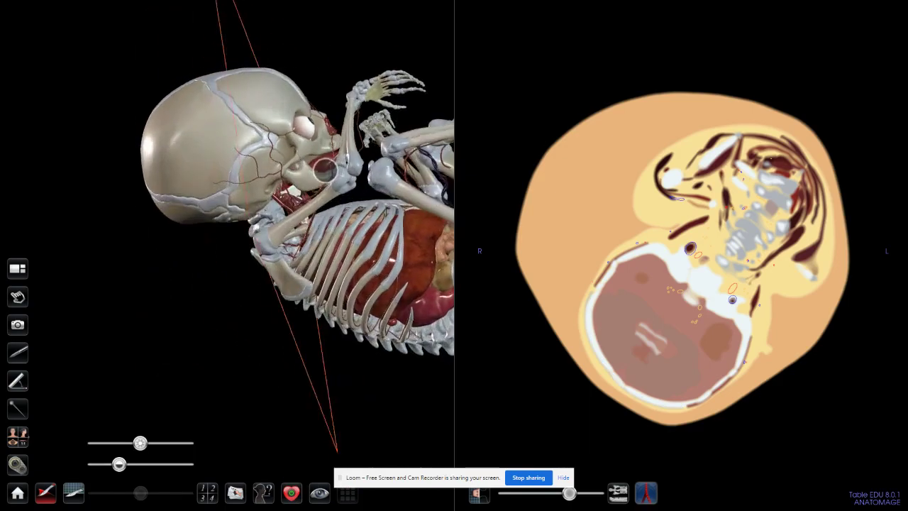
drag(245, 206, 190, 265)
drag(228, 226, 227, 253)
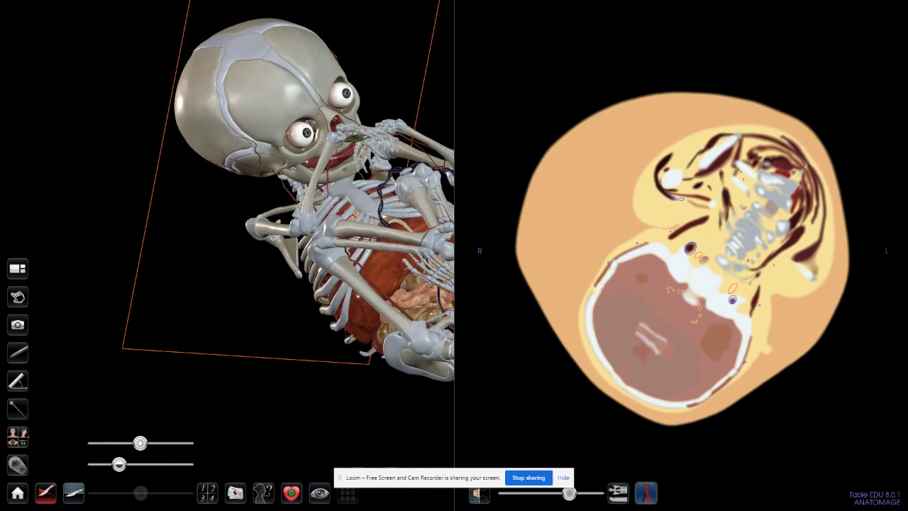
Try the four Pointer Tool shapes, look at its color and size options, and close the tool
click(17, 297)
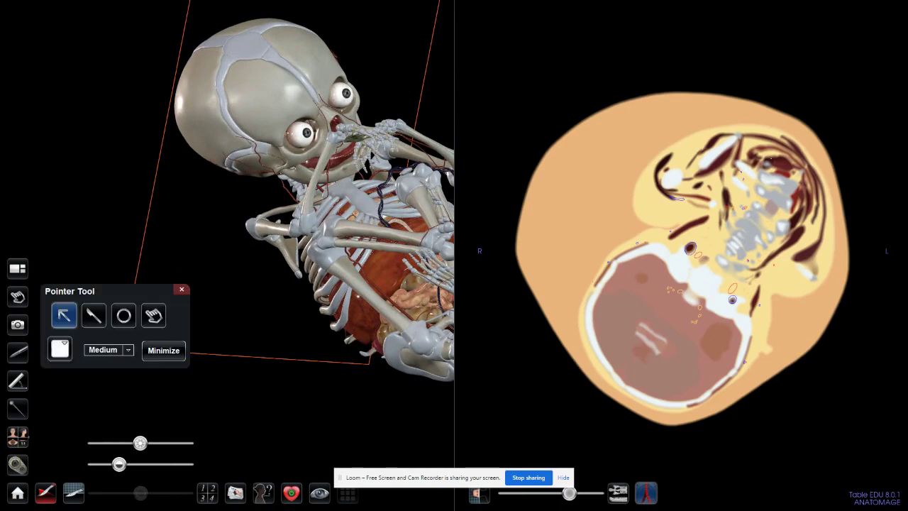
click(63, 317)
click(96, 318)
click(124, 316)
click(154, 315)
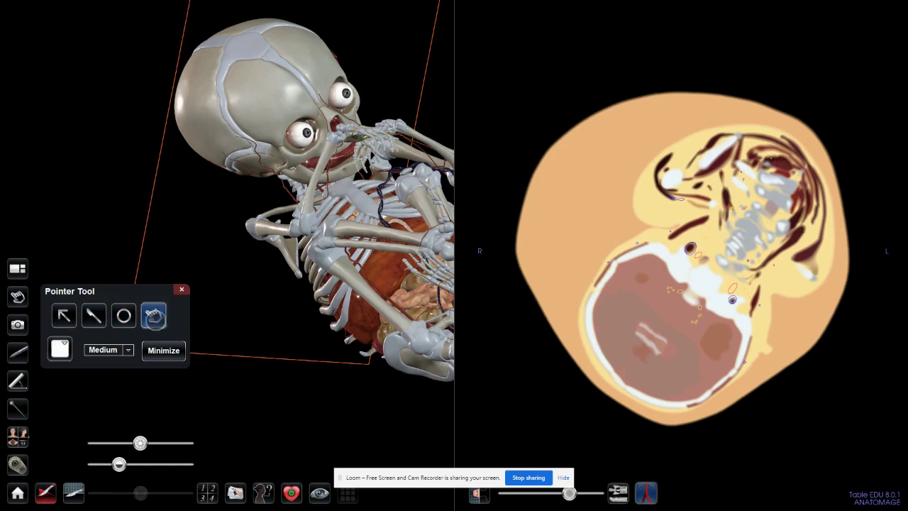
click(59, 348)
click(60, 349)
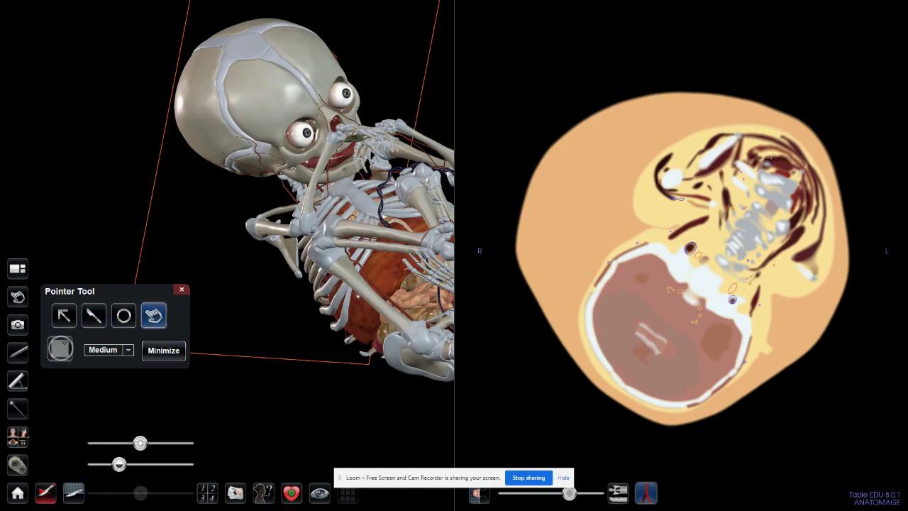
click(128, 350)
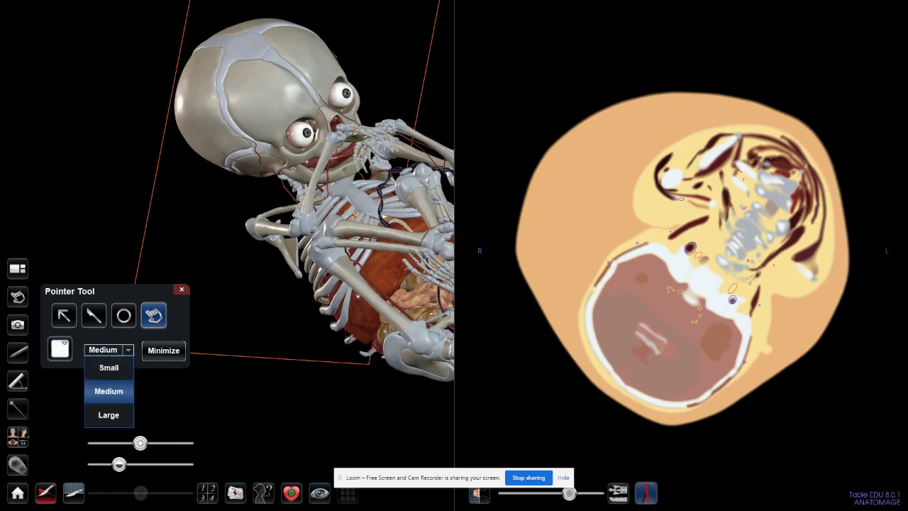
click(128, 349)
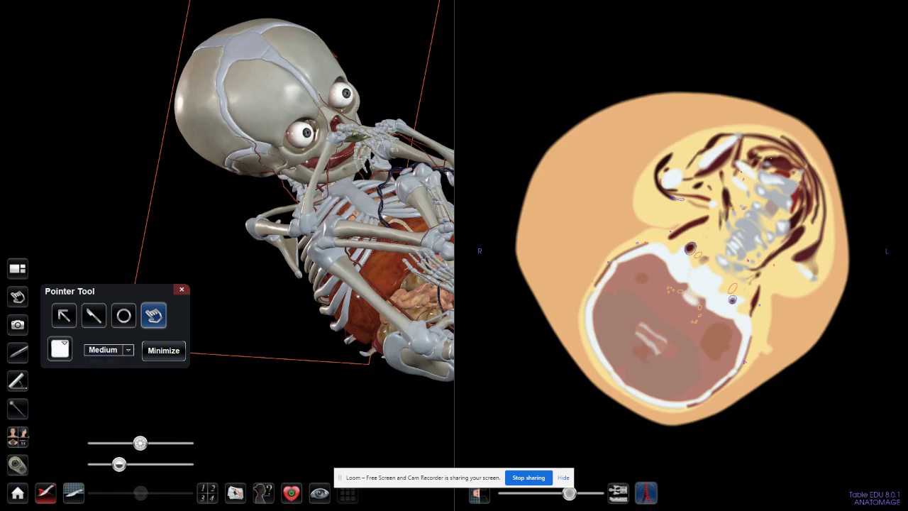
click(182, 289)
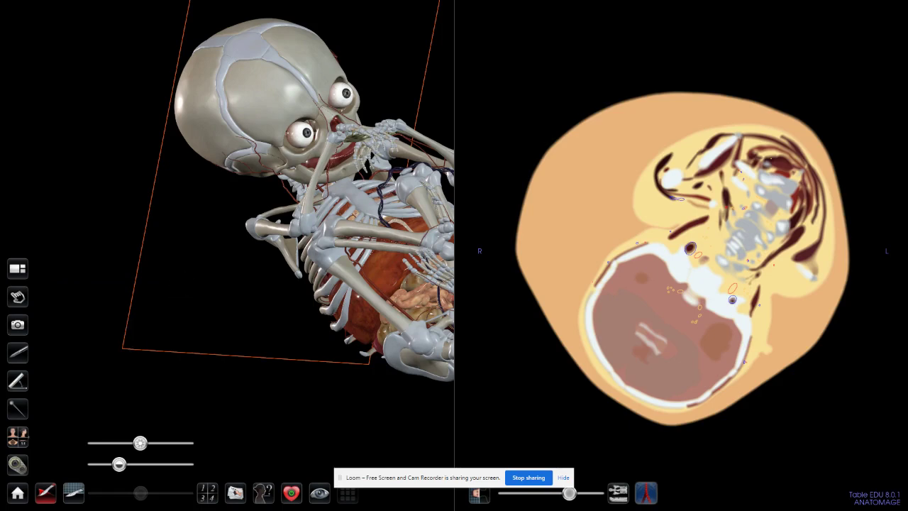
Try a full table image capture to the Desktop as a JPEG, adding "wed" to the end of the file name
click(18, 325)
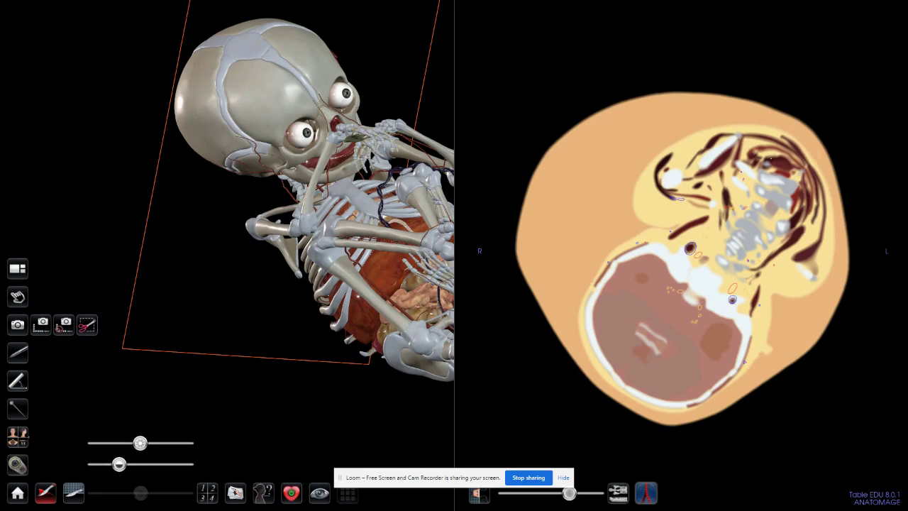
click(40, 325)
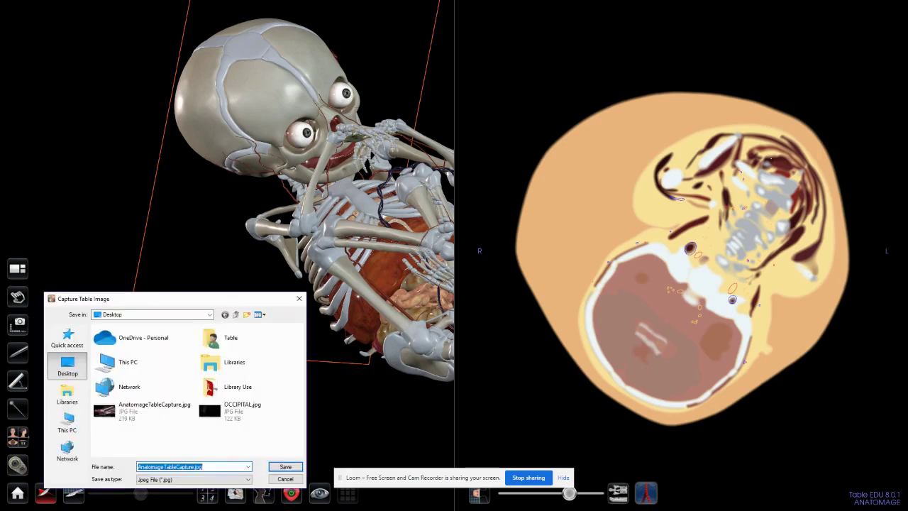
click(206, 466)
click(205, 464)
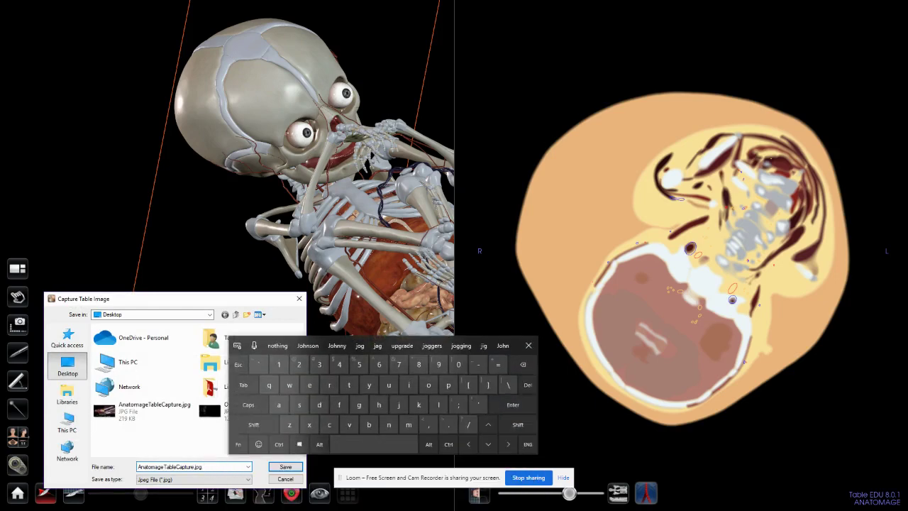
click(290, 385)
click(309, 384)
click(319, 404)
click(214, 465)
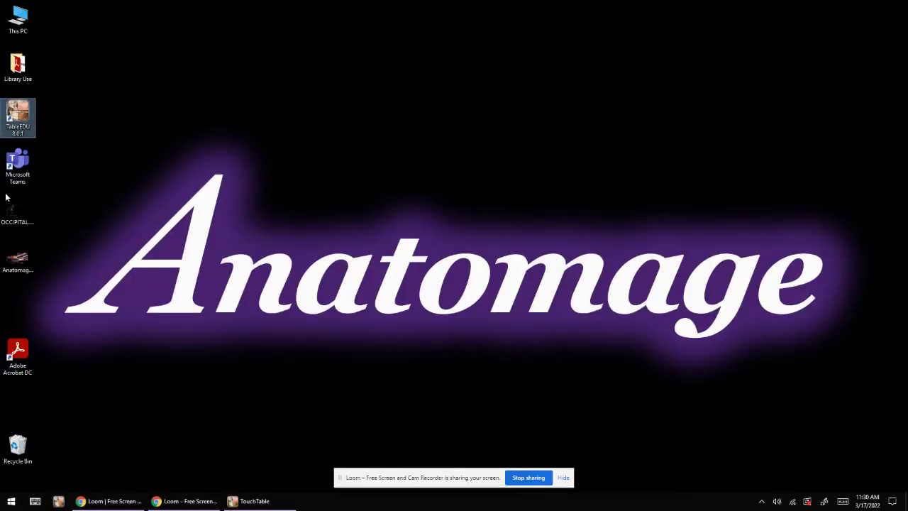
View AnatomageTableCapture.jpg from the desktop in Photos, and return to Table EDU to cancel the image capture
double_click(20, 257)
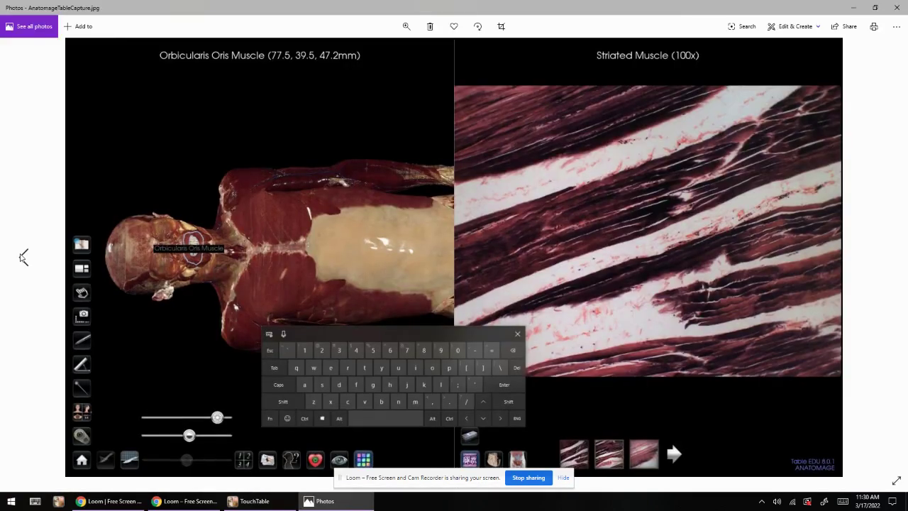
key(alt+Tab)
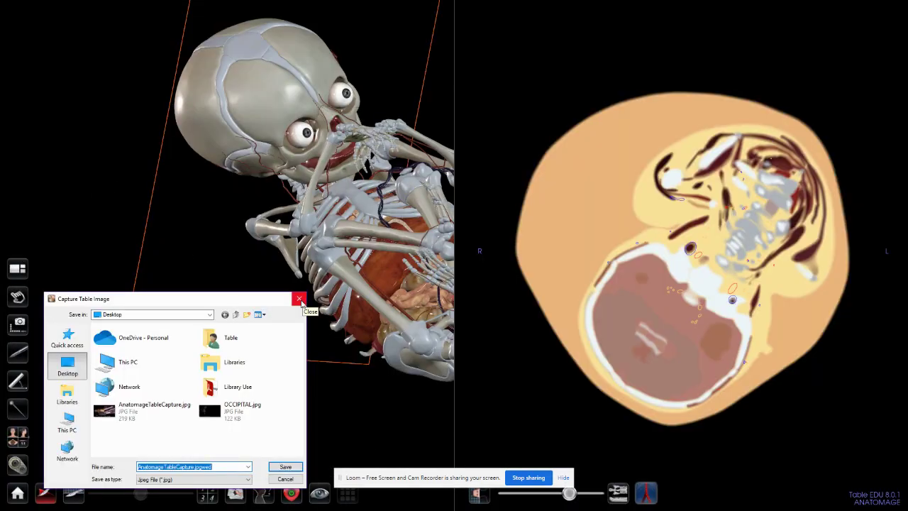
click(298, 299)
View OCCIPITAL.jpg from the desktop in Photos, close it, and switch back to Table EDU
key(super+d)
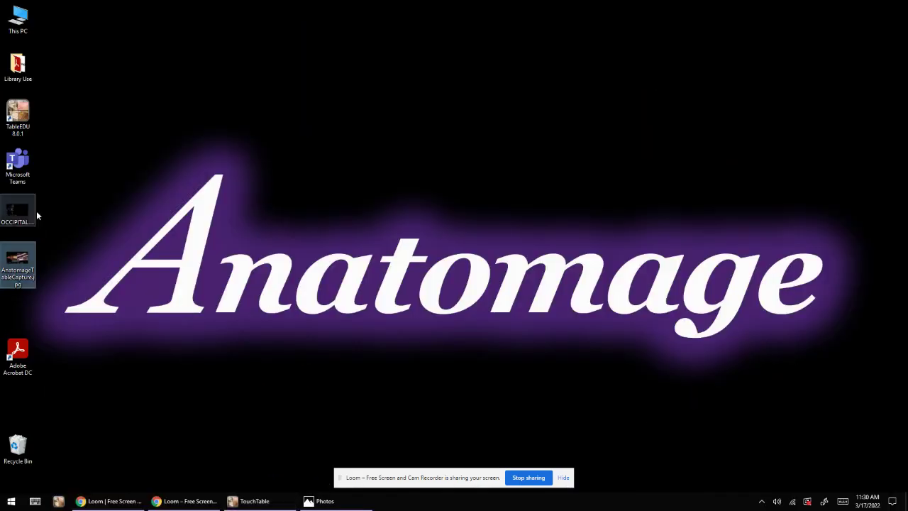
click(22, 205)
double_click(22, 205)
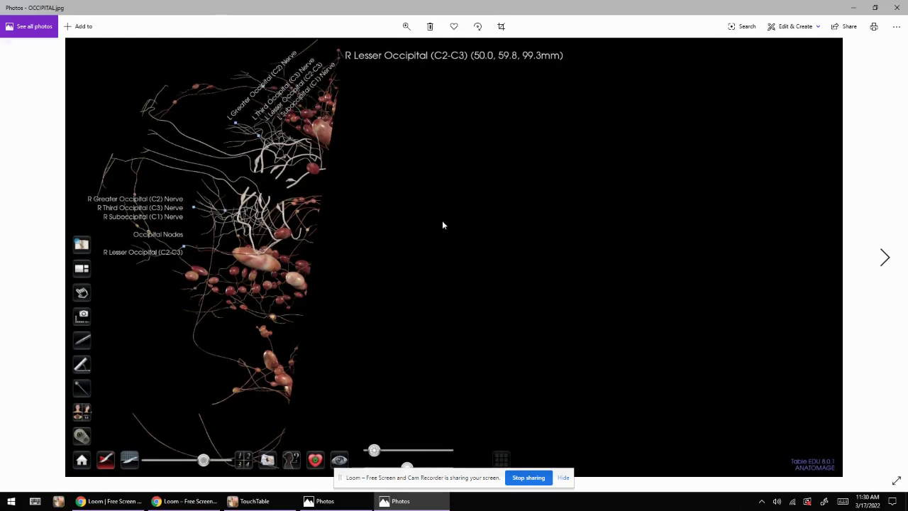
click(892, 10)
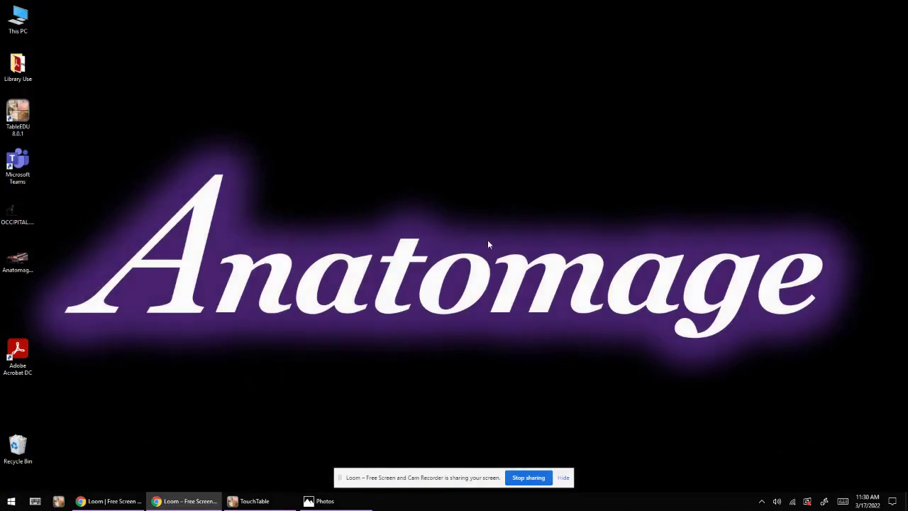
key(alt+Tab)
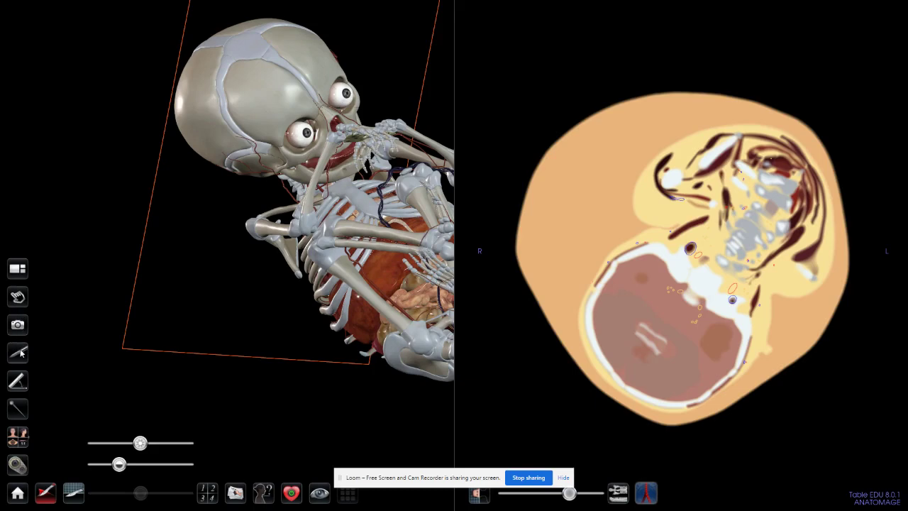
Open the Pen Tool and try the five pens, the eraser, and the text option
click(20, 352)
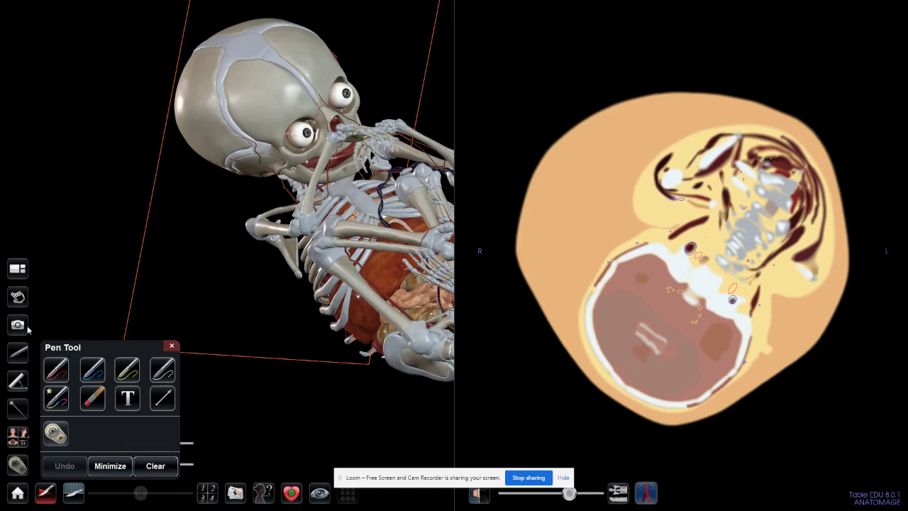
click(56, 369)
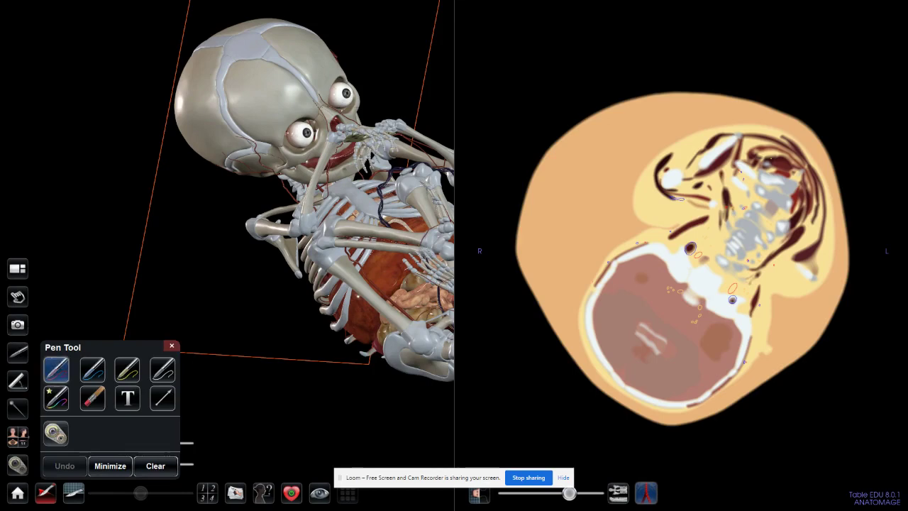
click(93, 369)
click(127, 369)
click(162, 369)
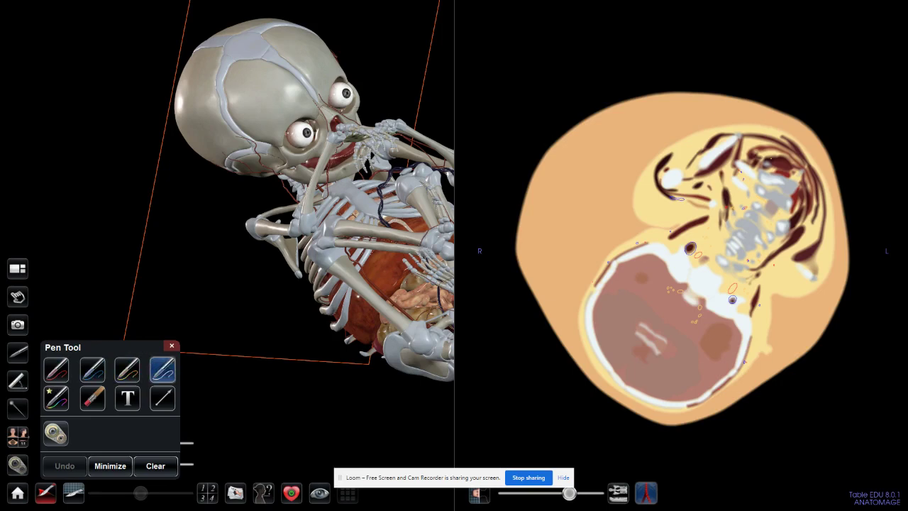
click(56, 398)
click(92, 397)
click(128, 397)
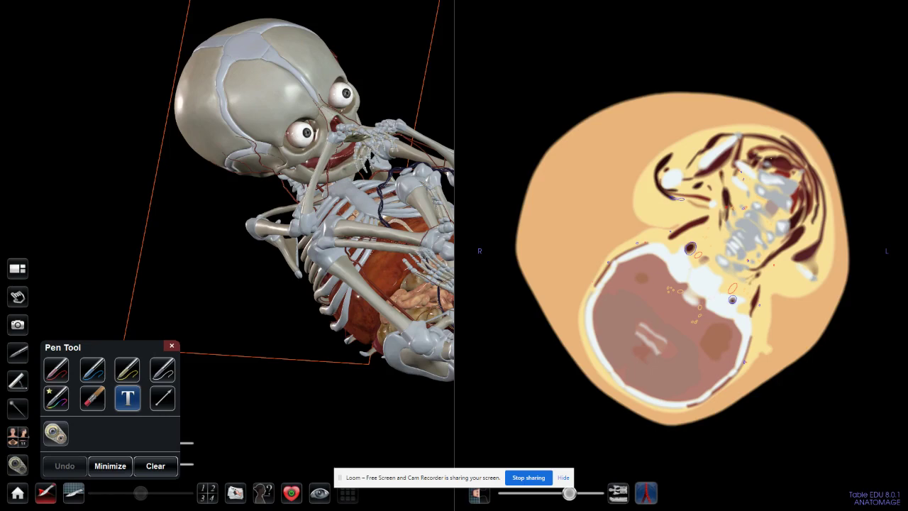
Look through the text size, arrow size, and eraser stroke options in the Pen Settings, keeping Medium, Medium, and 40, and close the settings
click(56, 433)
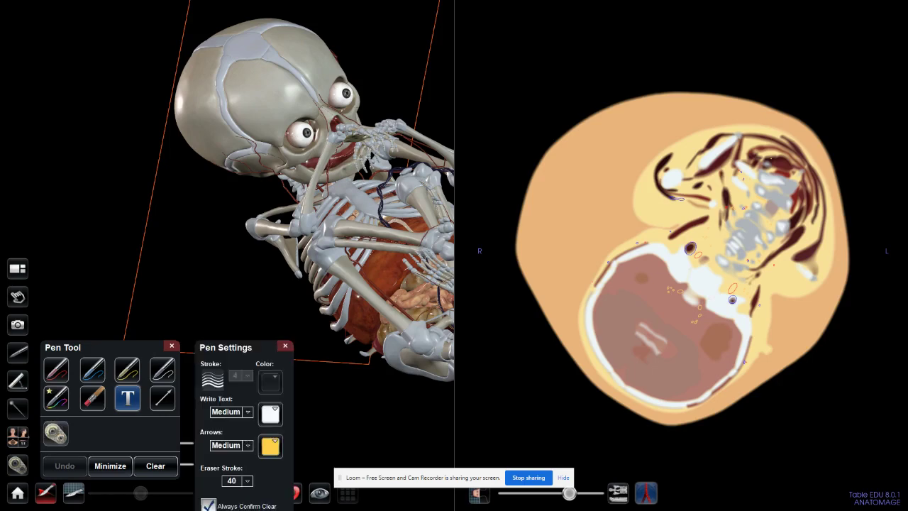
click(247, 412)
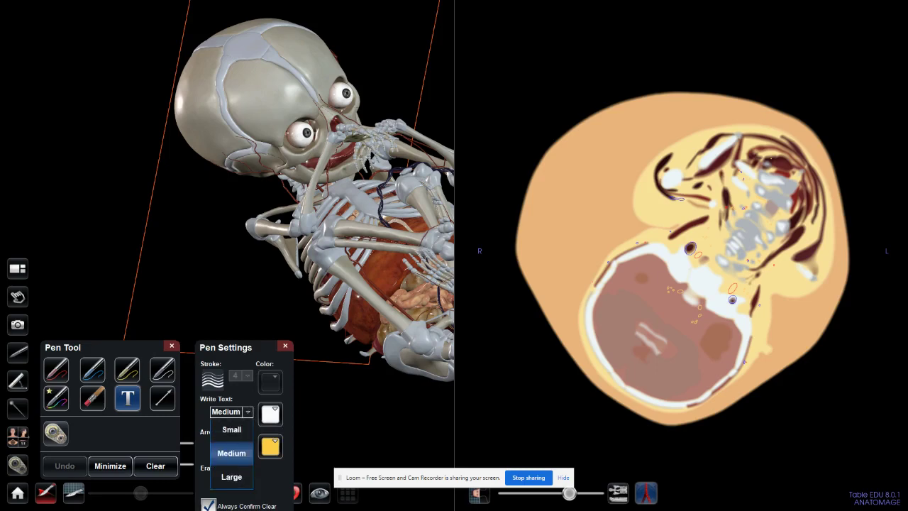
click(231, 454)
click(248, 445)
click(248, 444)
click(247, 481)
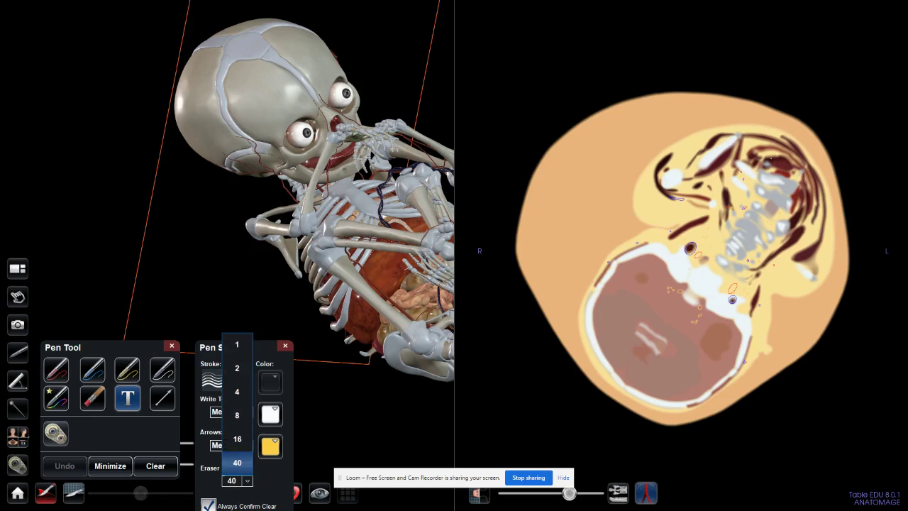
click(245, 481)
click(244, 479)
click(240, 447)
click(240, 455)
click(246, 480)
click(281, 344)
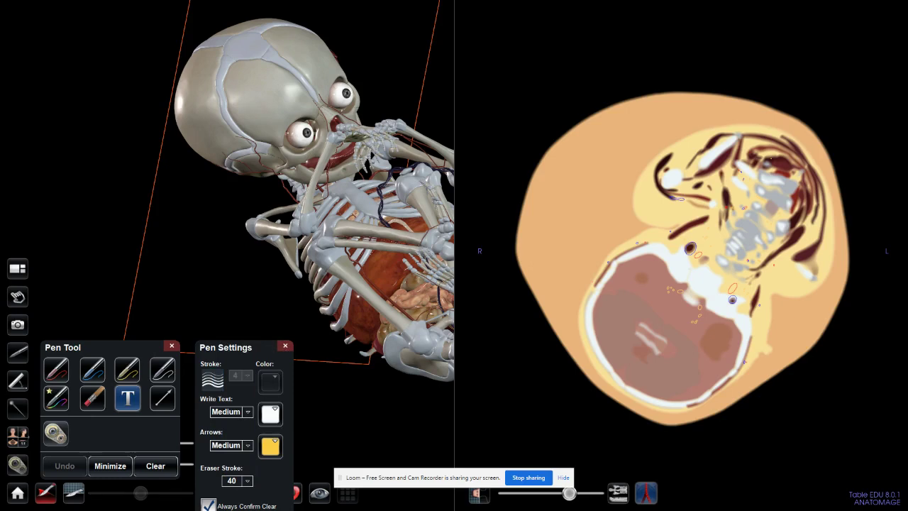
click(285, 346)
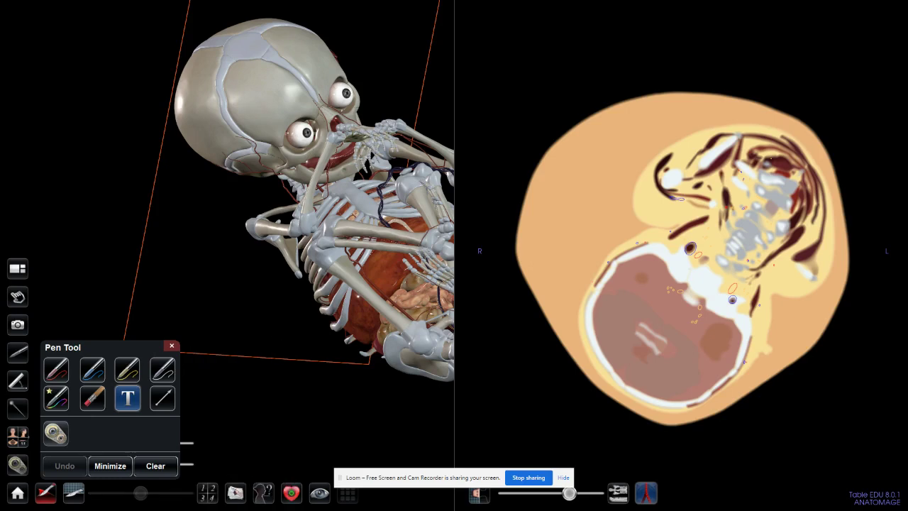
Close the Pen Tool, reopen it to view its settings once more, and close it
click(171, 345)
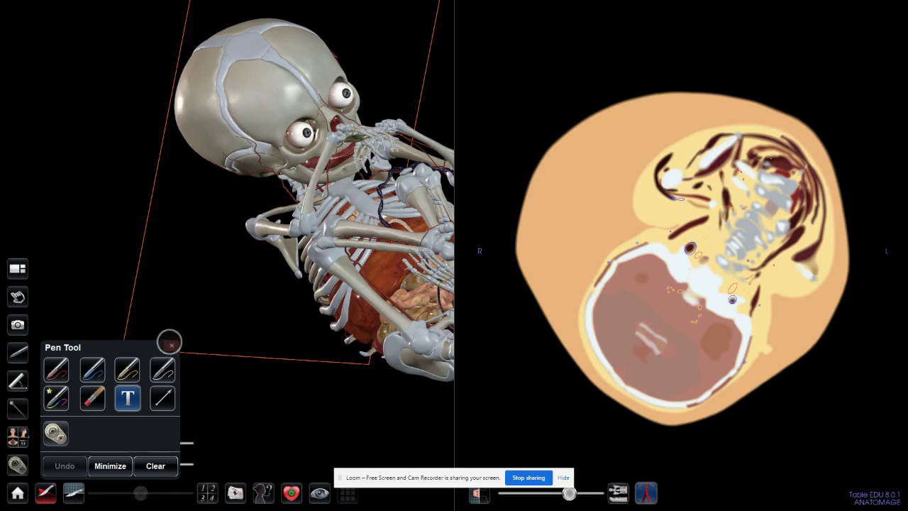
click(171, 346)
click(18, 353)
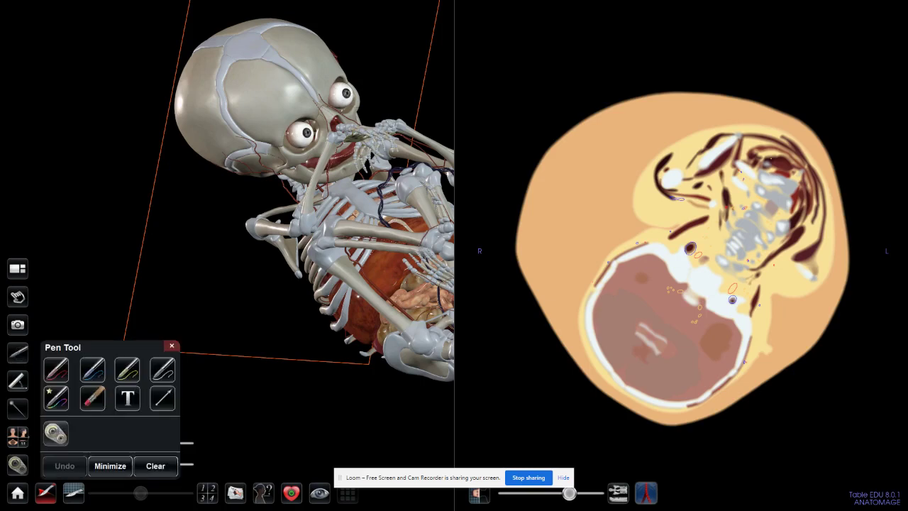
click(55, 432)
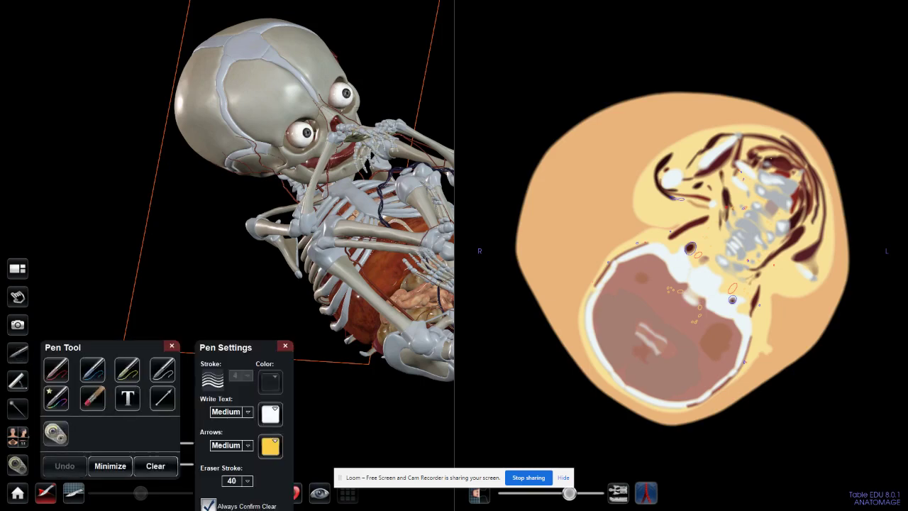
click(171, 346)
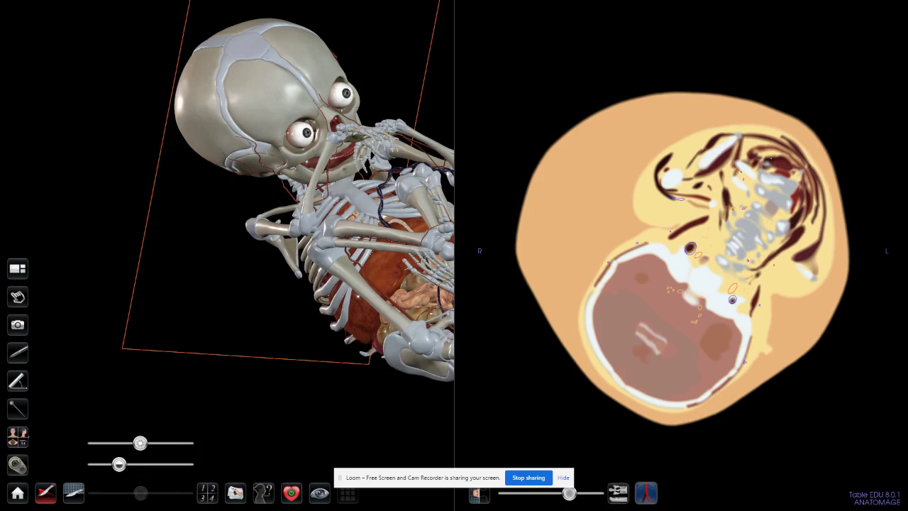
Place a text label on the lower skull in the 3D view and set its text to "fetus"
click(216, 162)
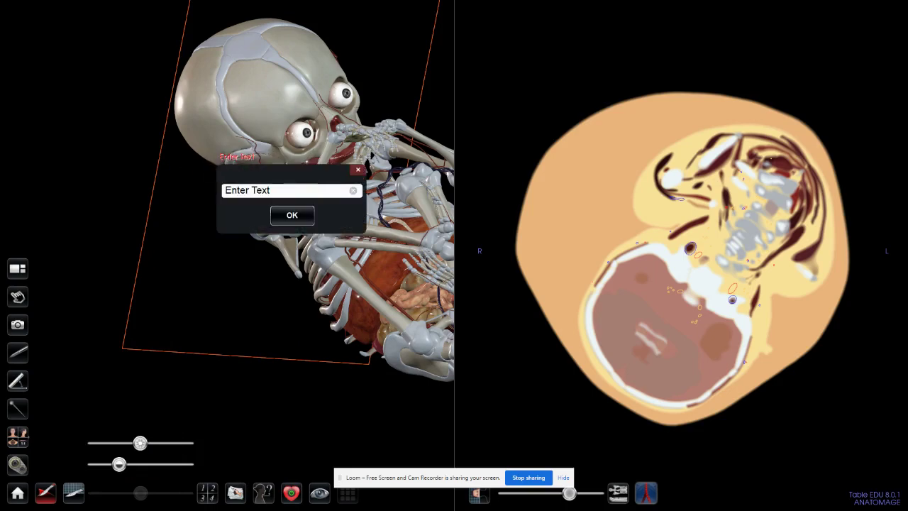
click(292, 215)
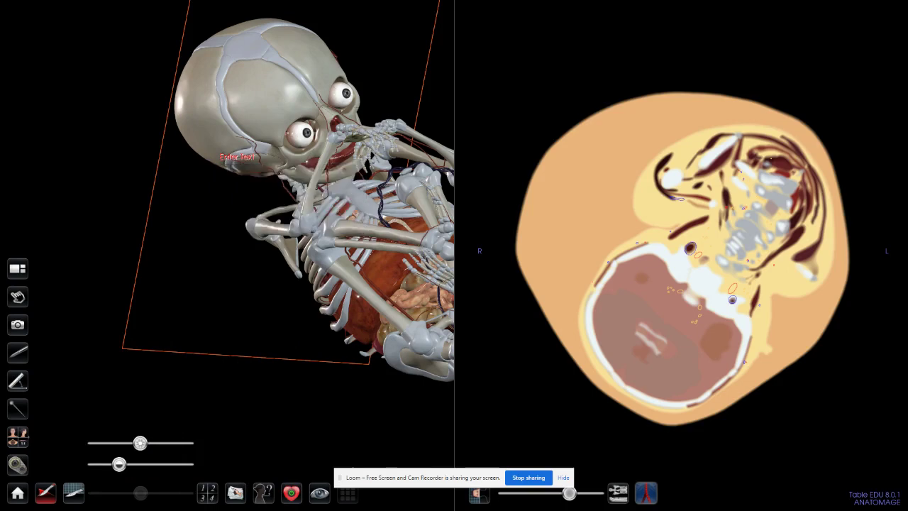
click(238, 163)
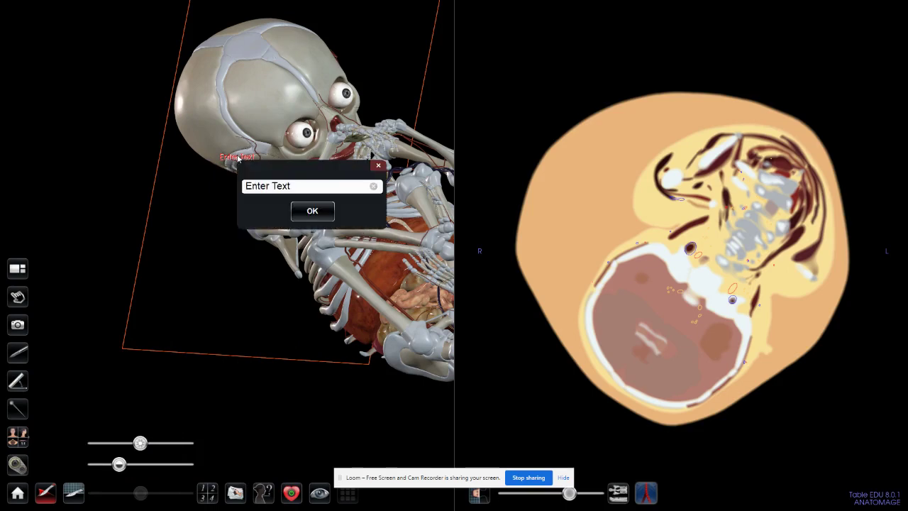
double_click(280, 186)
text(fe)
key(ctrl+a)
text(fetus)
click(324, 211)
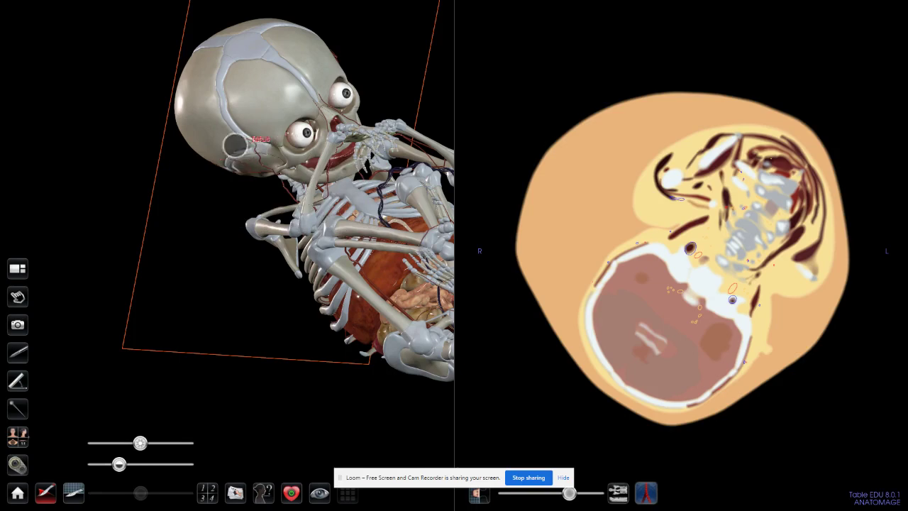
Move the "fetus" label off the skull and rotate the model to show the top of the head
drag(218, 156, 208, 194)
drag(297, 130, 262, 91)
drag(229, 170, 312, 75)
drag(257, 123, 171, 147)
drag(215, 193, 204, 151)
drag(230, 84, 234, 187)
Open Pin Models, choose the large round-headed pin, and look at its number options from 1 to 10
click(18, 408)
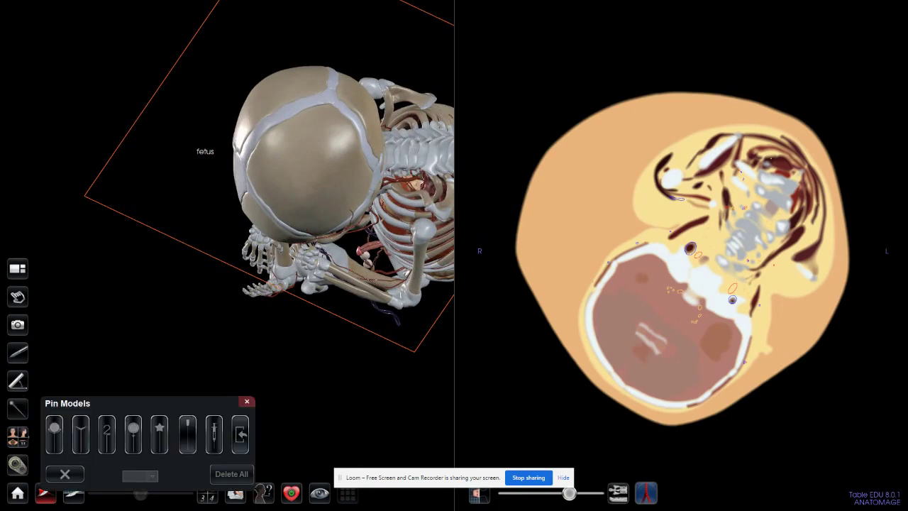
click(55, 430)
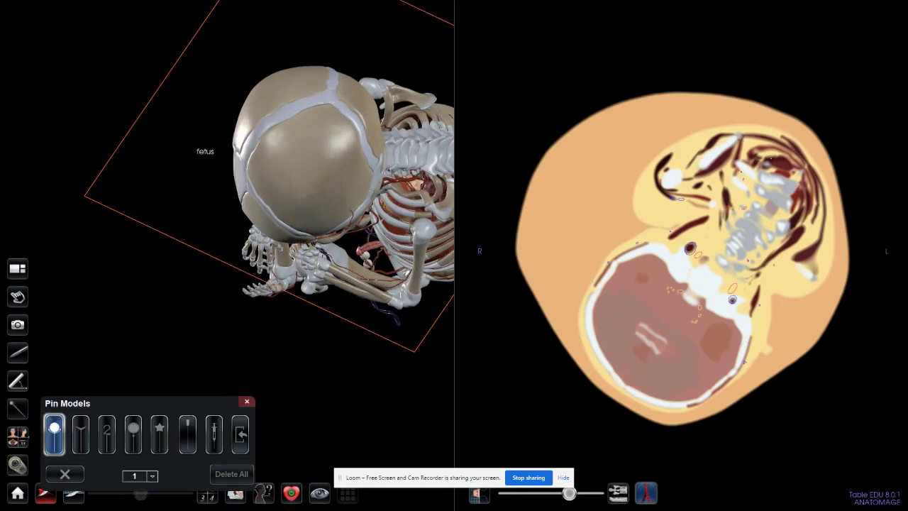
click(152, 476)
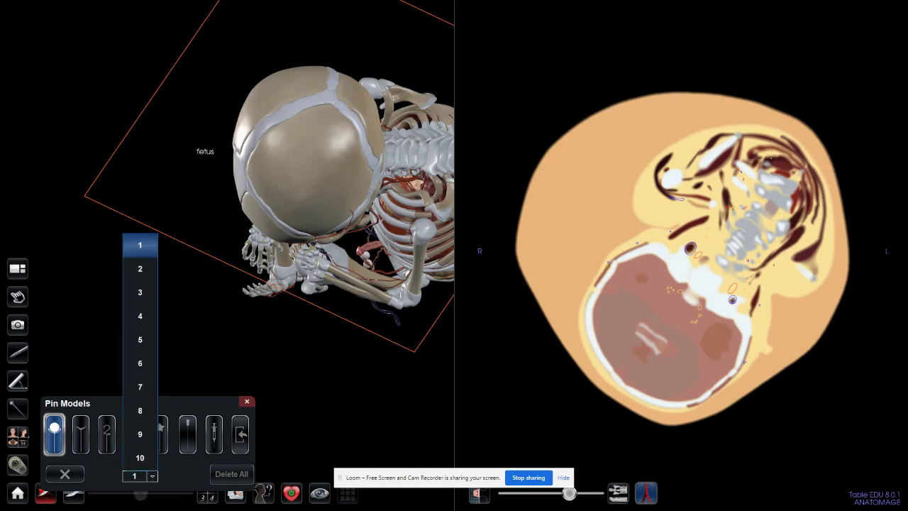
click(152, 476)
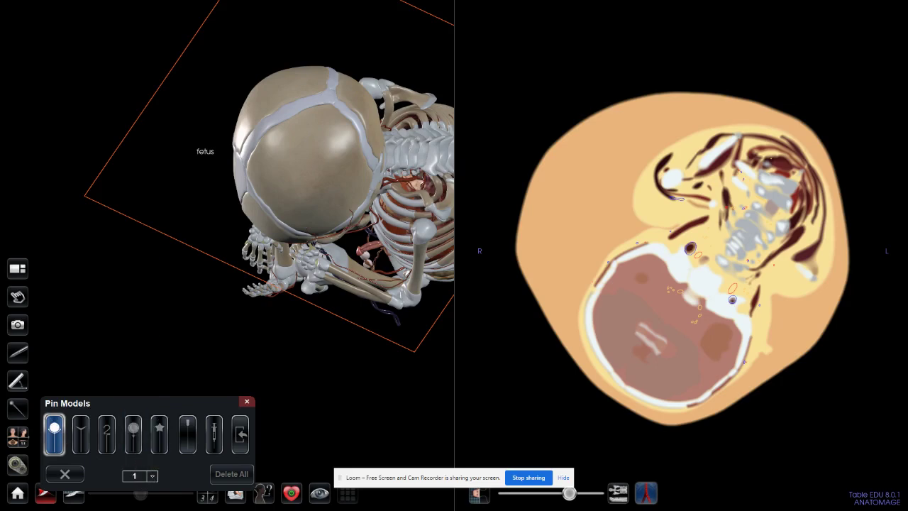
Place a Y-shaped pin on the left parietal bone, tilt it, and delete the pin
click(80, 435)
click(295, 177)
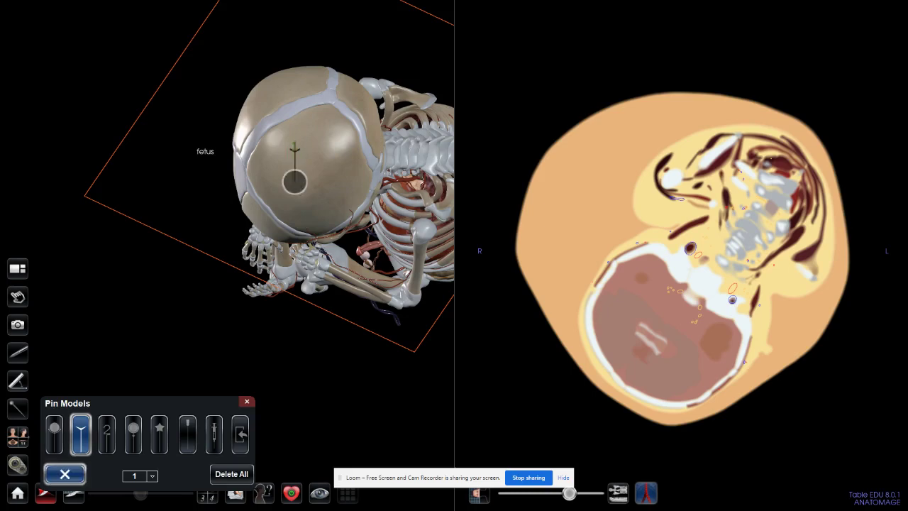
click(275, 158)
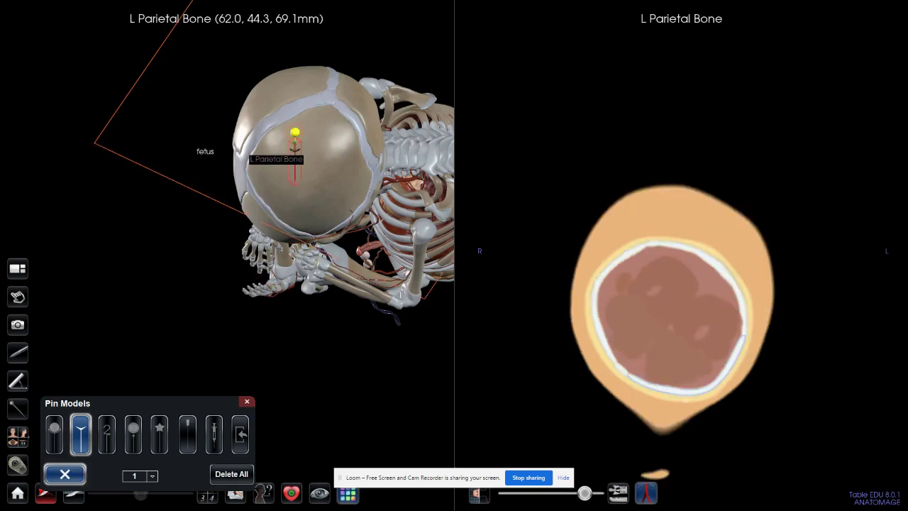
drag(295, 133, 319, 128)
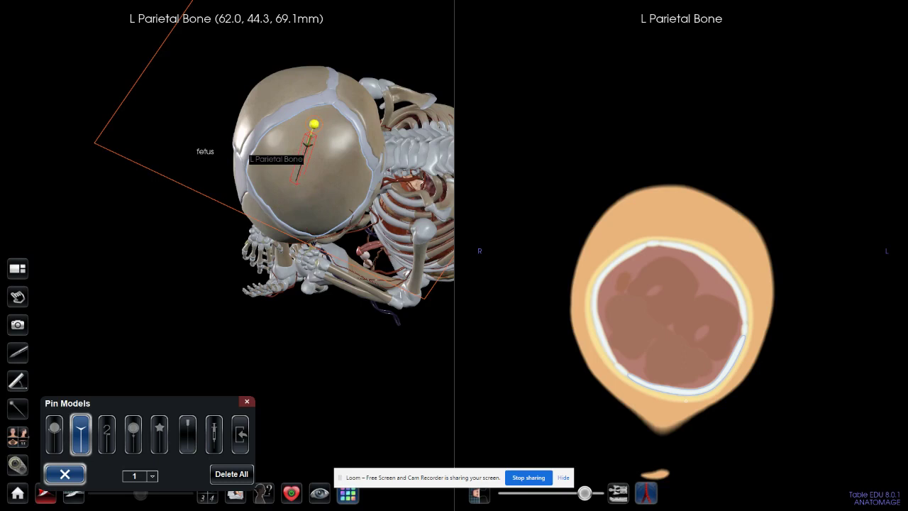
click(66, 474)
Place another Y-shaped pin on the left parietal bone, identify the right parietal bone, and set the pin's number to 3
click(80, 435)
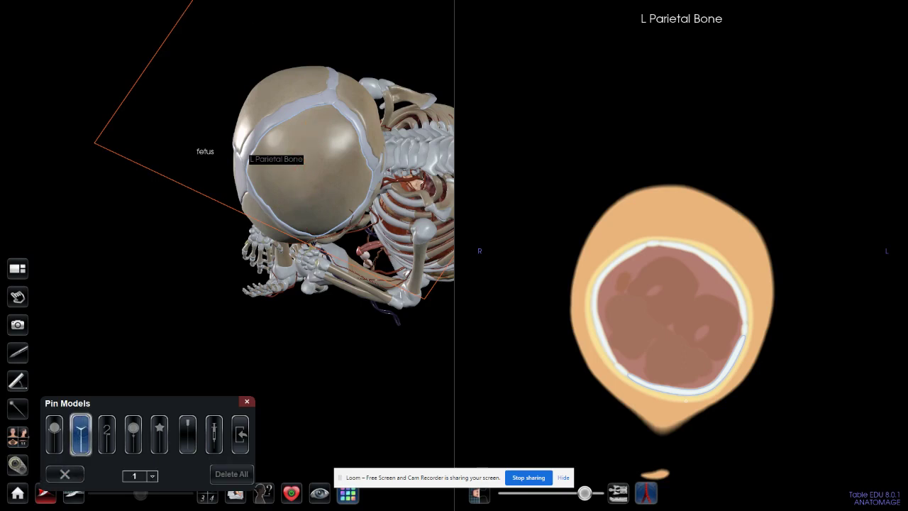
click(294, 183)
click(284, 88)
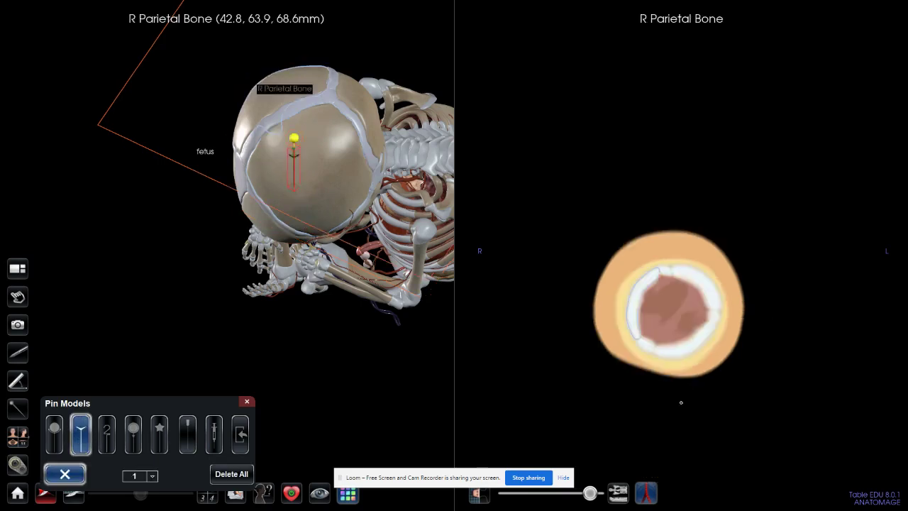
click(256, 100)
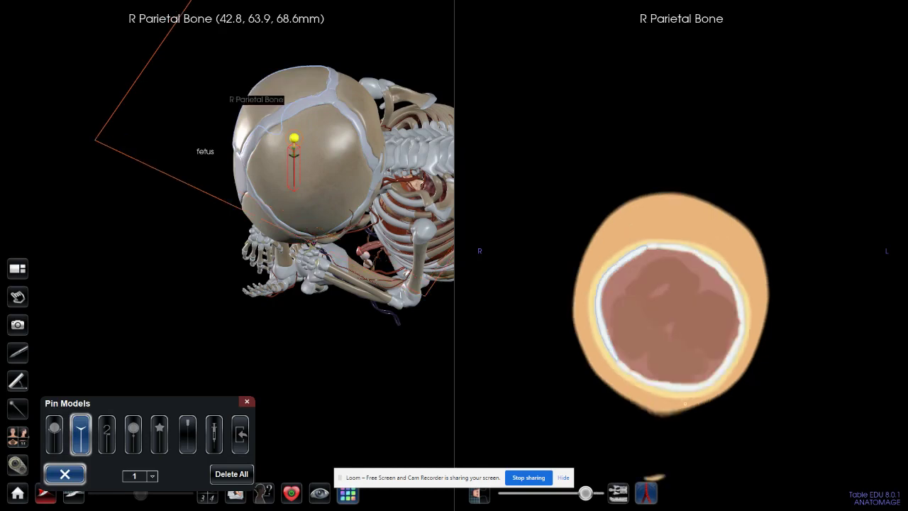
click(152, 477)
click(140, 292)
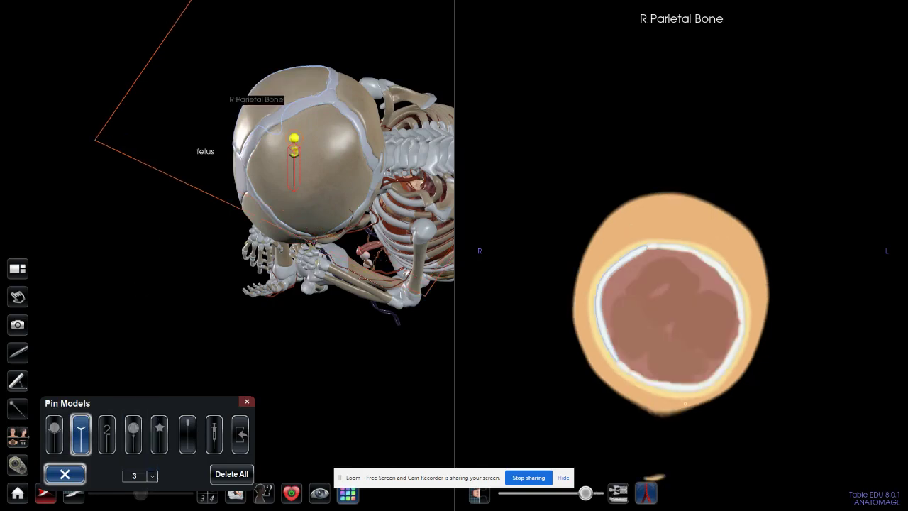
Place a small round-headed pin with number 10 on the upper edge of the right parietal bone
click(133, 434)
click(152, 476)
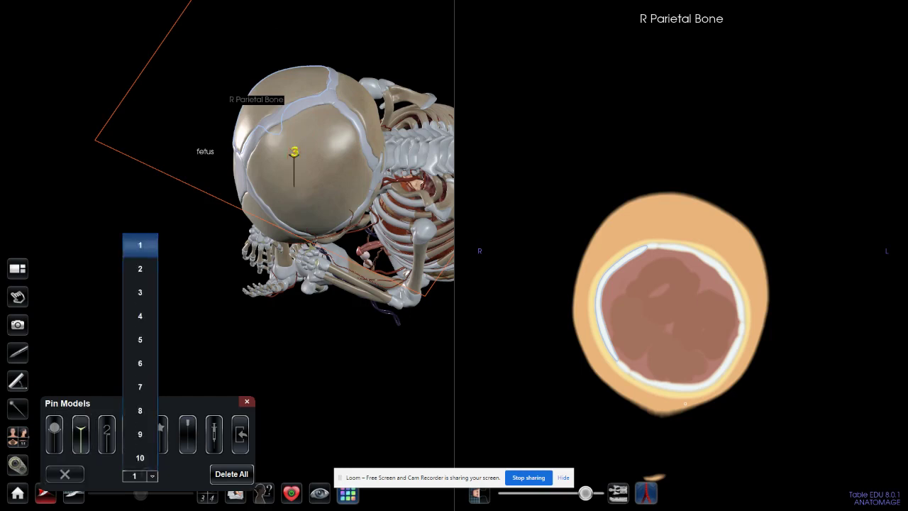
click(140, 457)
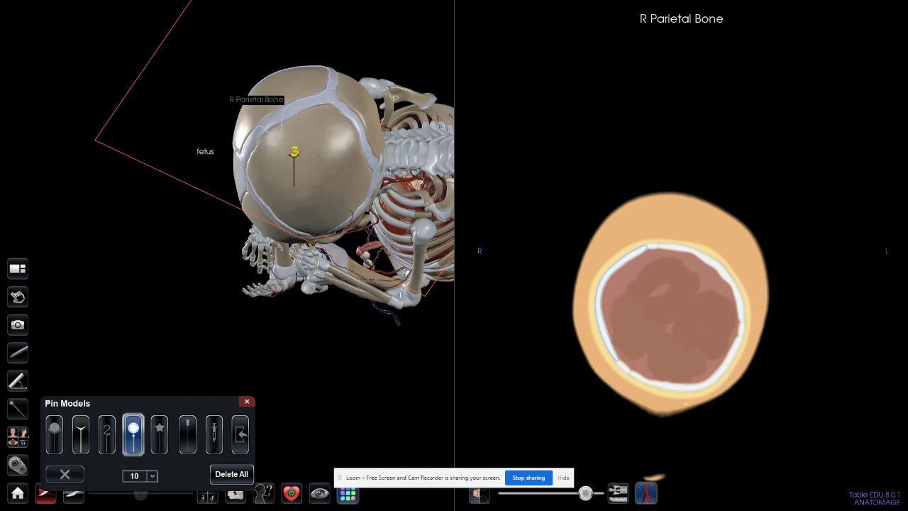
click(291, 77)
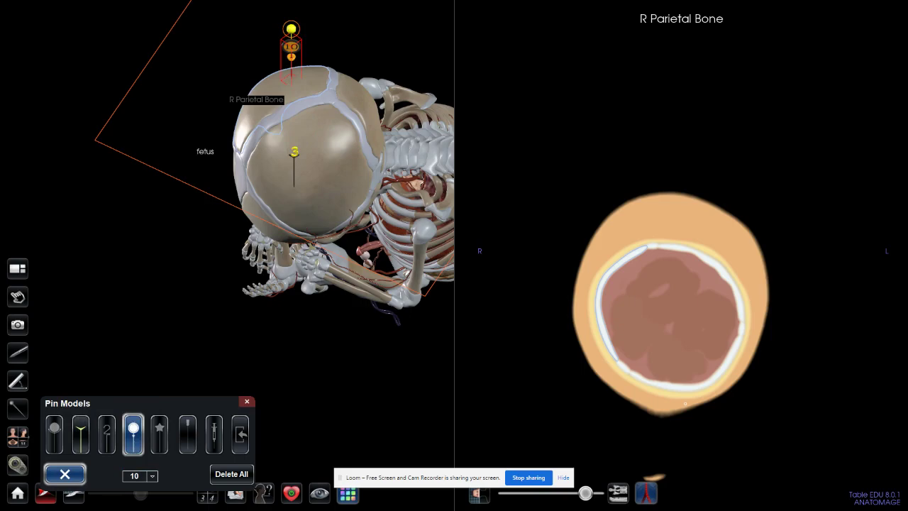
Rotate the skull to examine both placed pins from several angles and identify the parietal bone beneath them
click(293, 153)
click(291, 48)
drag(340, 135, 220, 230)
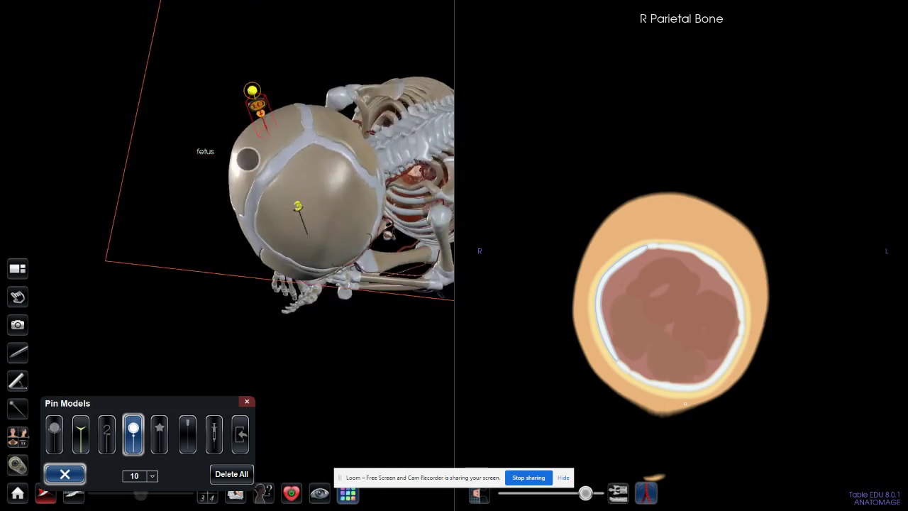
click(248, 159)
drag(256, 178, 272, 150)
click(290, 175)
drag(214, 189, 135, 157)
drag(286, 142, 176, 177)
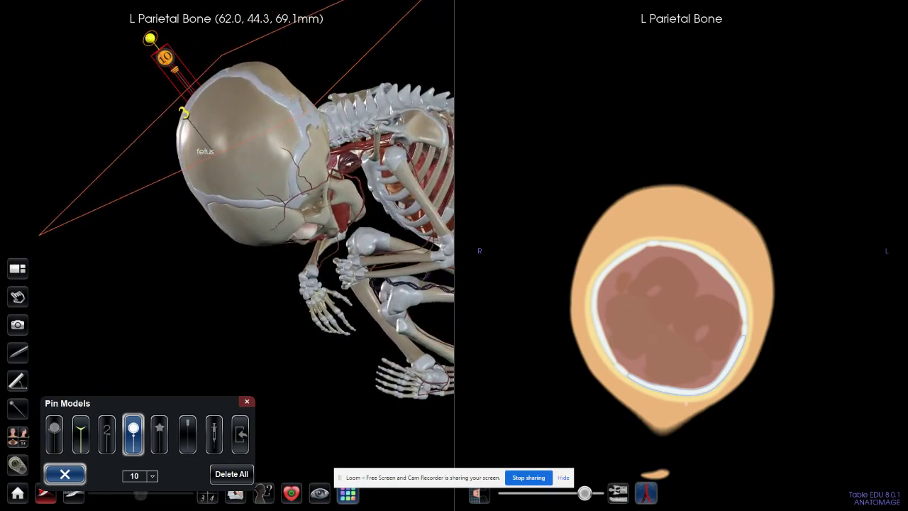
Measure the straight distance across the left parietal bone, from its suture with the frontal bone to the opposite suture
click(17, 380)
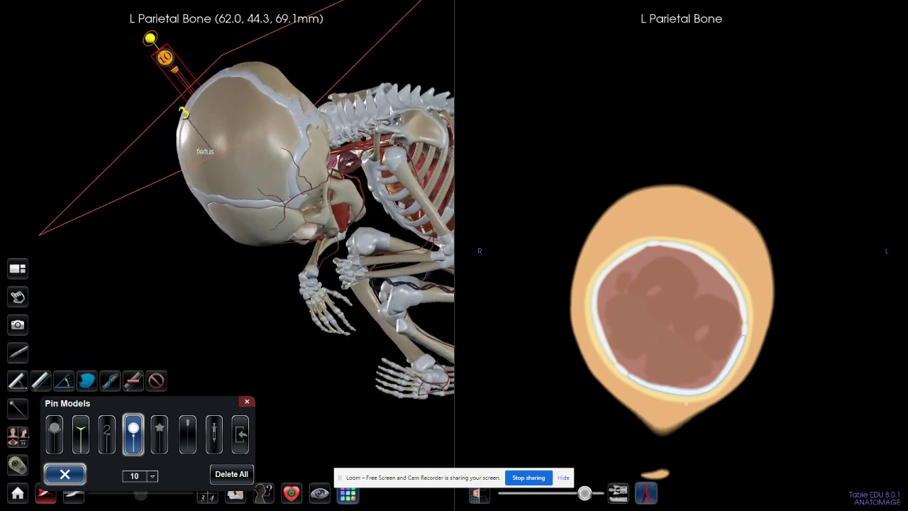
click(41, 381)
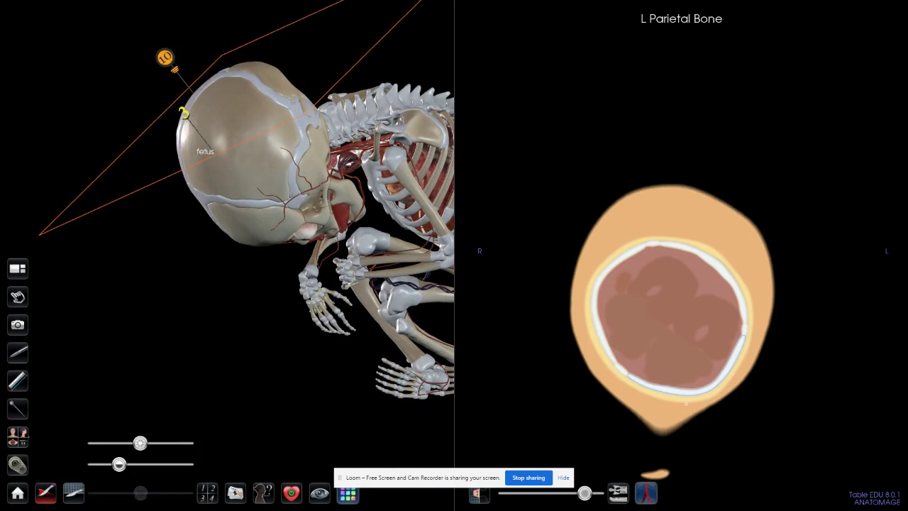
click(229, 197)
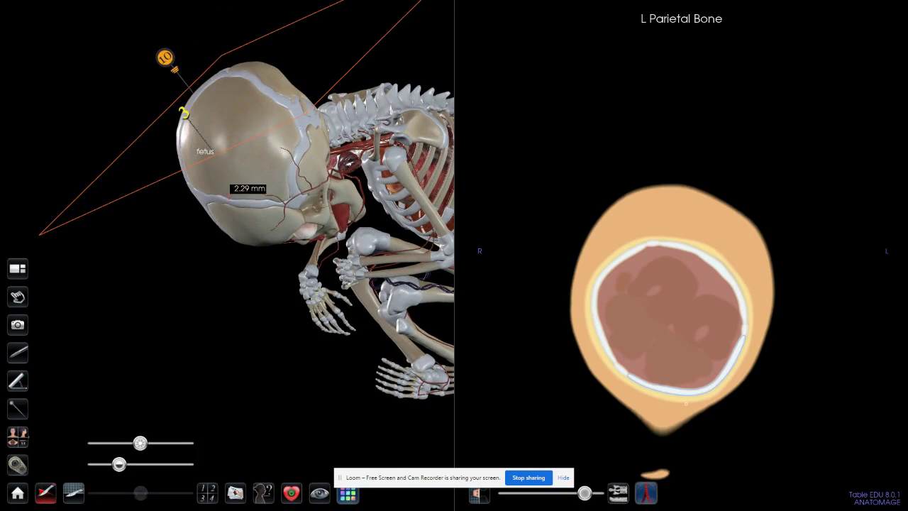
drag(225, 192, 232, 75)
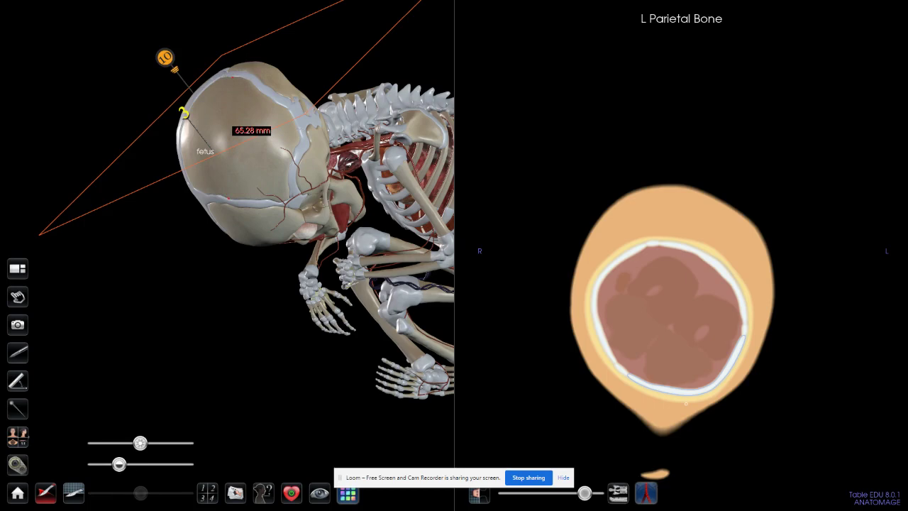
Delete all placed pins from the skull and close the pin tool
click(18, 408)
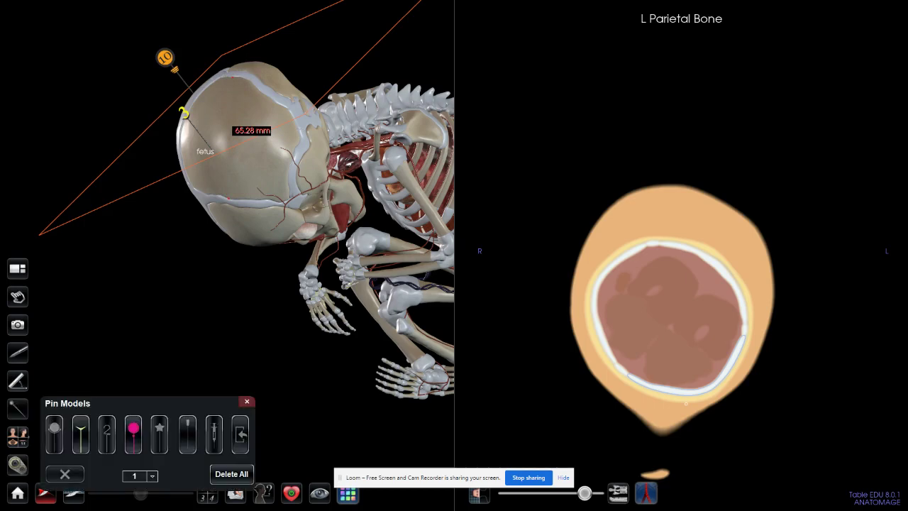
click(17, 437)
click(241, 434)
click(443, 244)
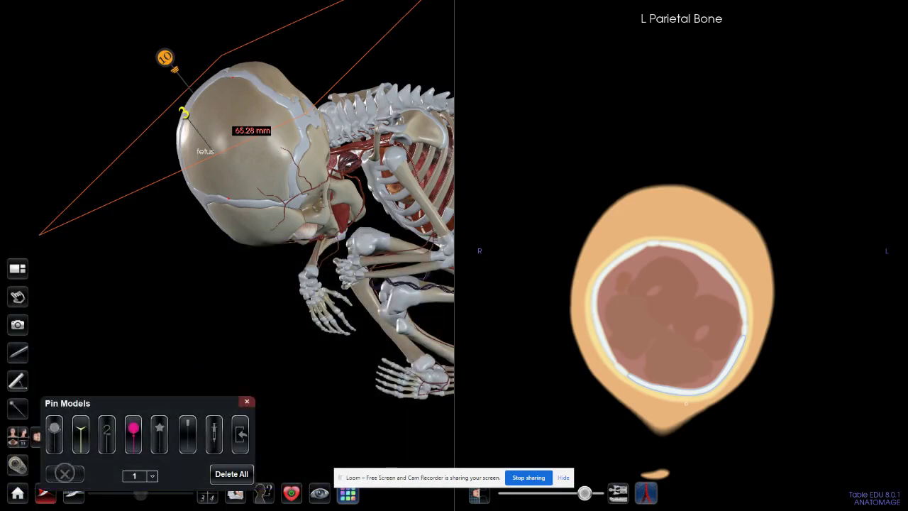
click(66, 474)
click(66, 472)
click(231, 473)
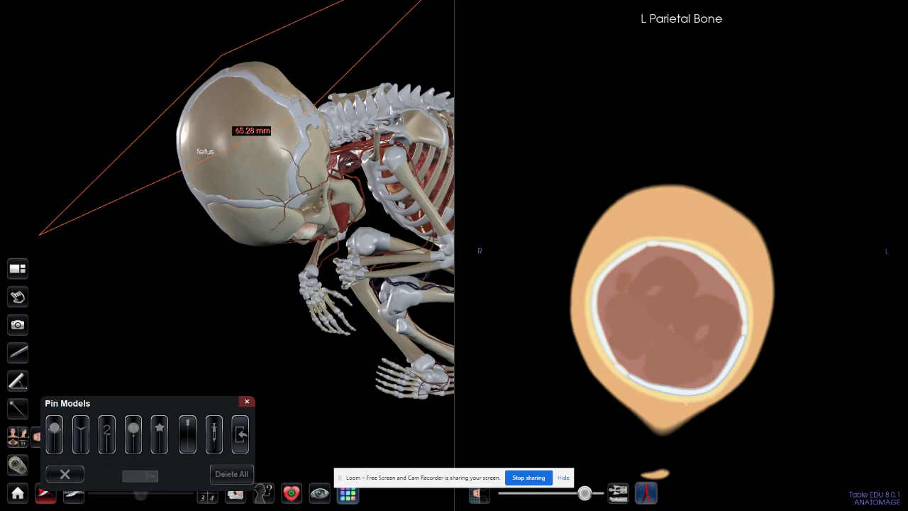
click(246, 402)
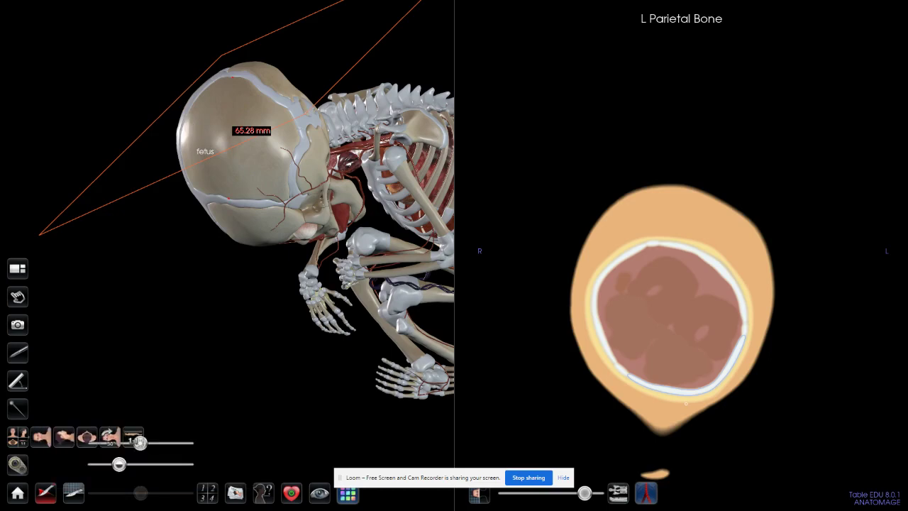
Draw two blue pen strokes out from the frontal bone, and clear all drawings including the fetus text label
click(18, 352)
click(127, 399)
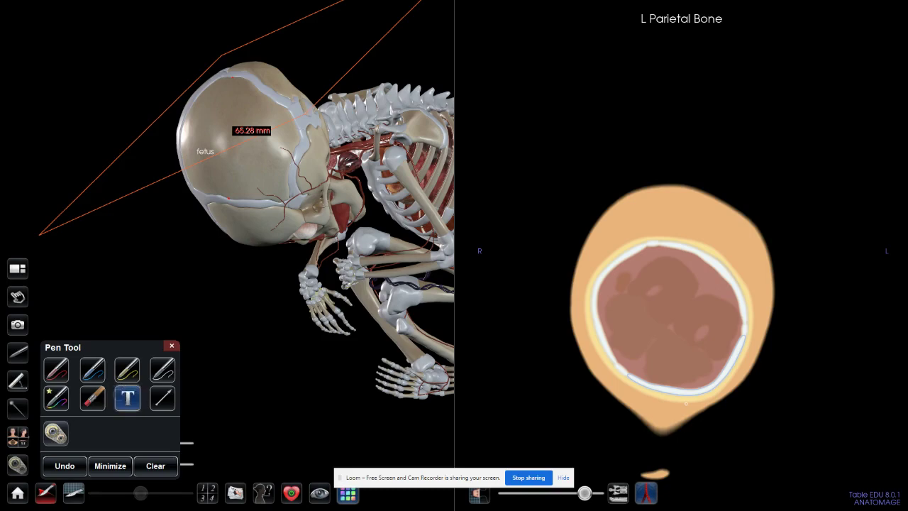
click(93, 369)
drag(220, 217, 156, 237)
drag(247, 240, 206, 292)
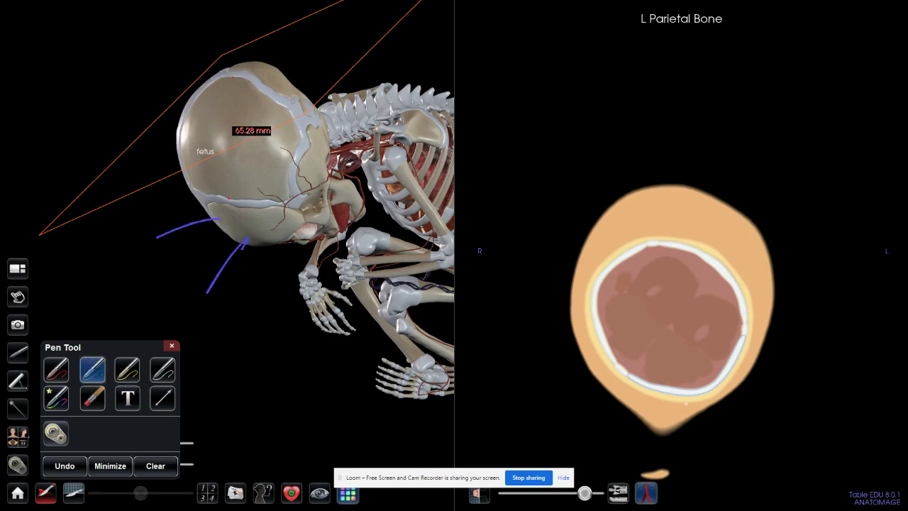
click(150, 465)
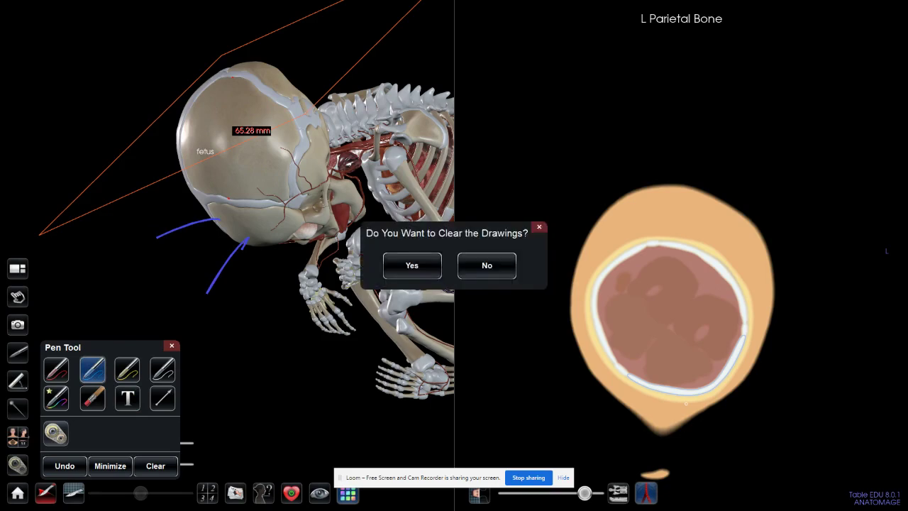
click(411, 265)
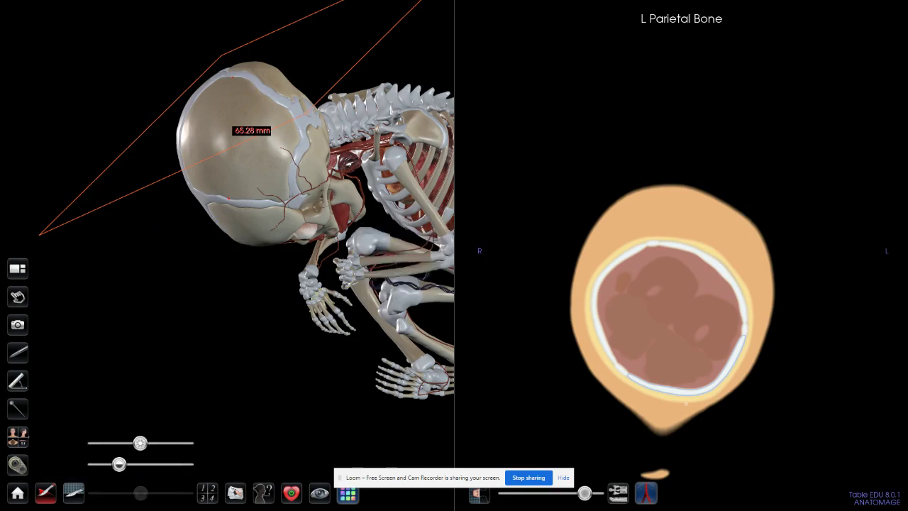
Remove all measurements from the model
click(18, 380)
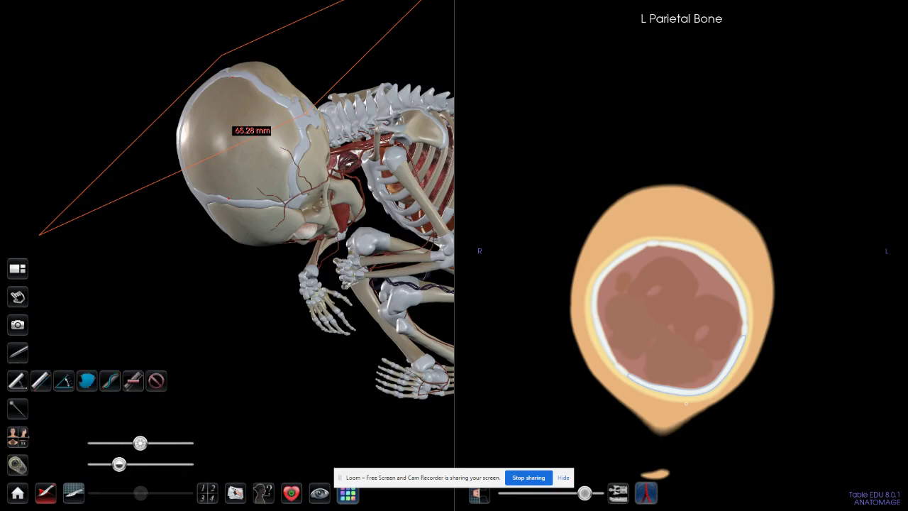
click(156, 380)
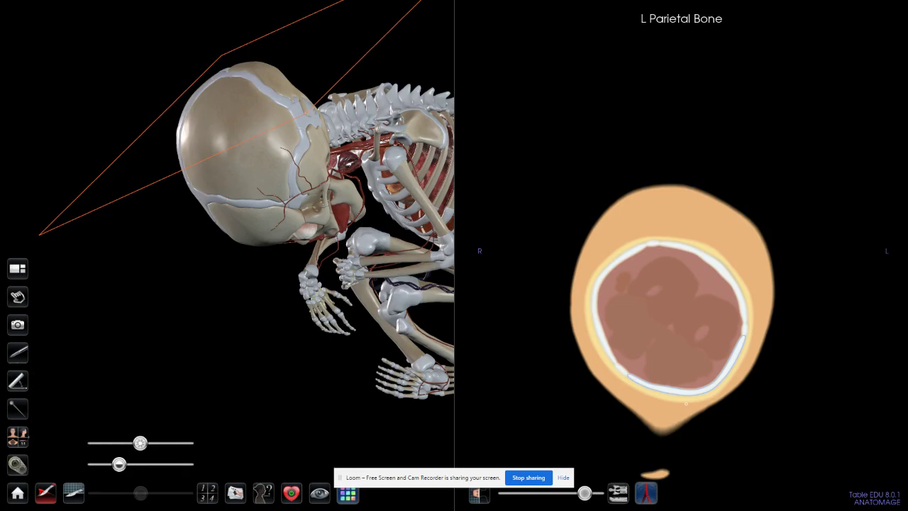
drag(117, 255, 142, 179)
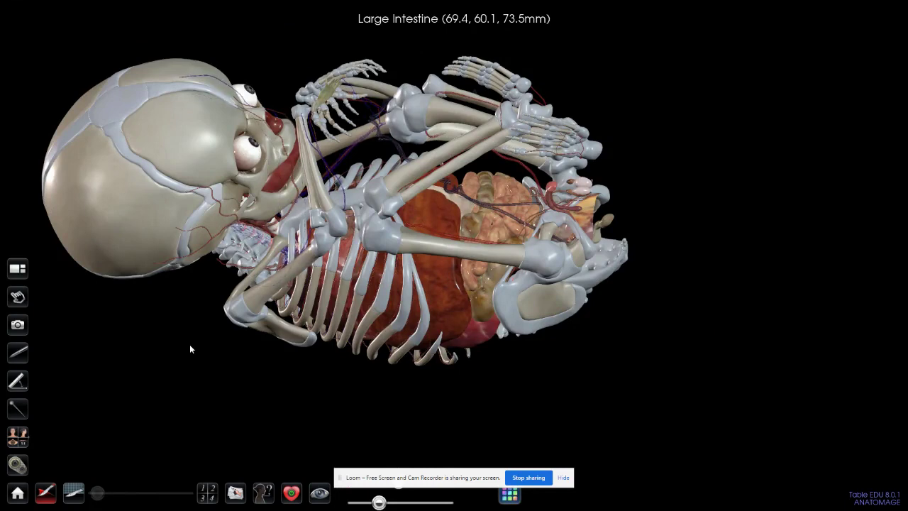
View the fetus in the posterior and lateral preset orientations, and rotate it to face forward
click(18, 437)
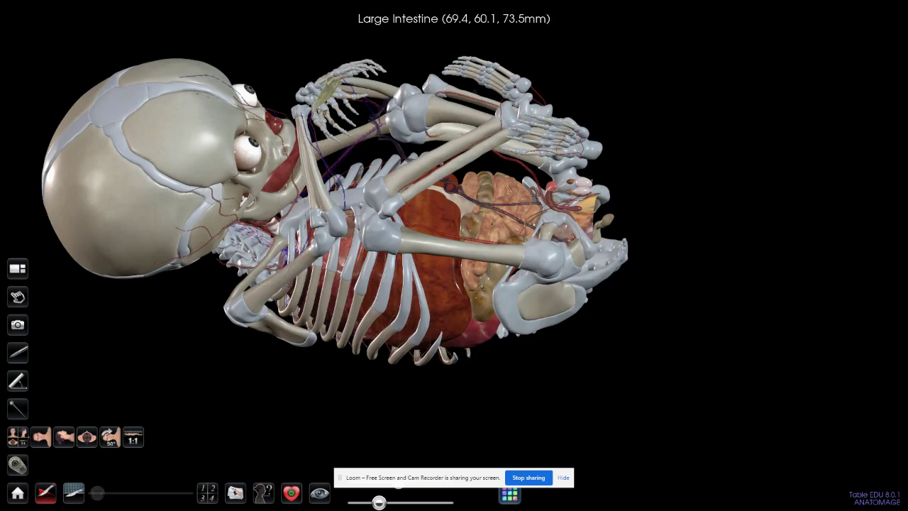
click(41, 437)
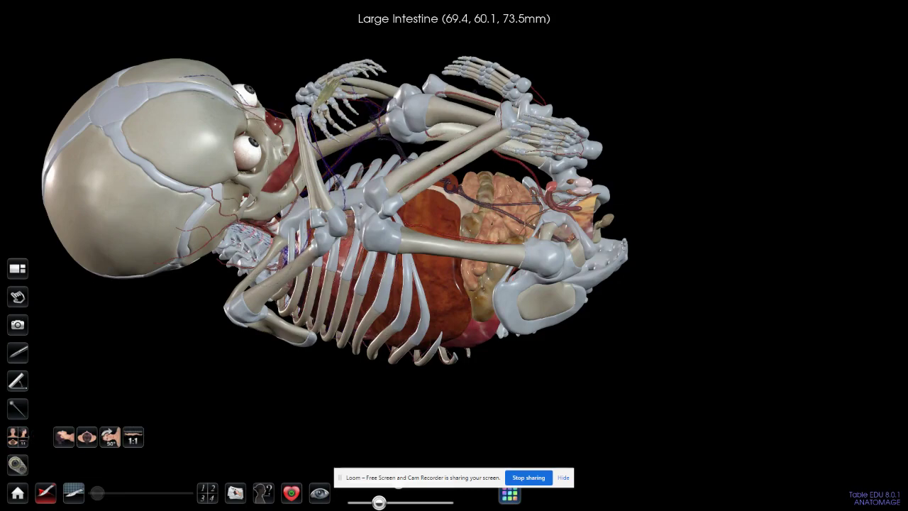
click(18, 436)
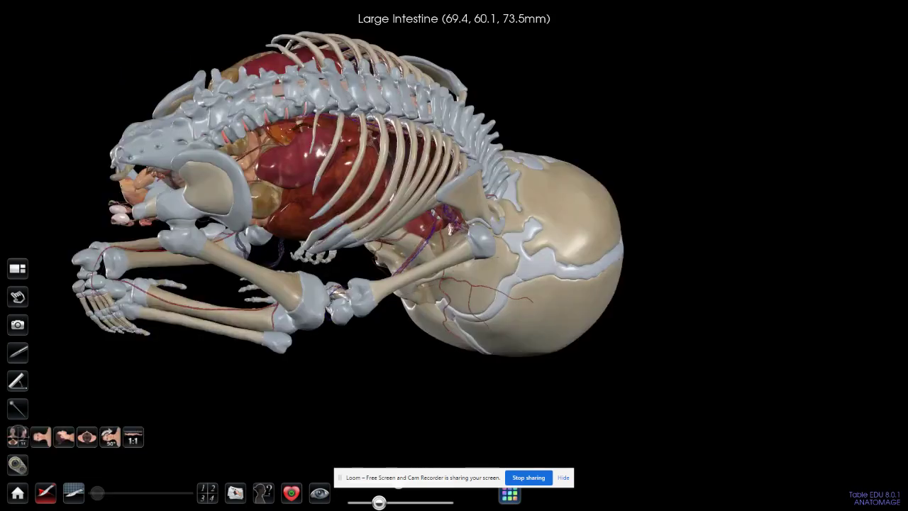
click(63, 437)
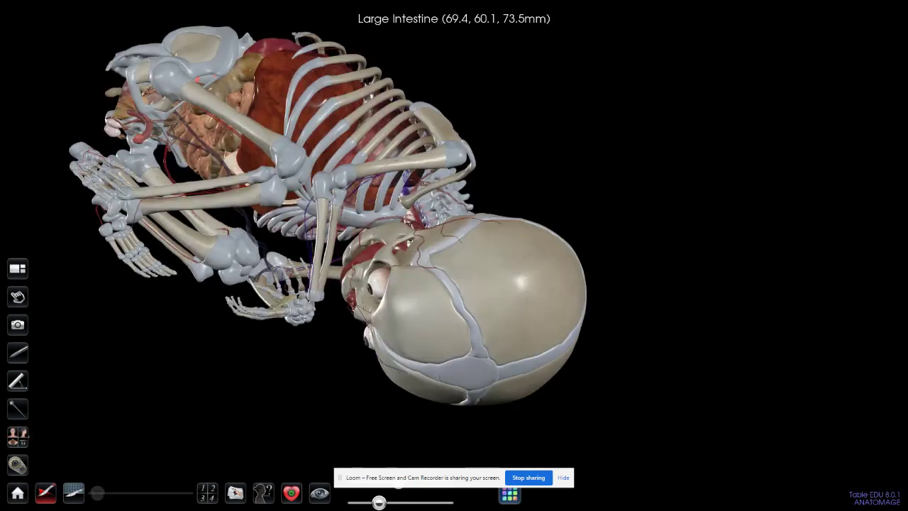
click(17, 436)
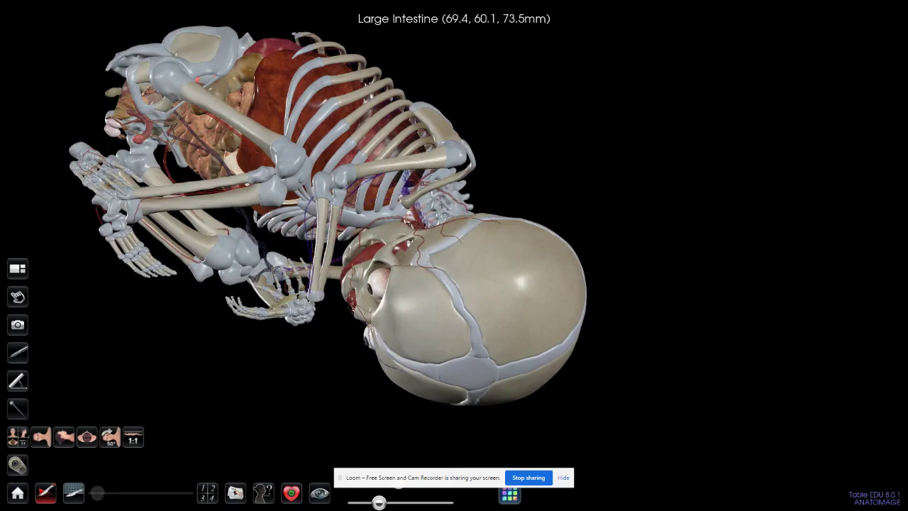
drag(376, 199, 377, 61)
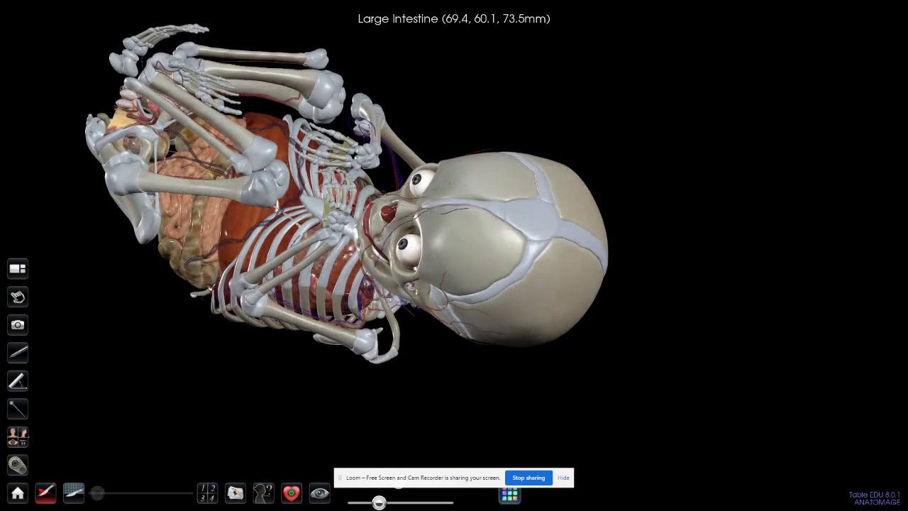
View the fetus along its long axis with the preset orientation, and rotate it to look down on the skull
click(18, 436)
click(86, 437)
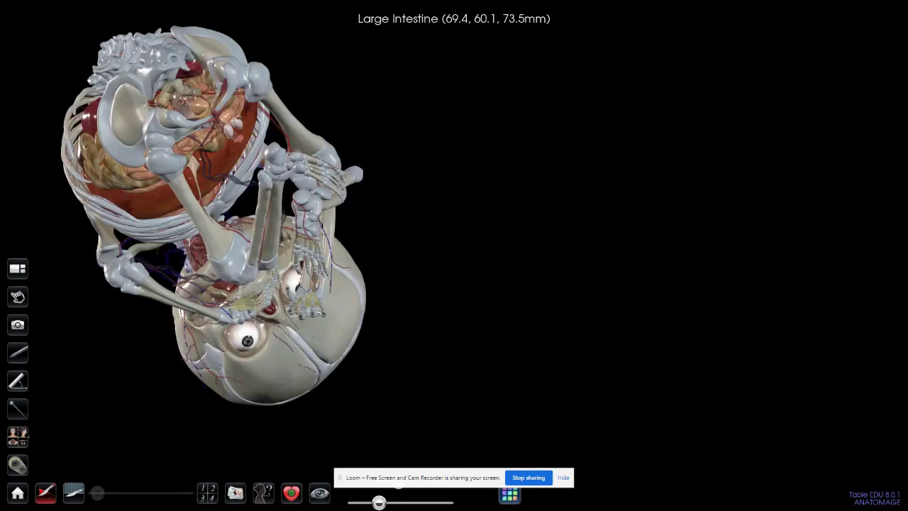
drag(176, 266, 174, 107)
drag(192, 288, 188, 225)
Turn the view by 90° and rotate the fetus to examine the spine and back of the skull
click(17, 437)
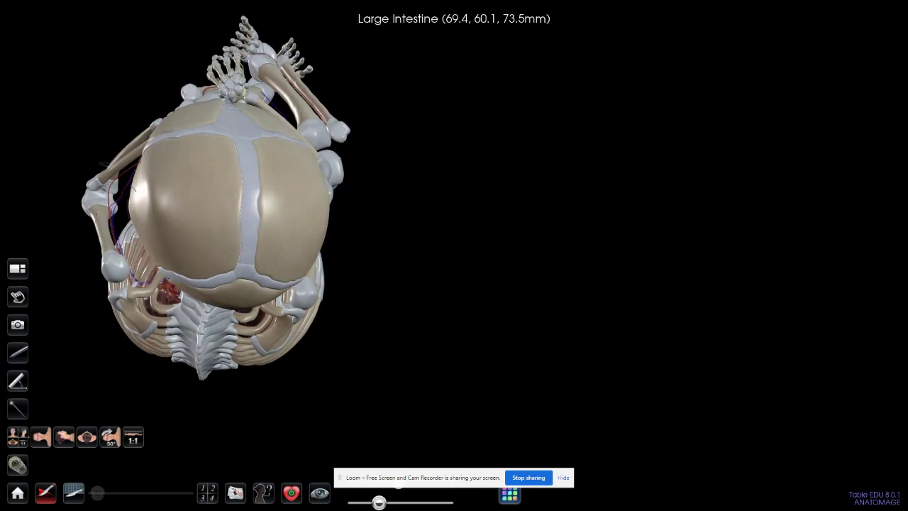
click(110, 436)
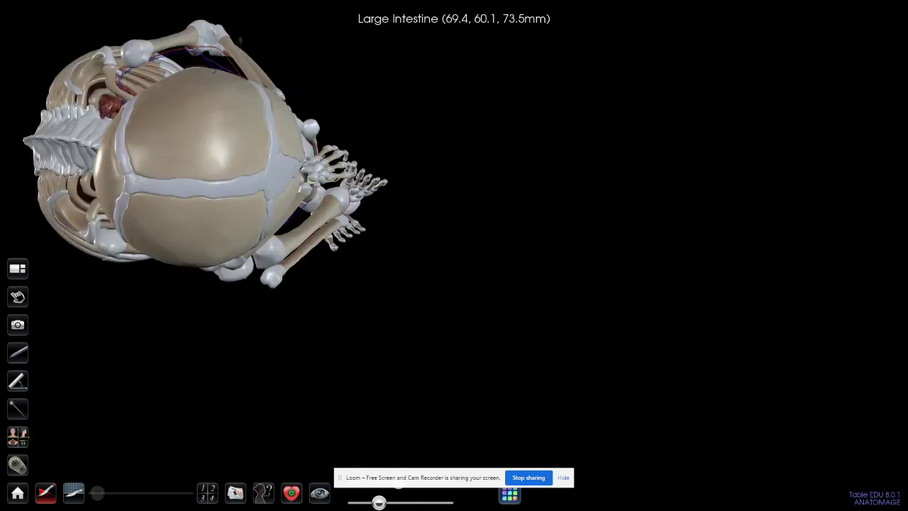
click(18, 437)
drag(320, 173, 516, 195)
drag(421, 152, 695, 170)
drag(341, 186, 281, 212)
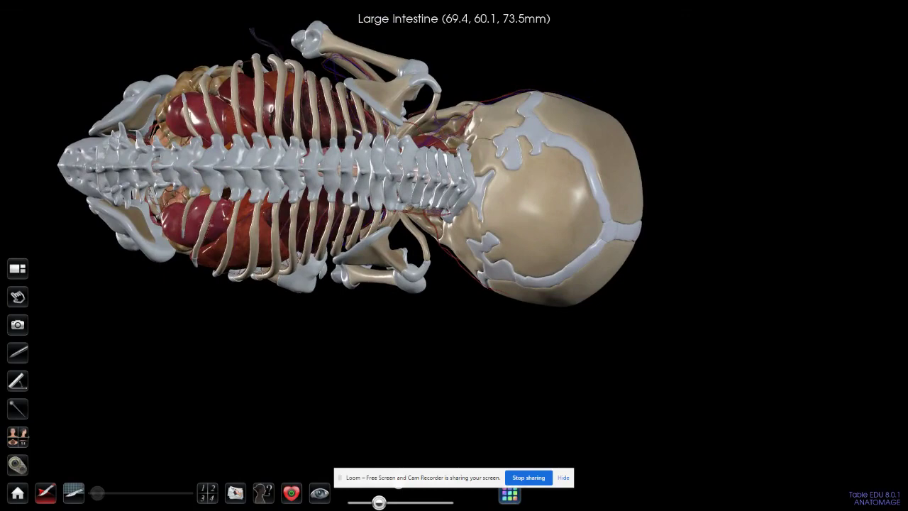
Orient the fetus upright in a left side view with the head, torso and limbs in view
drag(524, 200, 593, 205)
drag(525, 201, 504, 222)
scroll(504, 221, down, 2)
drag(362, 186, 366, 323)
drag(347, 206, 351, 328)
drag(454, 191, 258, 94)
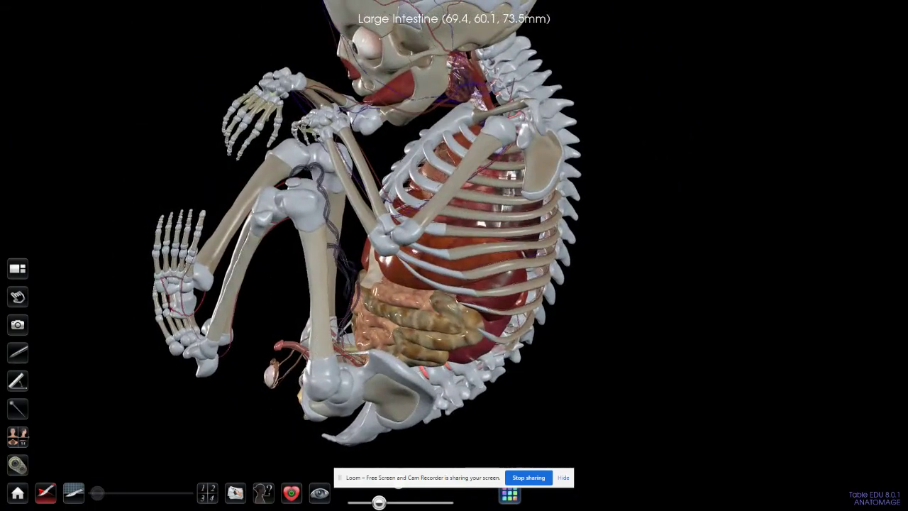
drag(355, 231, 389, 219)
scroll(389, 219, down, 2)
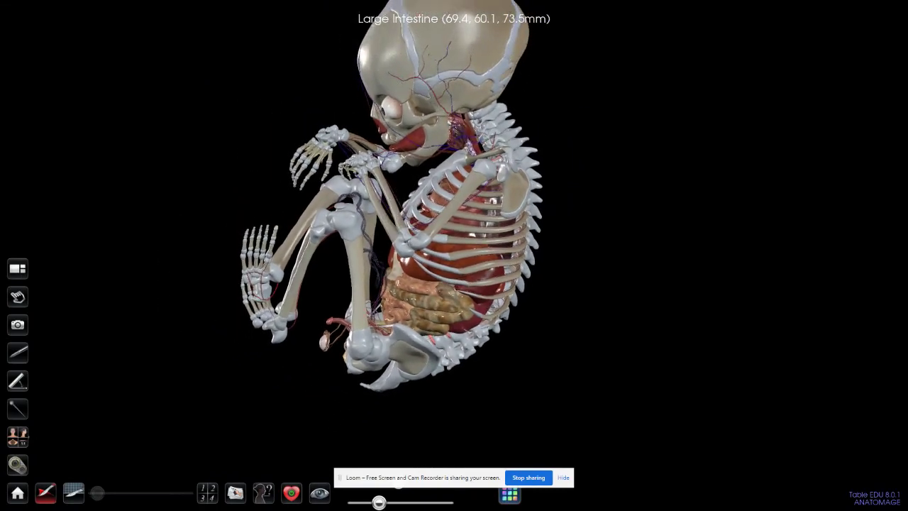
Start a layer-by-layer dissection and outline a small circular region on the left parietal bone
click(46, 492)
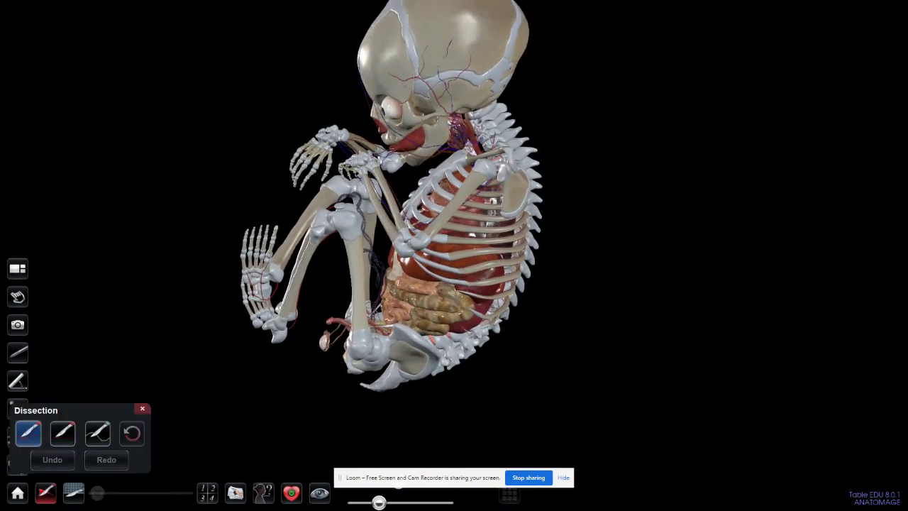
click(29, 433)
click(28, 433)
mouse_move(448, 63)
mouse_down()
mouse_move(478, 61)
mouse_move(490, 38)
mouse_move(467, 21)
mouse_move(447, 41)
mouse_up()
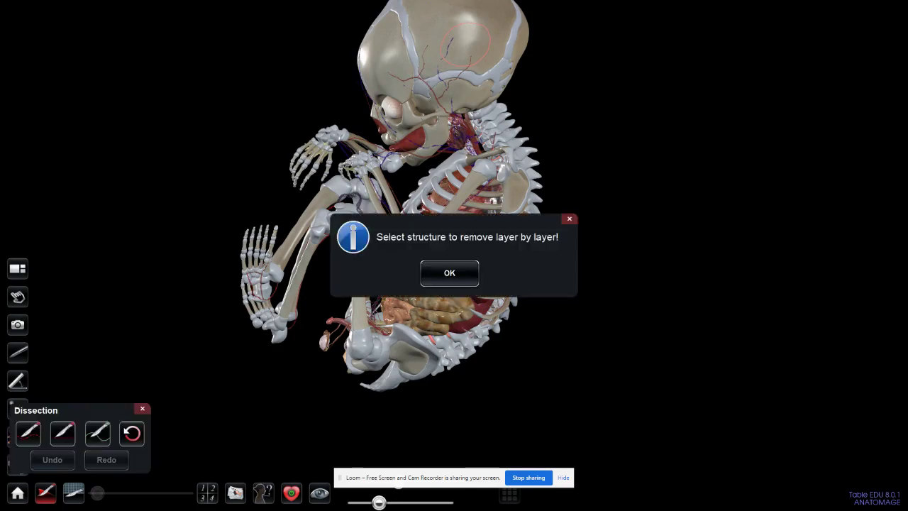
key(Return)
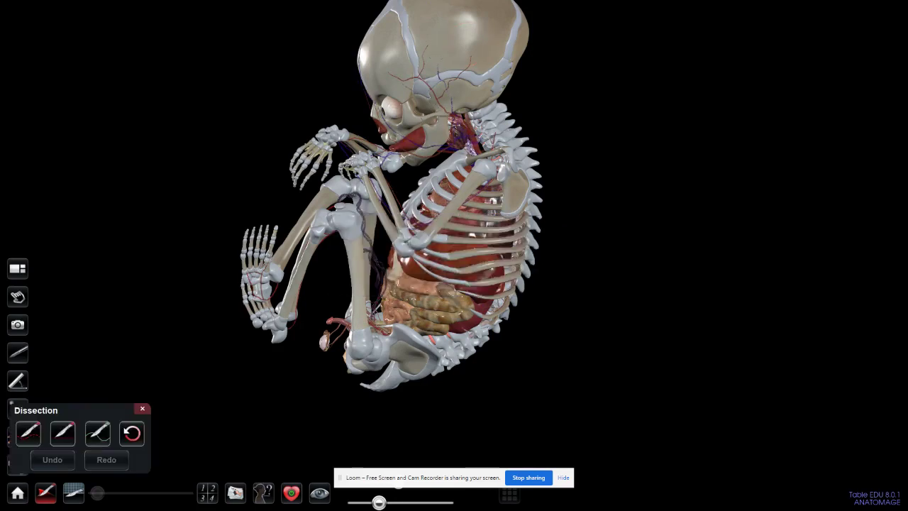
Remove the left parietal bone and the brain structures beneath it layer by layer within the circle, including the left temporal and occipital lobes
click(461, 44)
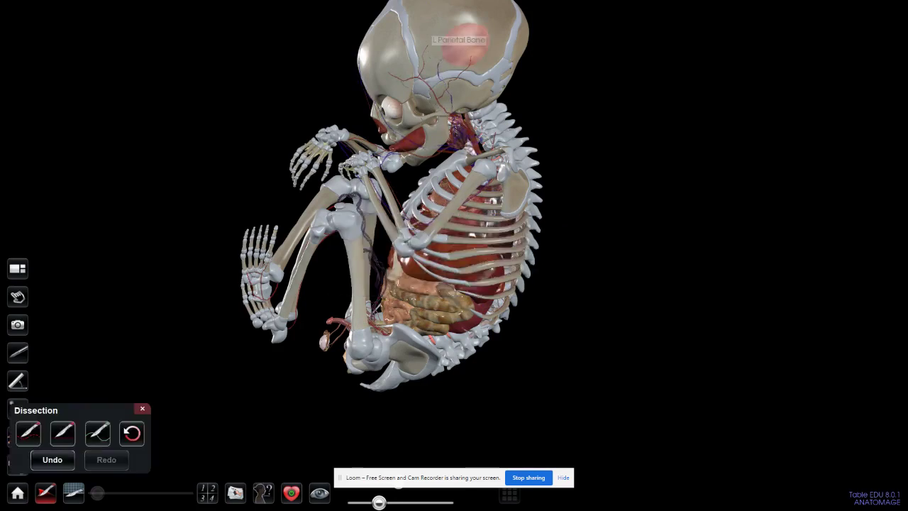
click(461, 51)
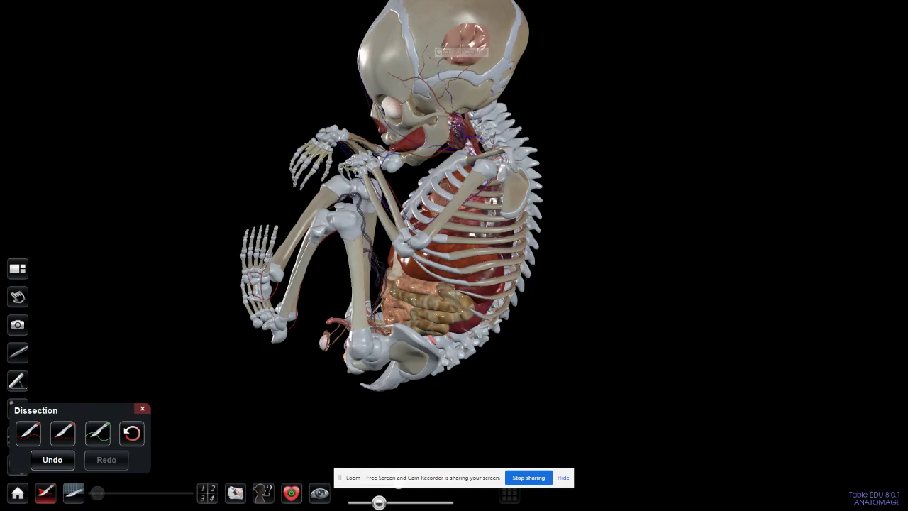
click(465, 35)
click(458, 54)
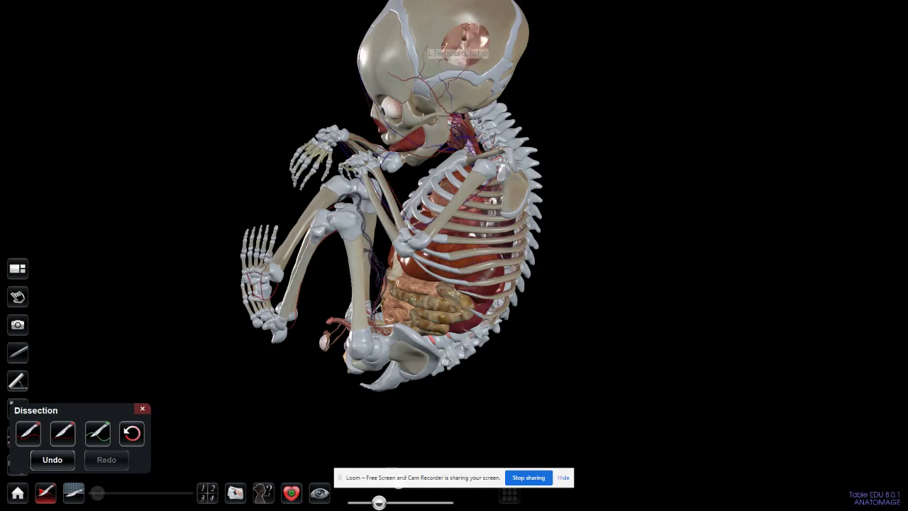
click(468, 39)
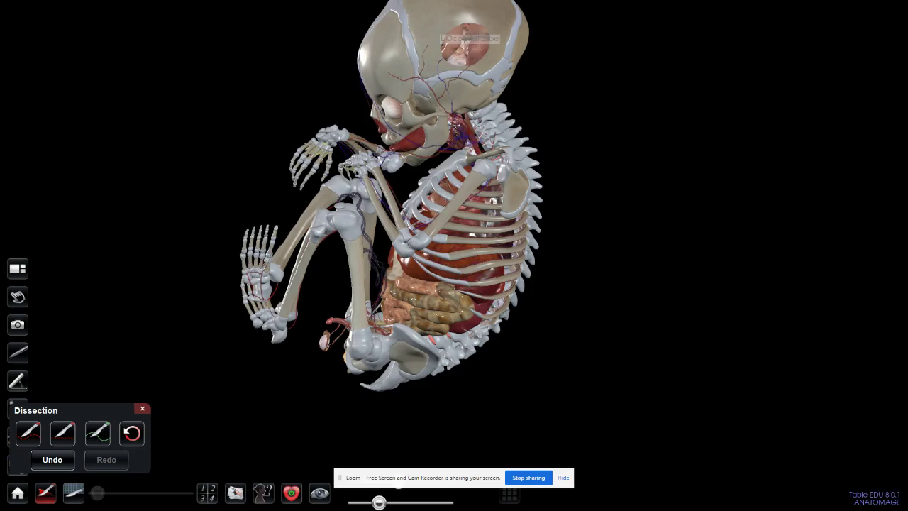
click(467, 53)
click(473, 44)
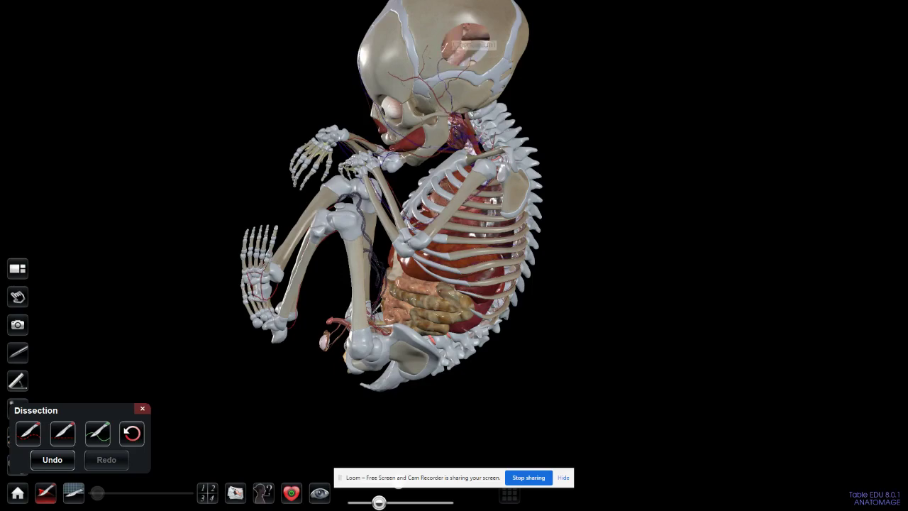
Remove the next deep brain structure within the circular opening in the left parietal bone and turn the head to look inside
click(451, 38)
mouse_move(452, 40)
mouse_down()
mouse_move(572, 81)
mouse_move(443, 68)
mouse_move(464, 33)
mouse_up()
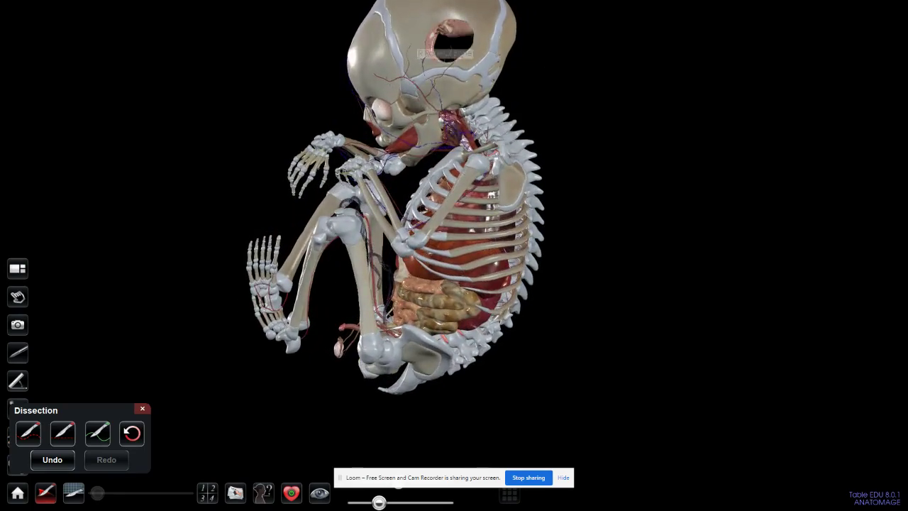
drag(454, 47, 533, 75)
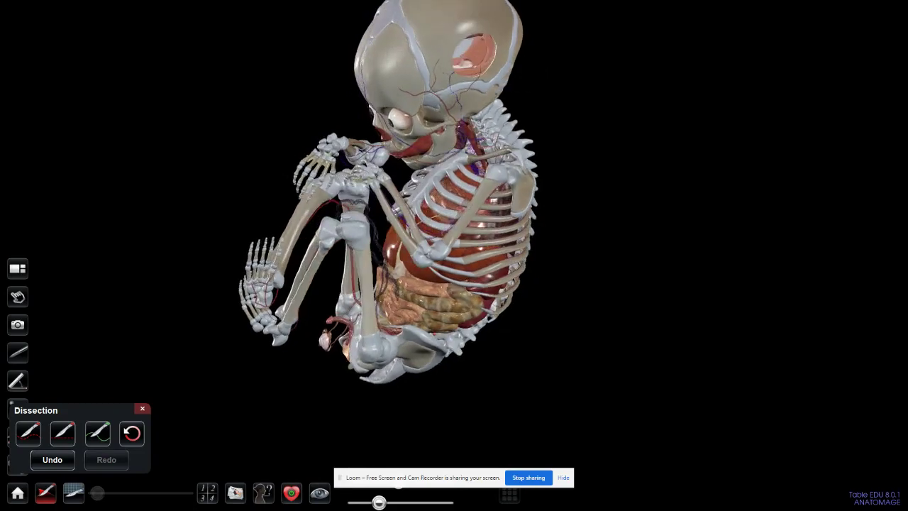
From the right side, cut off the crown of the skull along an oblique straight line layer by layer and turn to the cut surface
mouse_move(465, 67)
mouse_down()
mouse_move(545, 144)
mouse_move(603, 127)
mouse_move(527, 168)
mouse_move(577, 162)
mouse_move(601, 213)
mouse_move(490, 47)
mouse_move(530, 37)
mouse_move(461, 76)
mouse_up()
scroll(492, 77, down, 2)
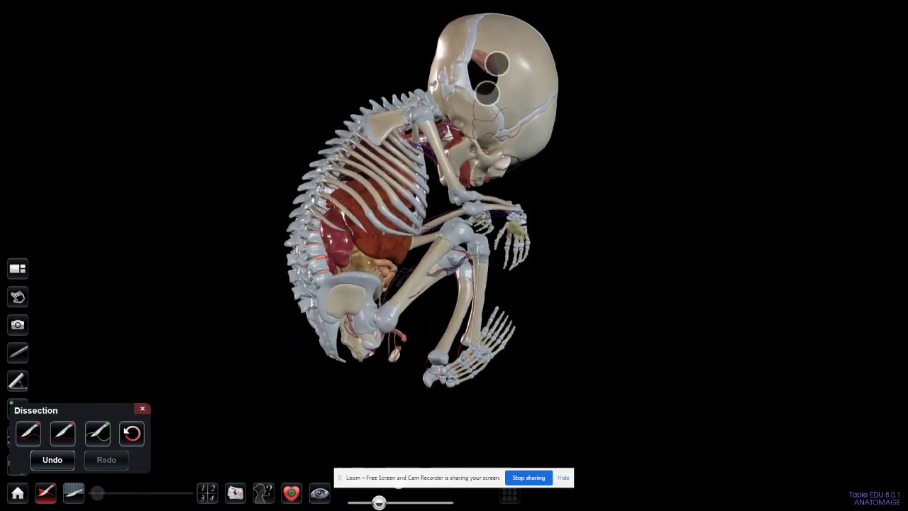
click(66, 433)
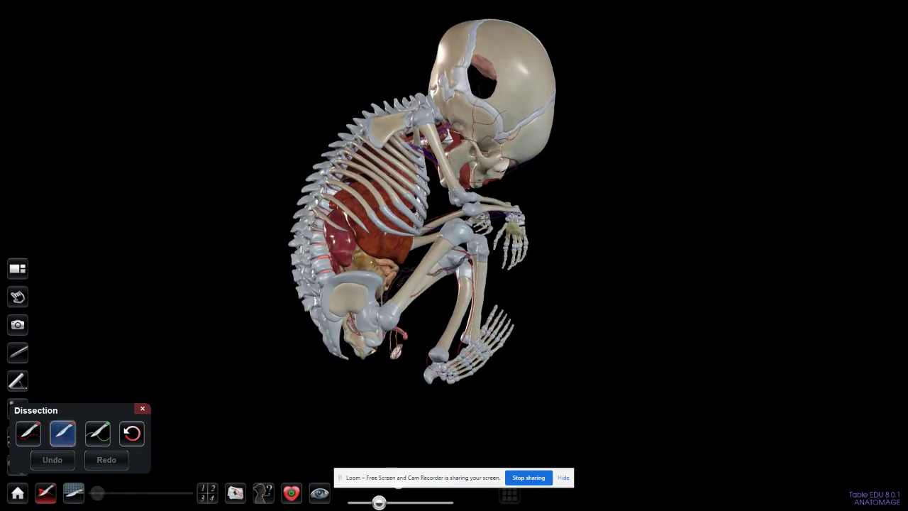
drag(487, 7, 585, 107)
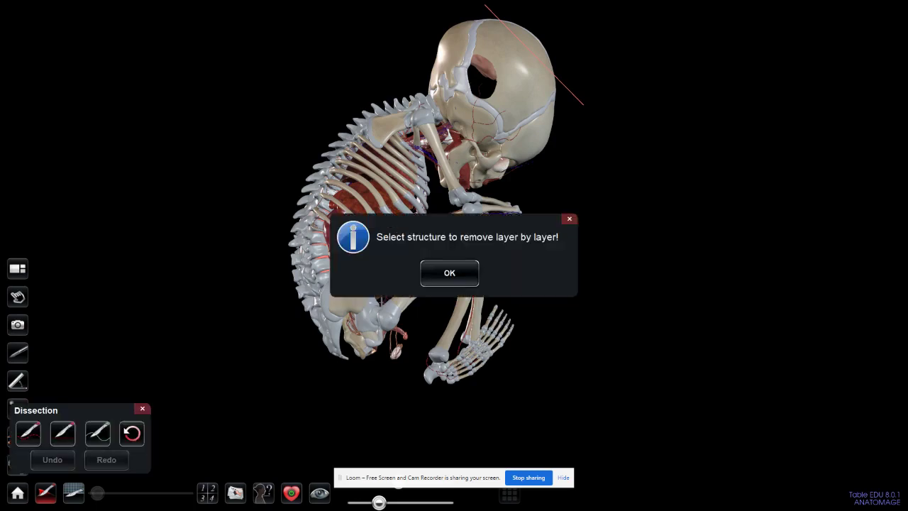
click(449, 272)
click(535, 46)
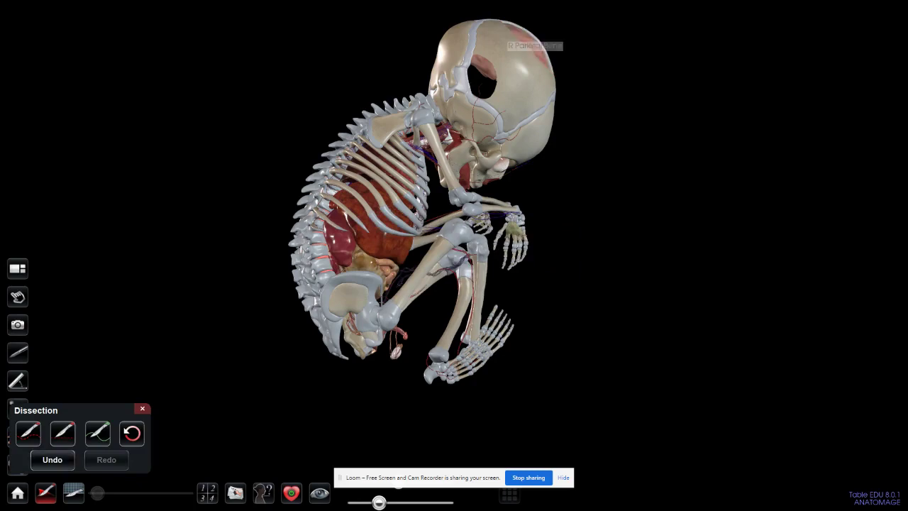
click(524, 36)
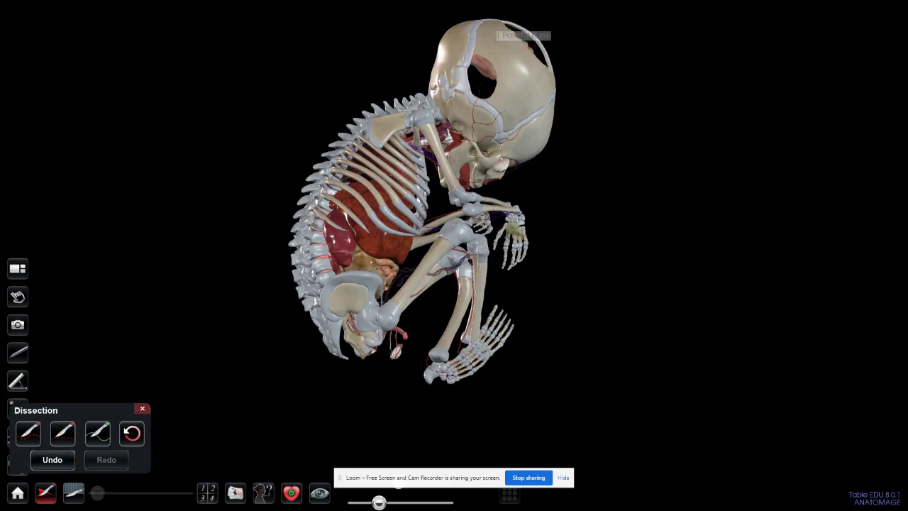
drag(540, 46, 508, 102)
click(511, 73)
drag(444, 144, 420, 230)
Split the display beside the fetus and load the Newborn Skull with Fontanelles model in the second view
click(18, 269)
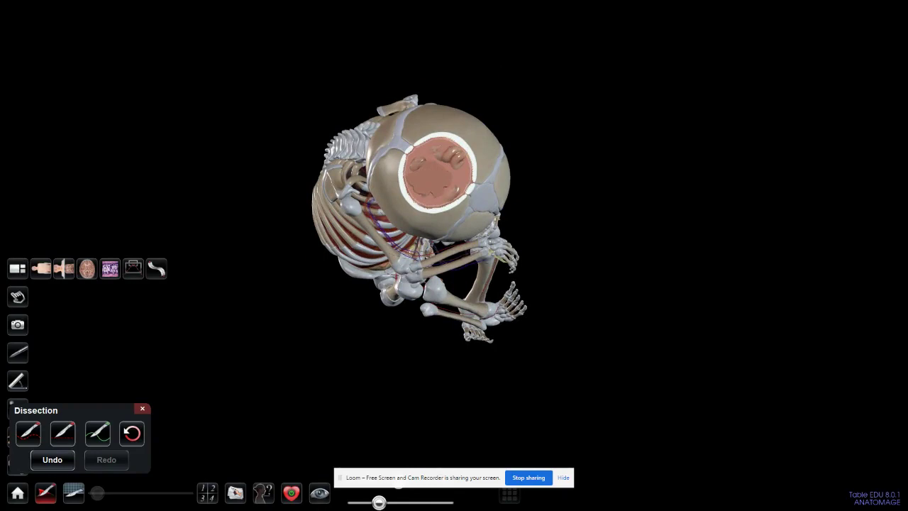
click(110, 268)
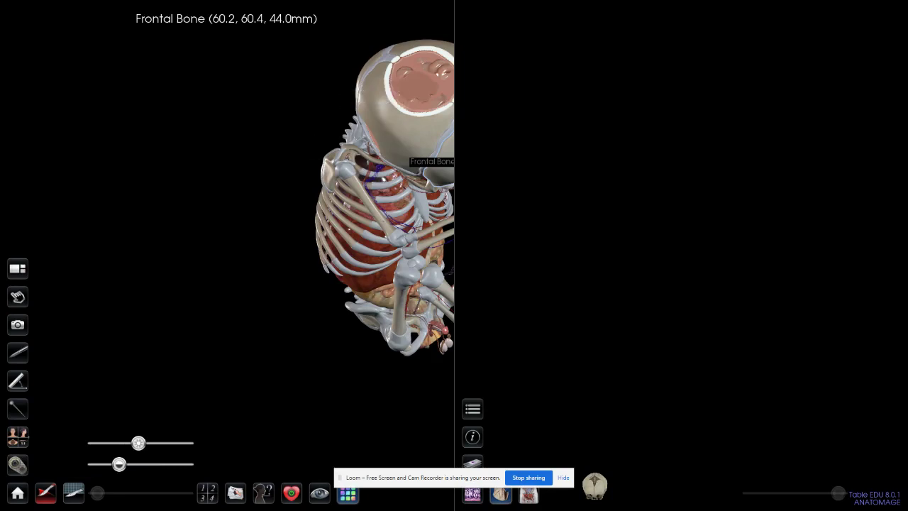
click(593, 486)
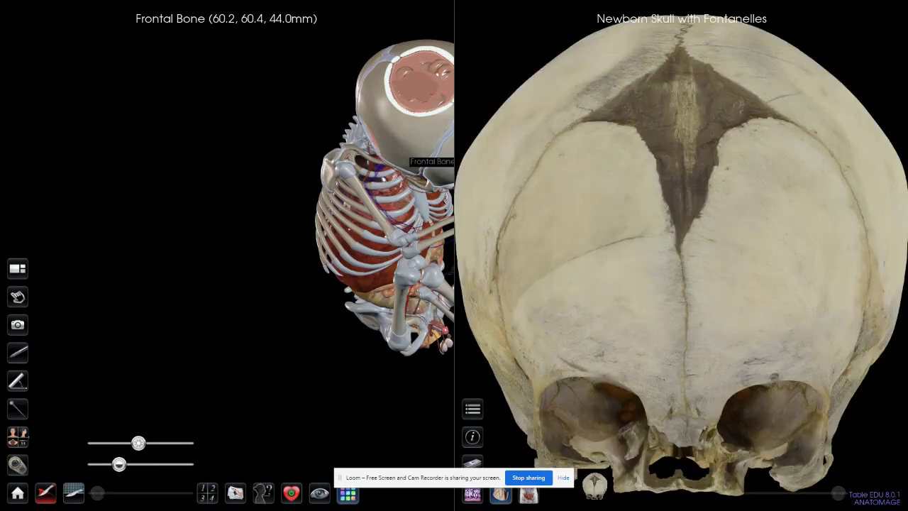
Tilt the newborn skull and adjust its size to examine the face, orbits and skull base
drag(589, 250, 596, 199)
mouse_move(615, 265)
mouse_down()
mouse_move(618, 221)
mouse_move(567, 283)
mouse_move(558, 320)
mouse_up()
scroll(565, 223, up, 3)
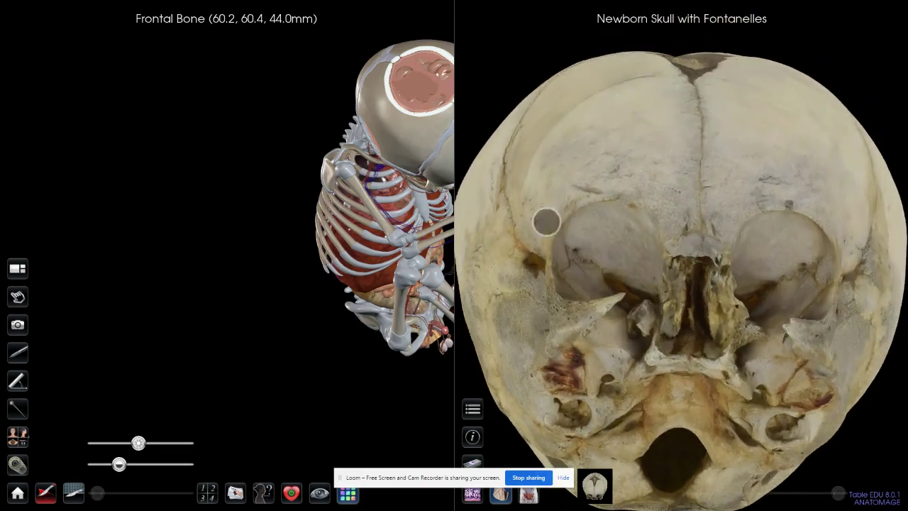
scroll(613, 212, down, 5)
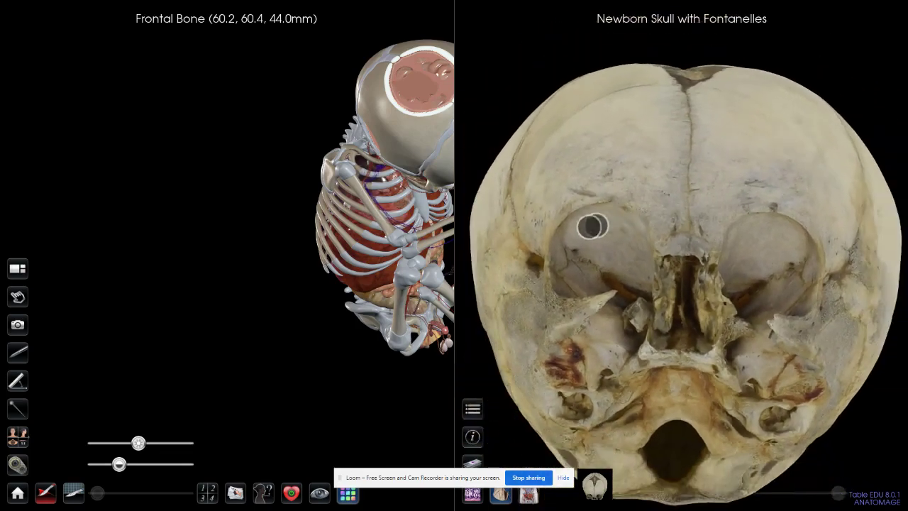
scroll(685, 255, down, 1)
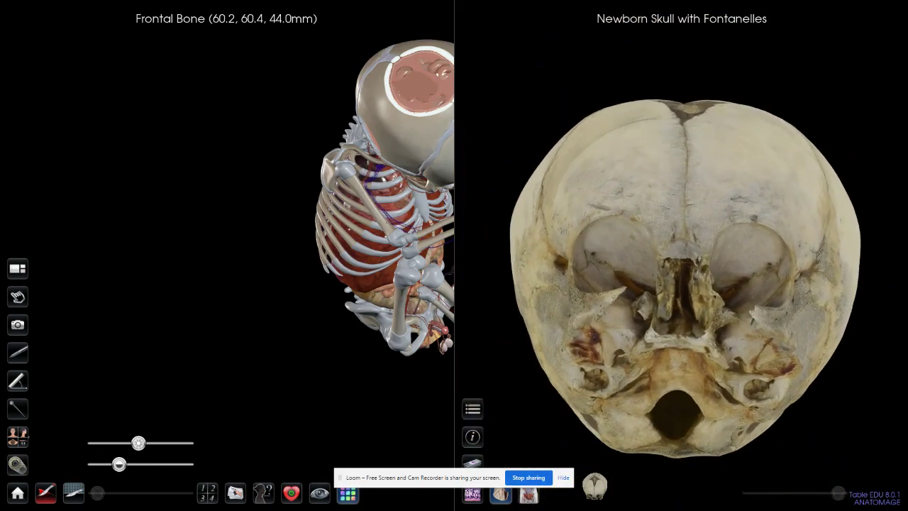
Turn the newborn skull to a side view and examine its lateral sutures and fontanelles
drag(616, 312, 737, 259)
mouse_move(653, 249)
mouse_down()
mouse_move(713, 256)
mouse_move(646, 244)
mouse_up()
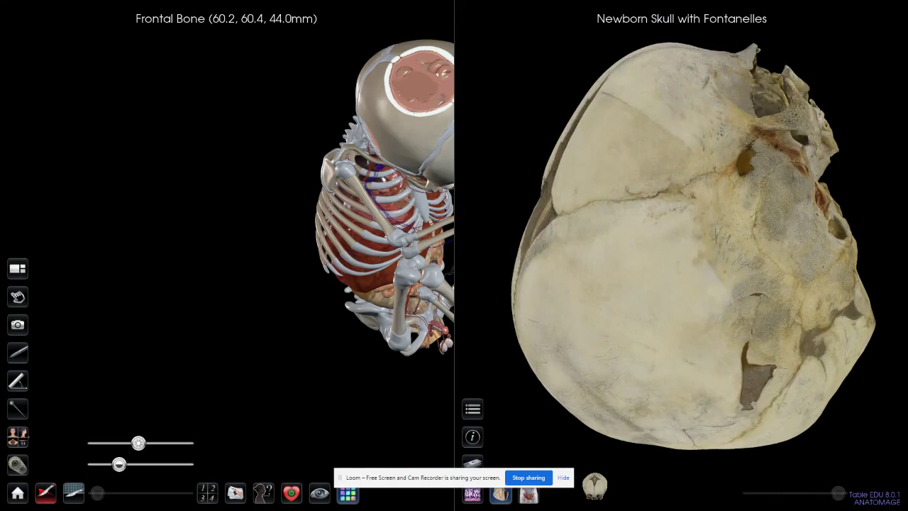
scroll(606, 284, down, 1)
scroll(624, 274, down, 1)
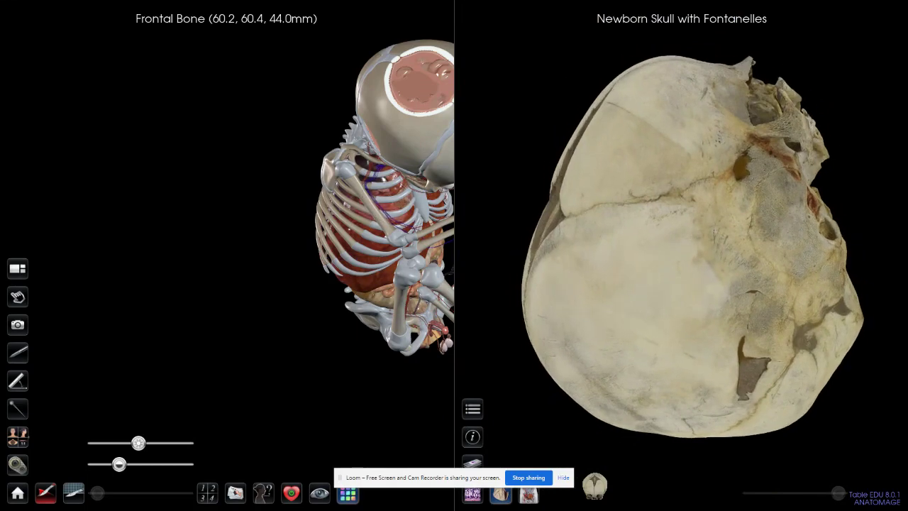
drag(590, 308, 583, 308)
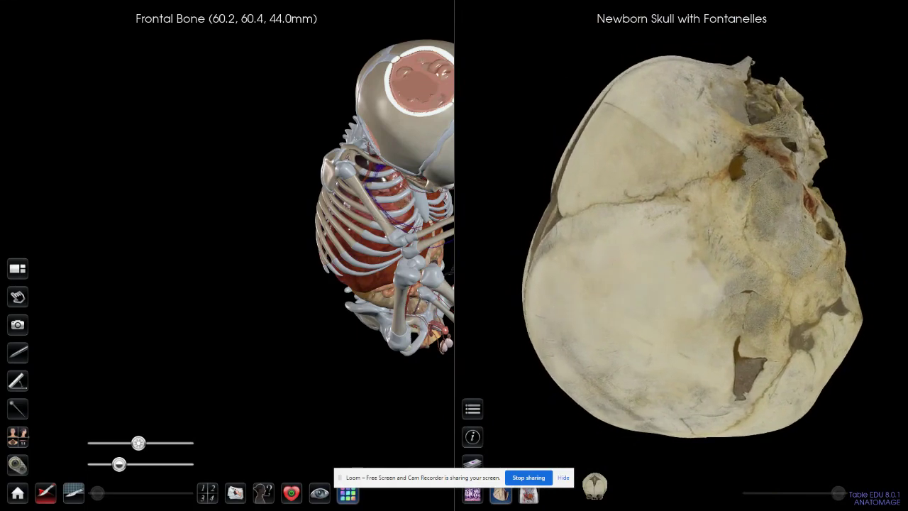
drag(294, 204, 290, 205)
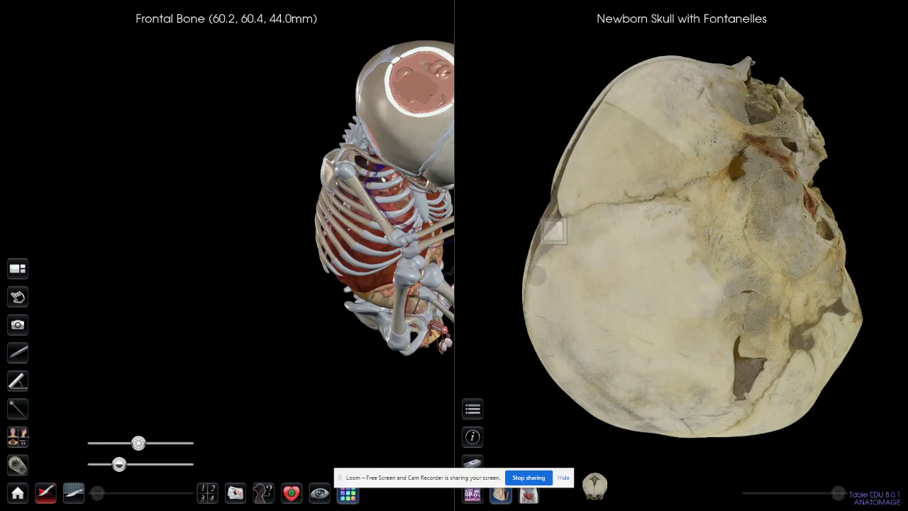
click(620, 206)
click(617, 227)
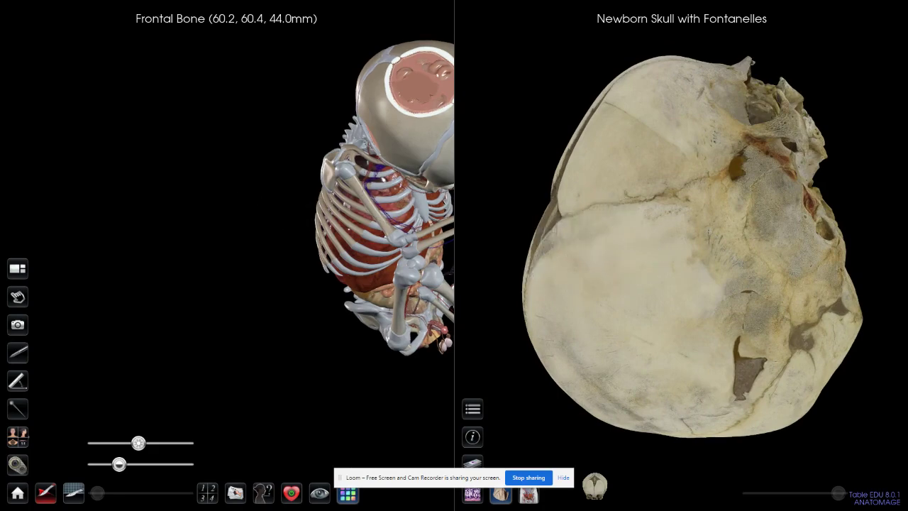
Rotate the newborn skull to its top to examine the anterior fontanelle, and read the model's description
mouse_move(724, 206)
mouse_down()
mouse_move(689, 327)
mouse_move(740, 277)
mouse_move(760, 284)
mouse_up()
drag(673, 255, 719, 255)
drag(636, 245, 702, 204)
drag(581, 260, 611, 212)
click(473, 436)
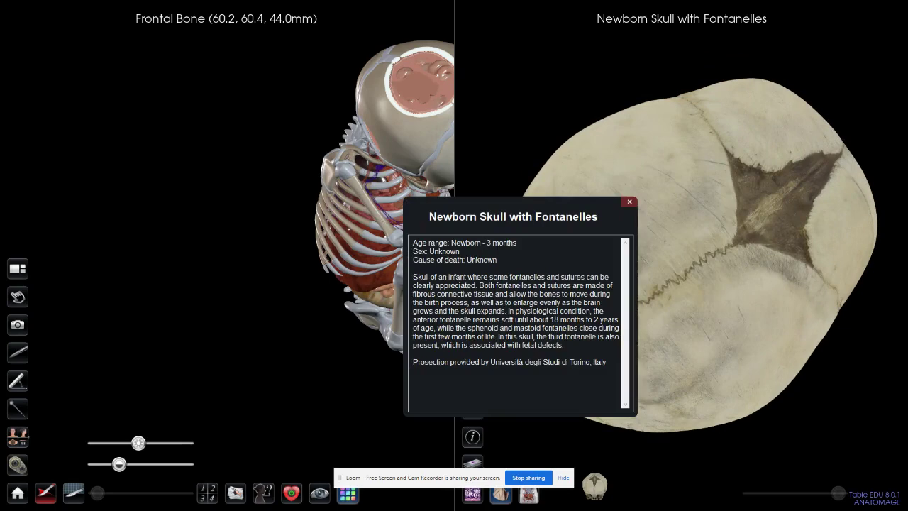
click(629, 203)
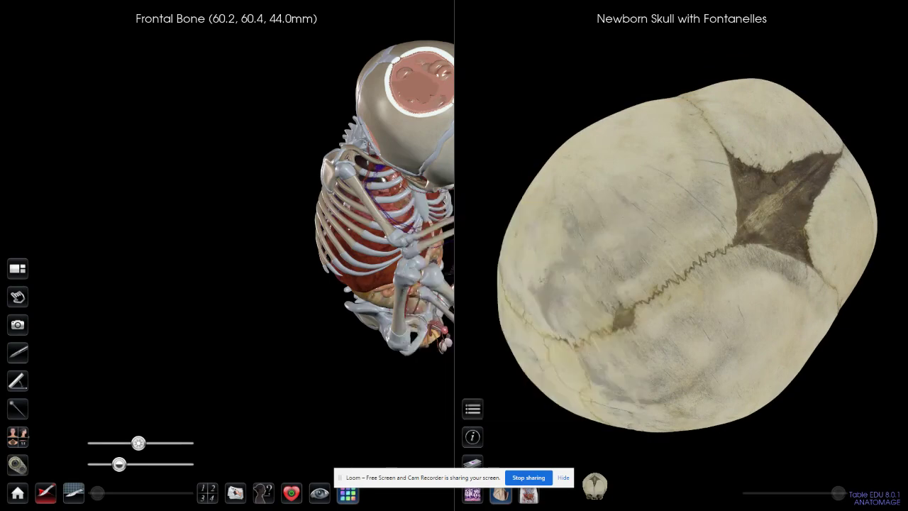
Dissect a small oval area of the fetus's right hip bone freehand and rotate the body to inspect the cut
click(45, 493)
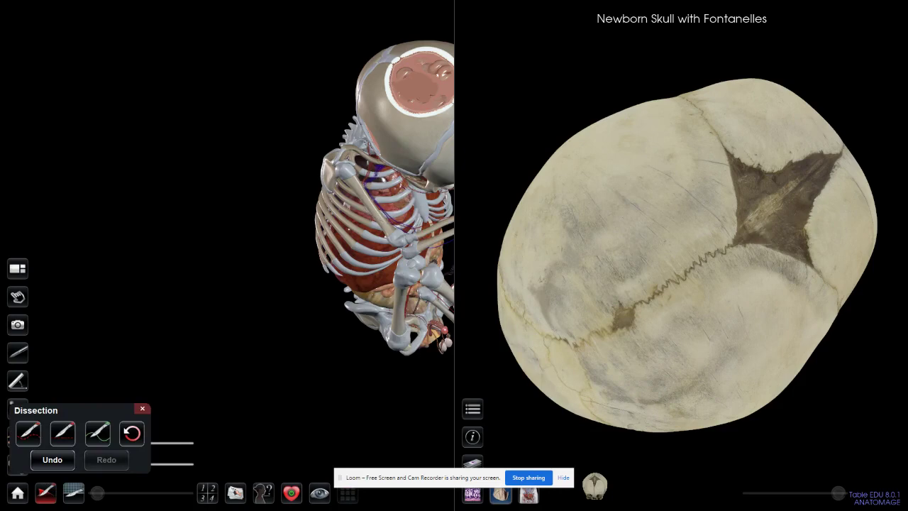
click(98, 433)
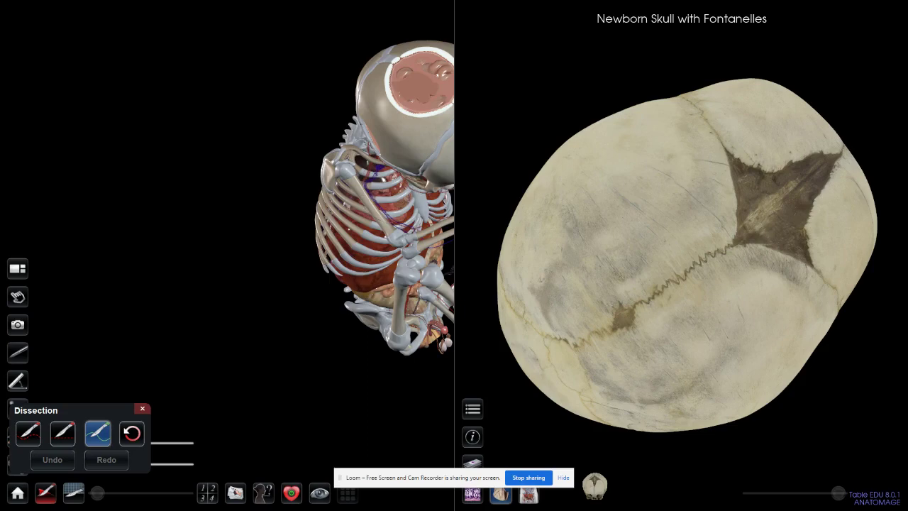
mouse_move(358, 307)
mouse_down()
mouse_move(348, 307)
mouse_move(373, 329)
mouse_move(382, 310)
mouse_move(358, 304)
mouse_up()
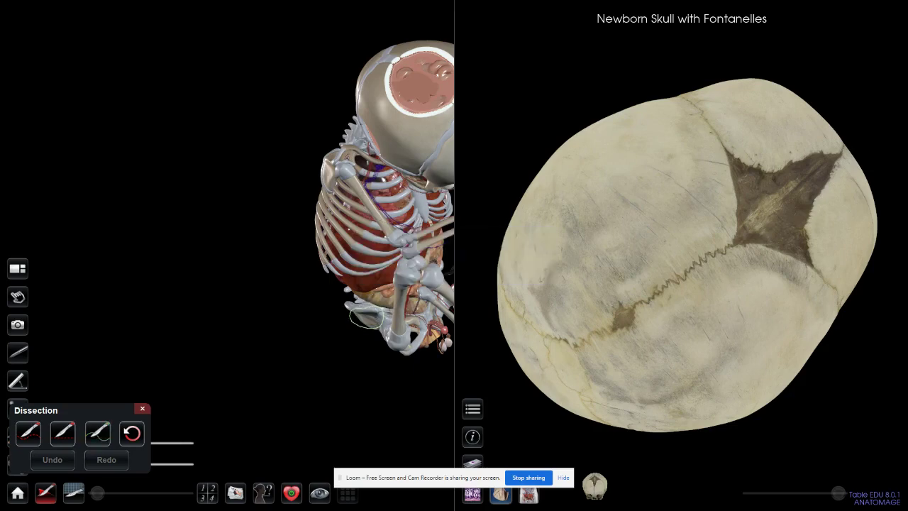
drag(384, 241, 407, 163)
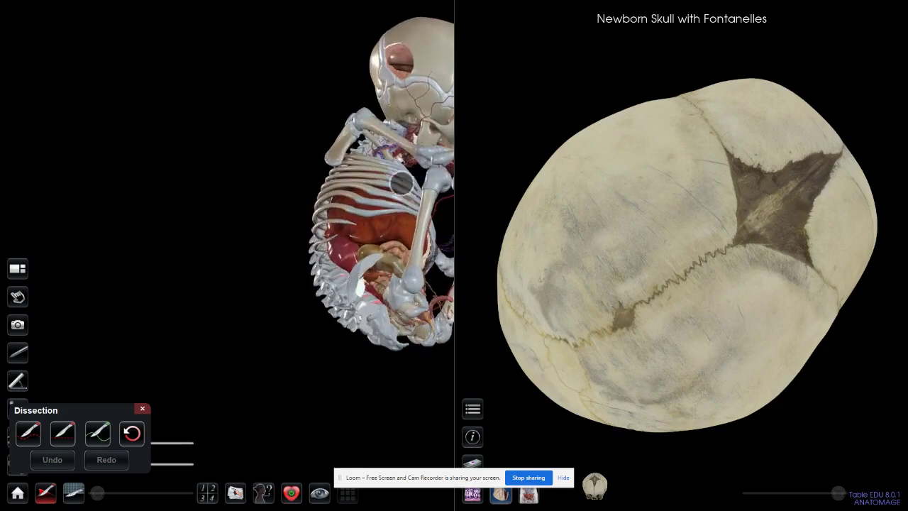
Restore all dissected structures of the fetus and close the dissection tools
drag(261, 245, 227, 317)
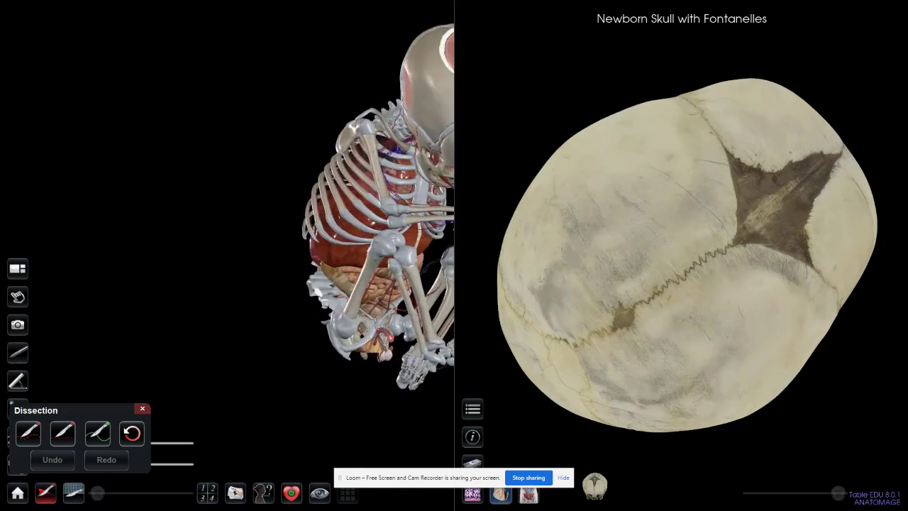
click(132, 433)
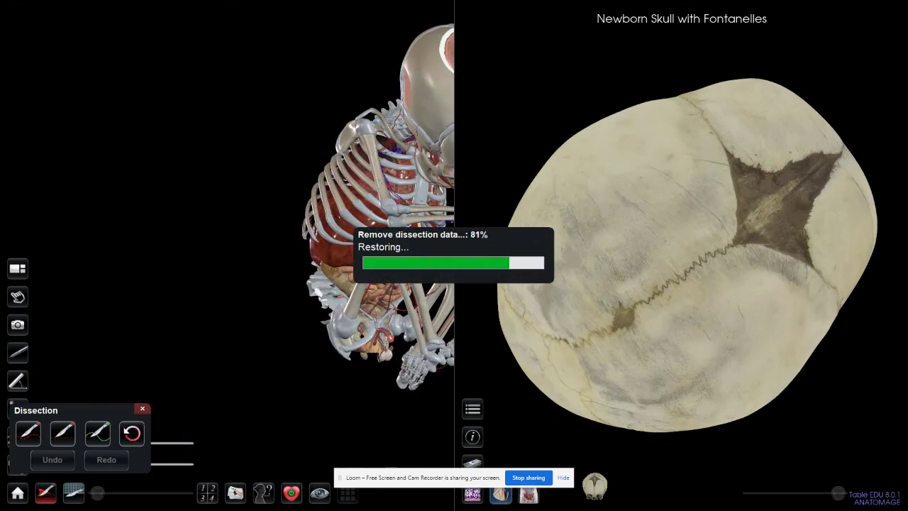
click(142, 409)
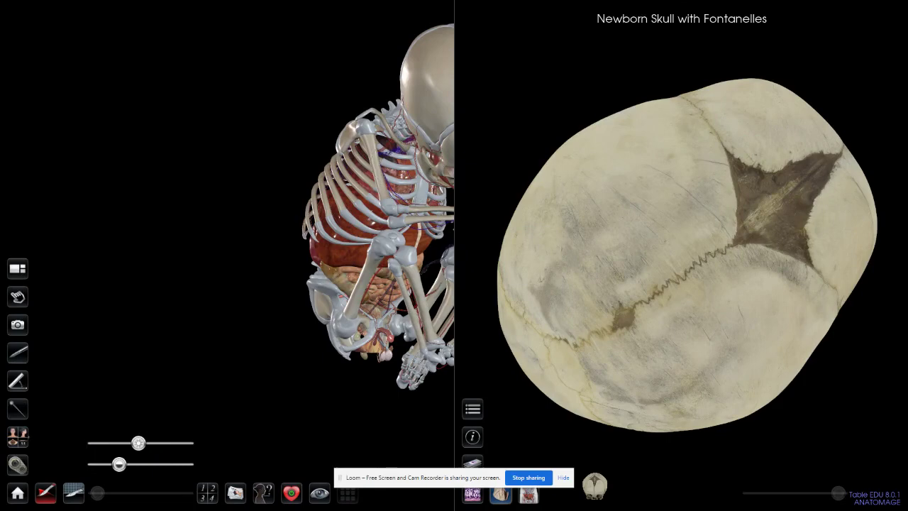
Clip the fetus along a steep line beside its right rib cage, move the plane inward and rotate to the exposed organs
click(74, 493)
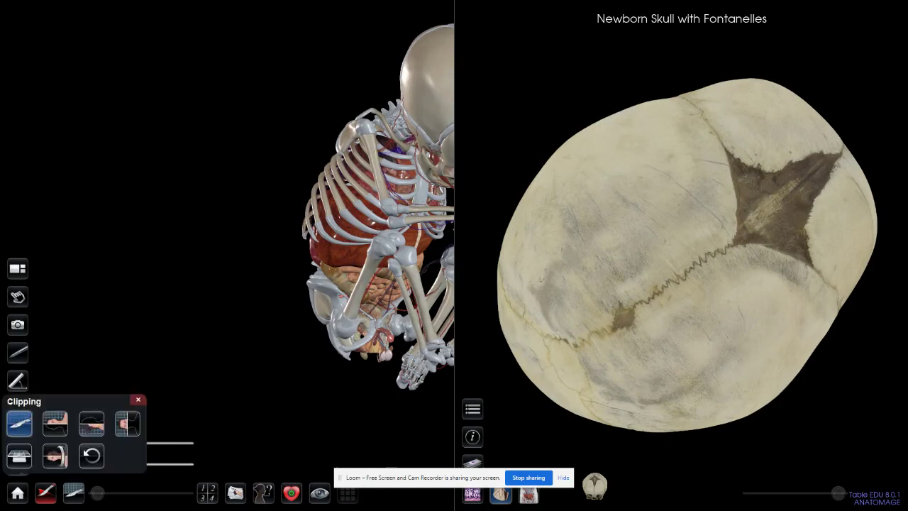
click(19, 424)
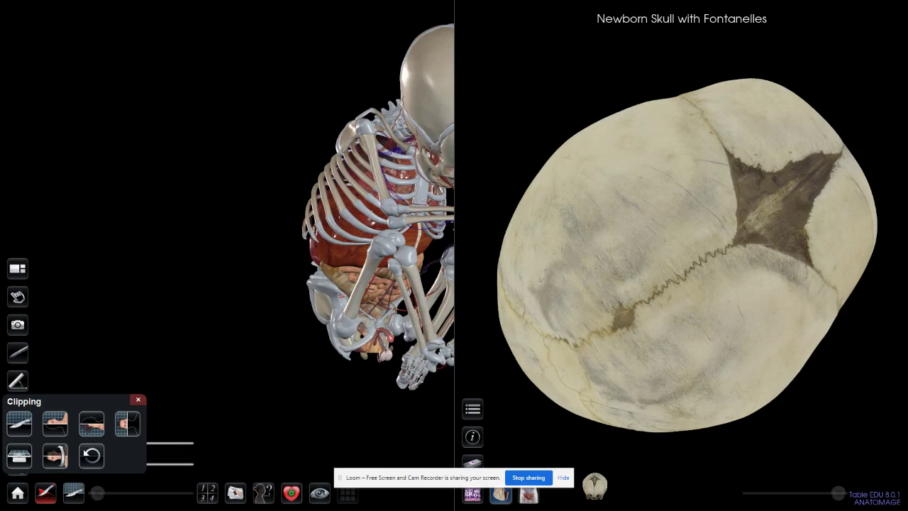
drag(329, 139, 329, 207)
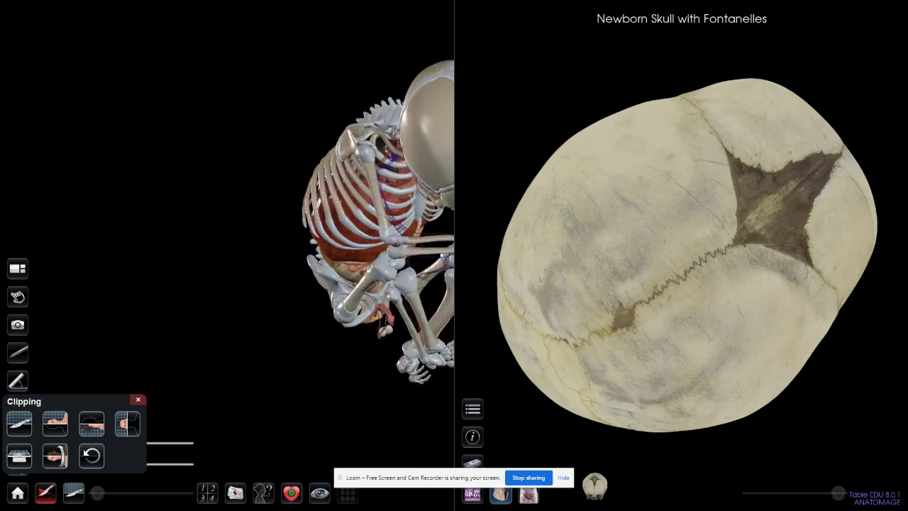
click(20, 423)
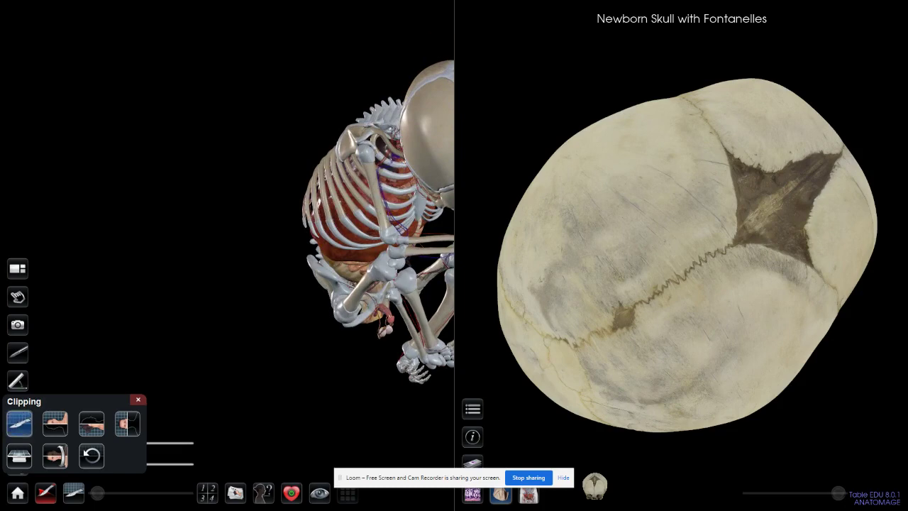
drag(331, 186, 311, 301)
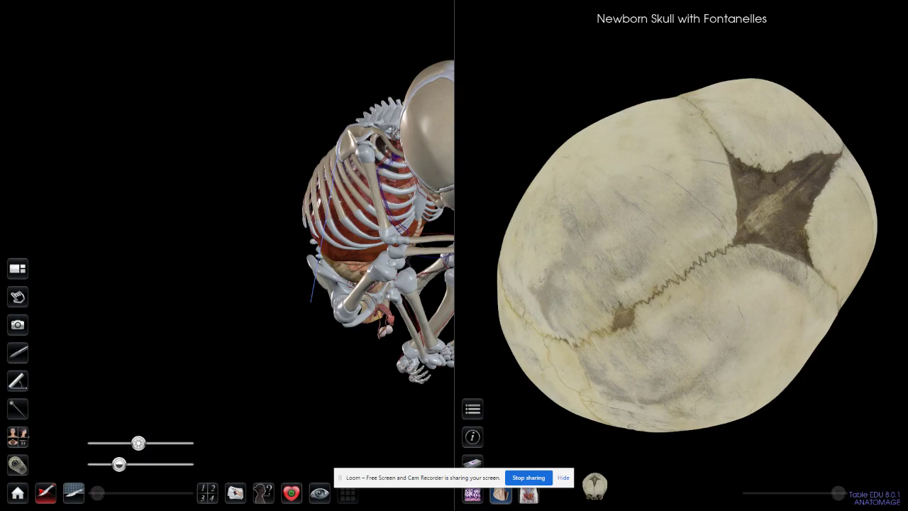
drag(97, 492, 119, 492)
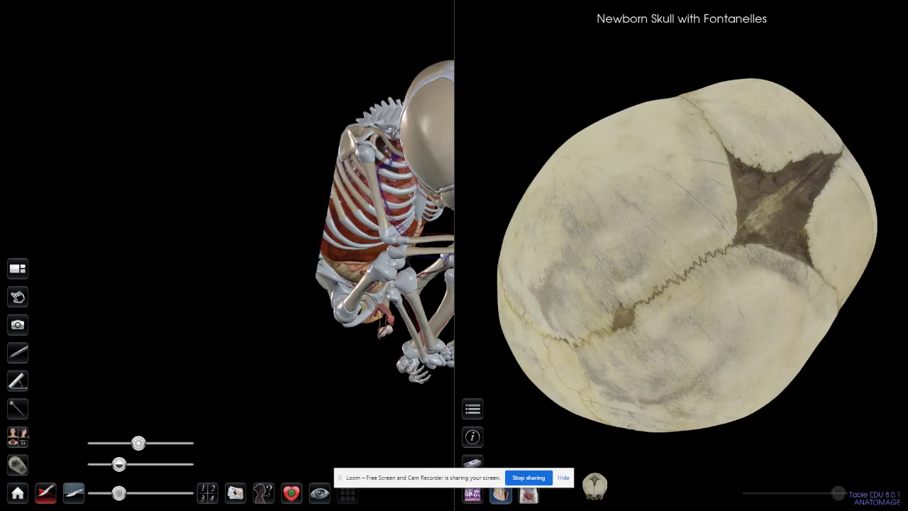
drag(376, 208, 425, 244)
drag(376, 231, 354, 246)
View the preset import and export options for the fetus and rotate the clipped body
click(210, 493)
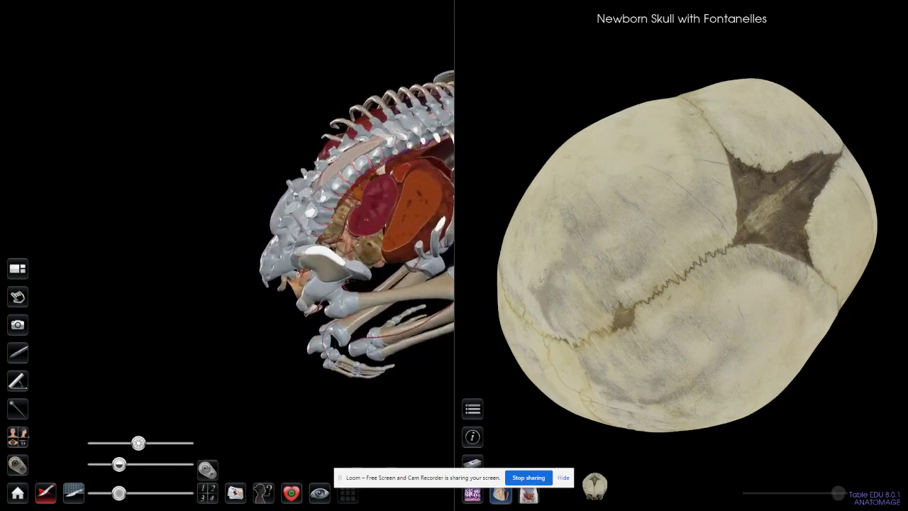
click(208, 470)
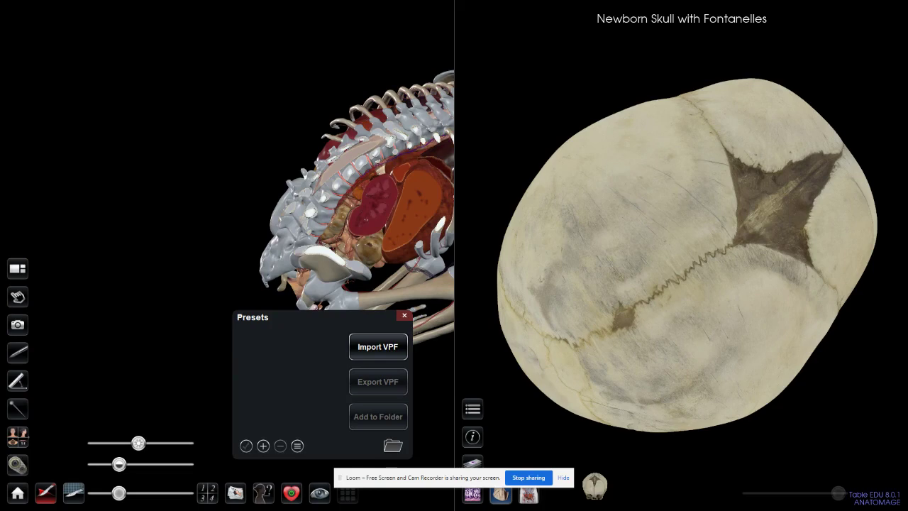
click(404, 315)
drag(350, 272, 323, 237)
click(208, 493)
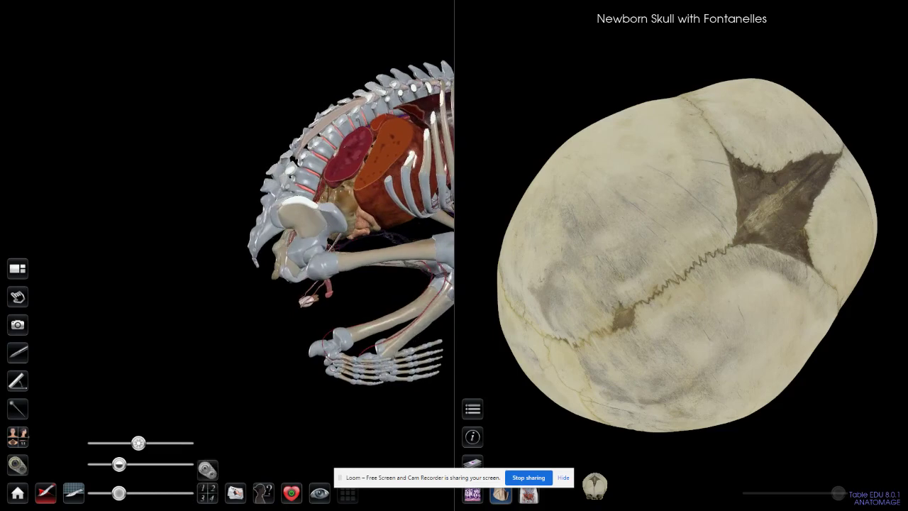
click(207, 468)
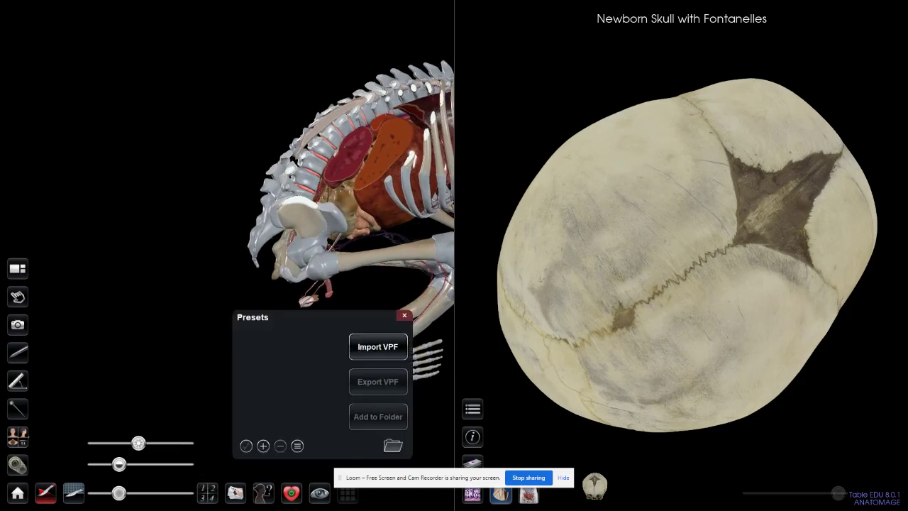
click(404, 315)
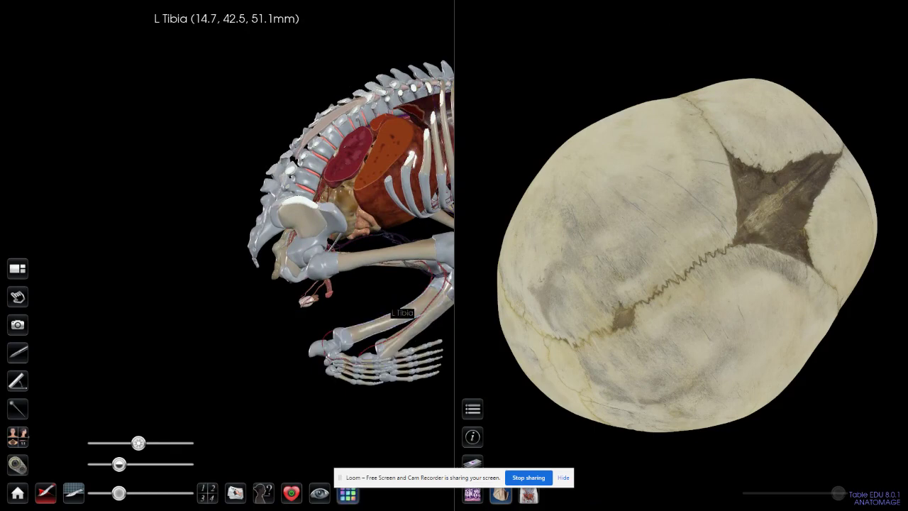
Show the fetus alone in a single full view and rotate it to its clipped side
mouse_move(226, 229)
mouse_down()
mouse_move(341, 260)
mouse_move(235, 242)
mouse_up()
drag(307, 254, 257, 278)
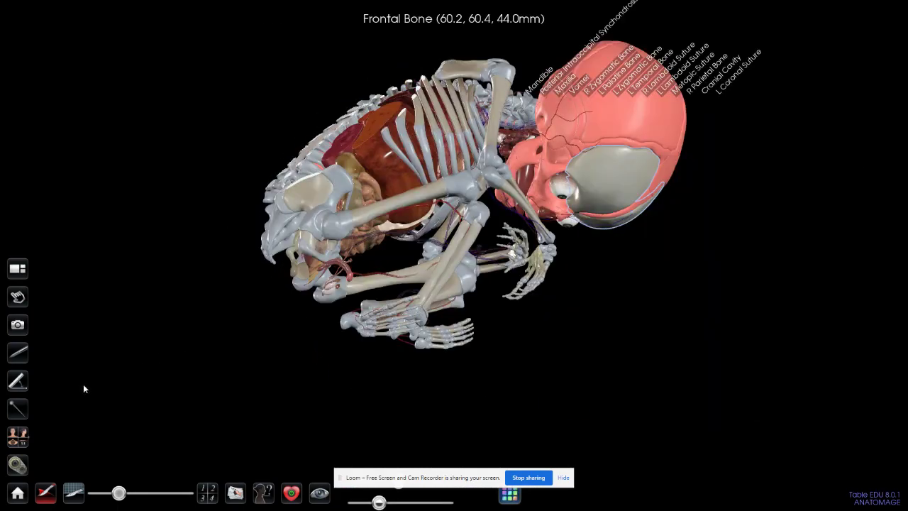
Open Quiz Mode for the fetus and review the quiz types and the system choices for customizing the questions
click(235, 492)
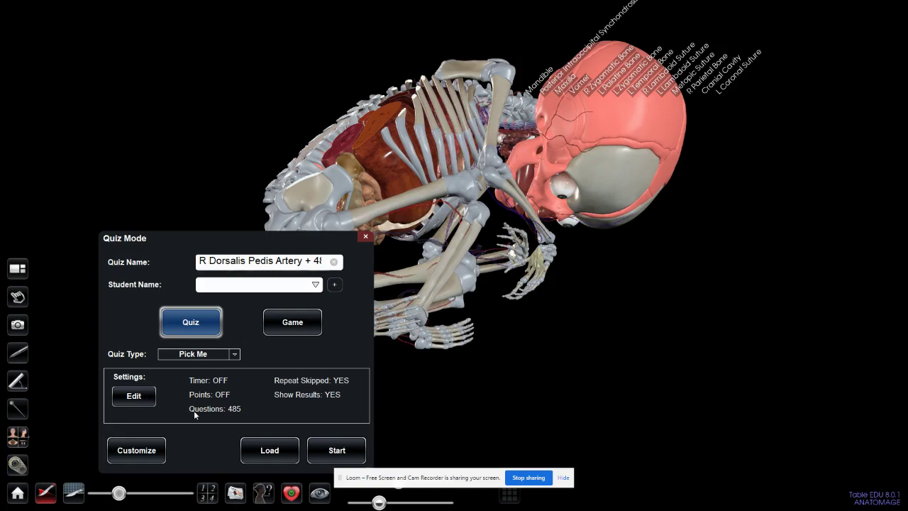
drag(194, 410, 237, 419)
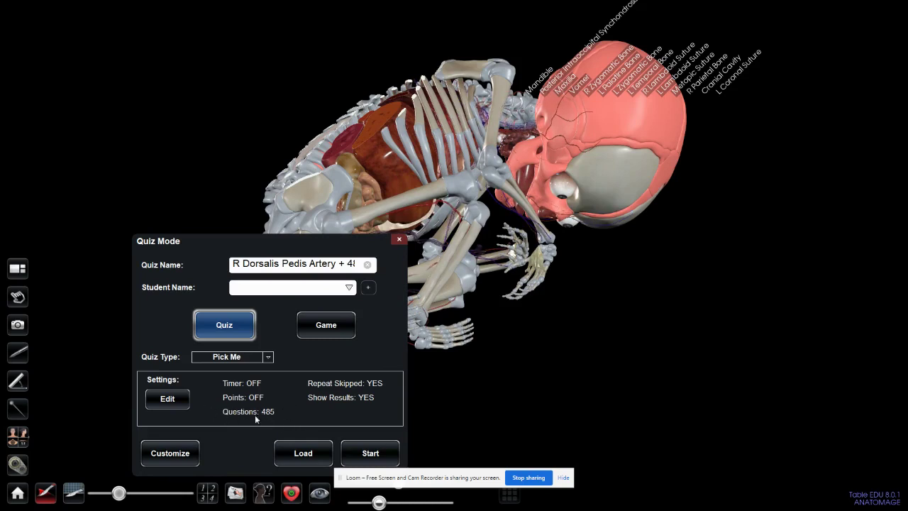
click(269, 357)
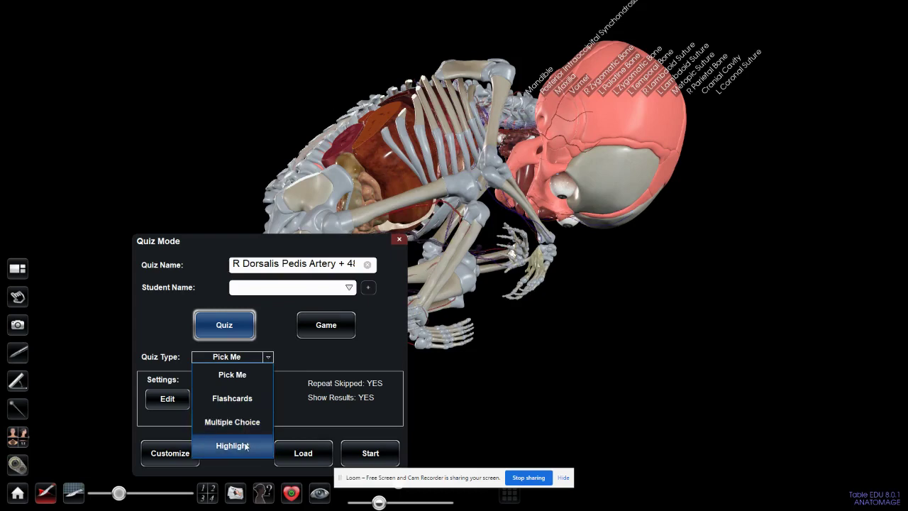
click(294, 419)
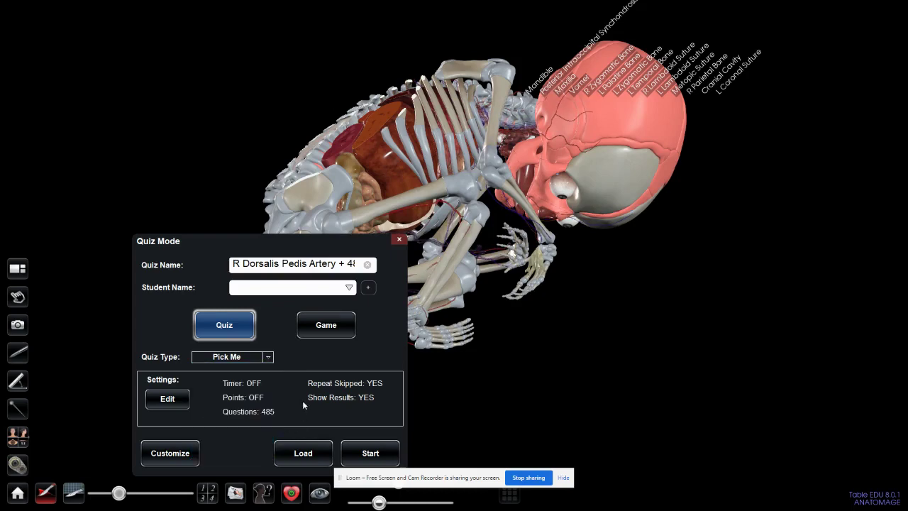
click(179, 454)
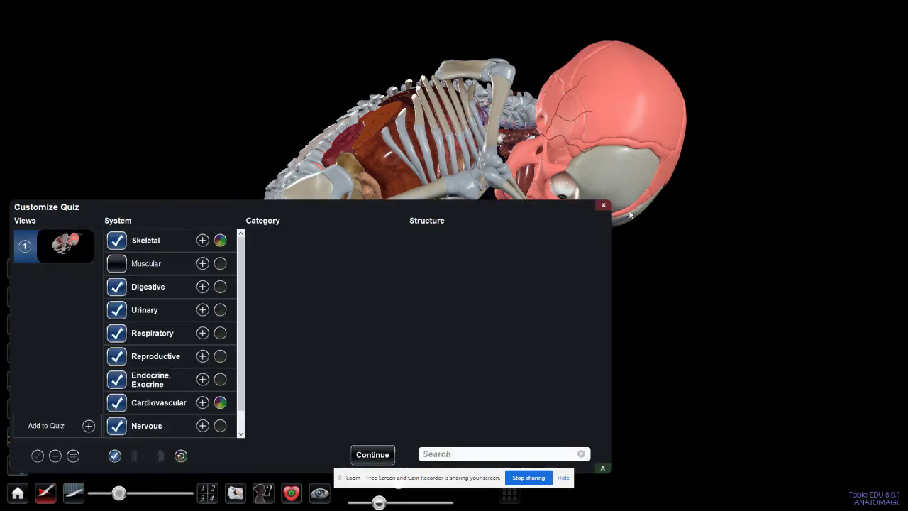
click(603, 205)
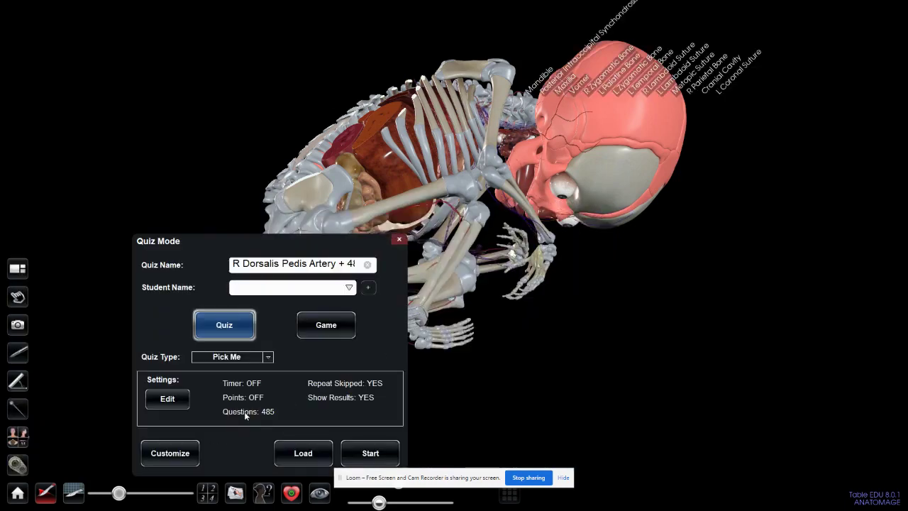
Switch the quiz to Game mode, review its timing and scoring settings, and leave Quiz Mode
click(350, 289)
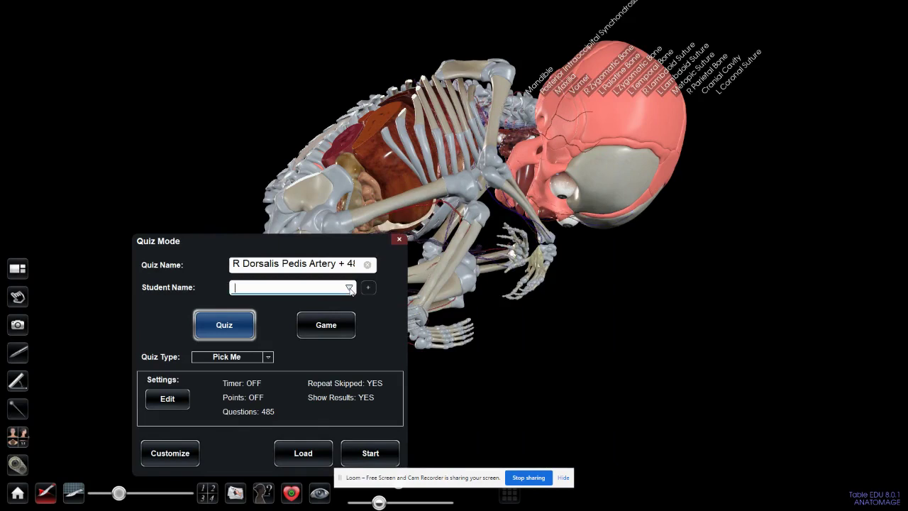
click(333, 331)
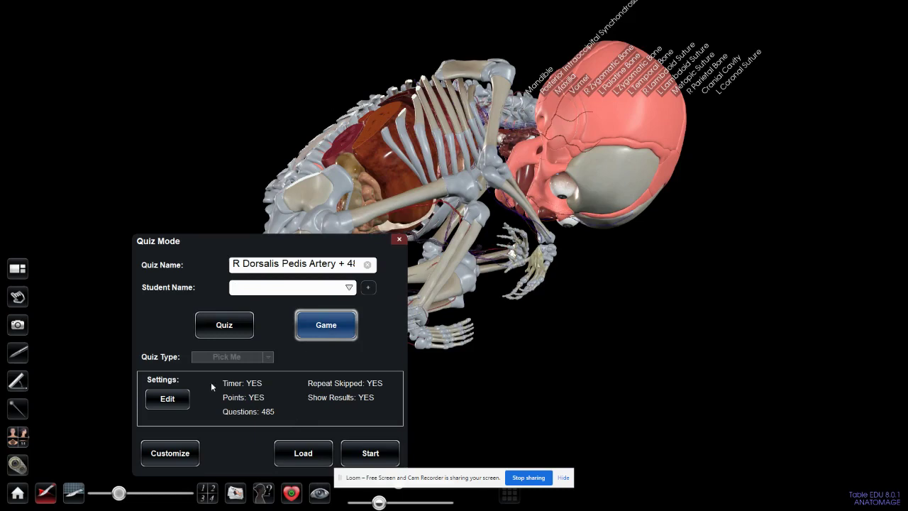
click(171, 397)
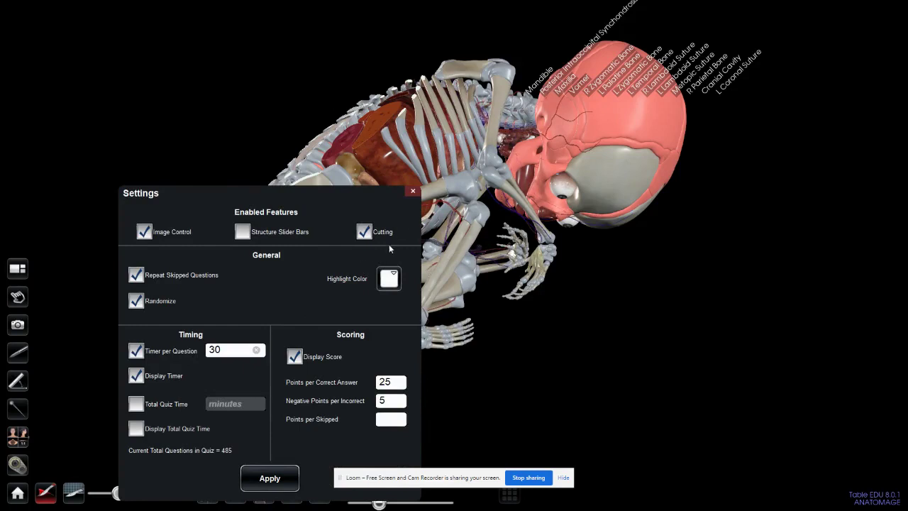
click(414, 191)
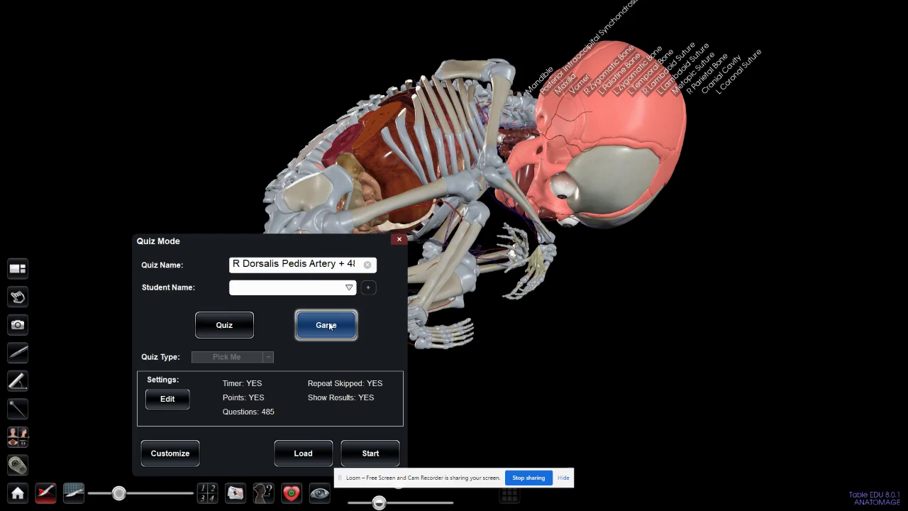
click(400, 239)
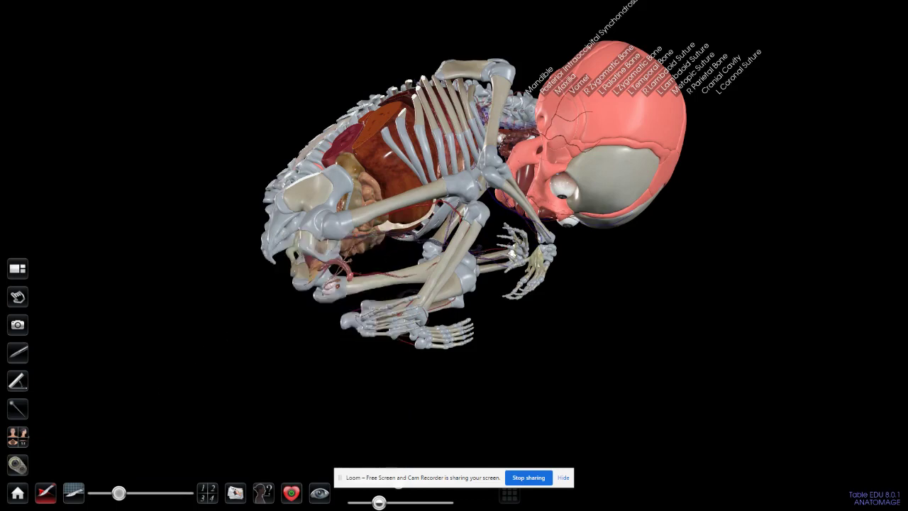
Open the Explore Tool, switch its vessel mode on and off, and close the tool
click(269, 494)
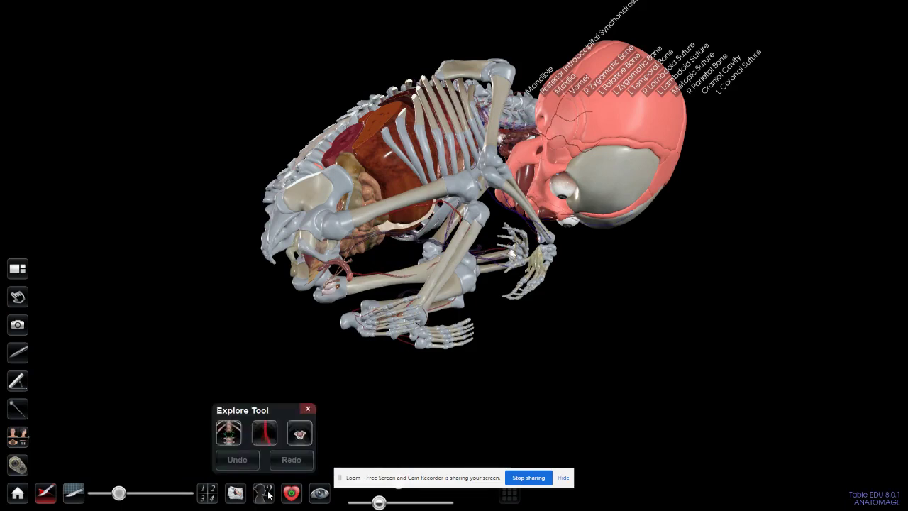
click(265, 439)
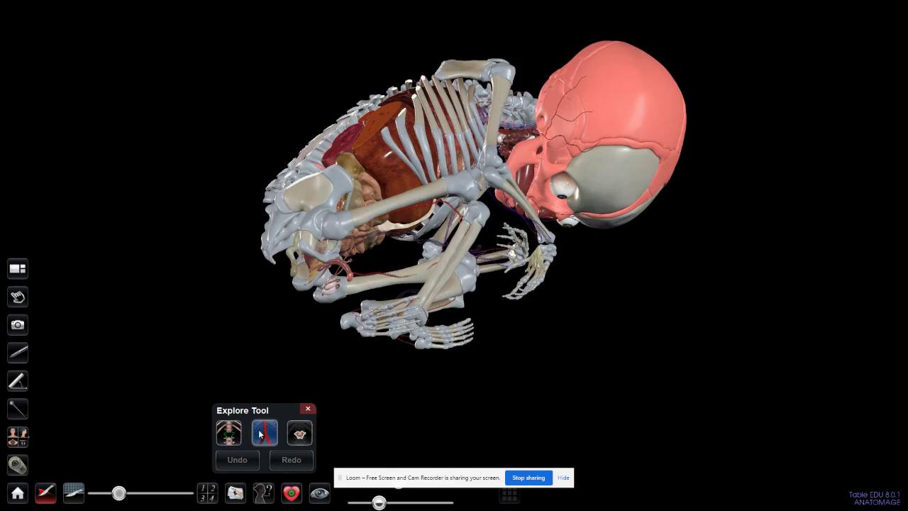
click(264, 435)
click(259, 435)
click(260, 435)
click(260, 435)
click(308, 409)
Turn the fetus's blood vessel simulation on and off again
mouse_move(292, 491)
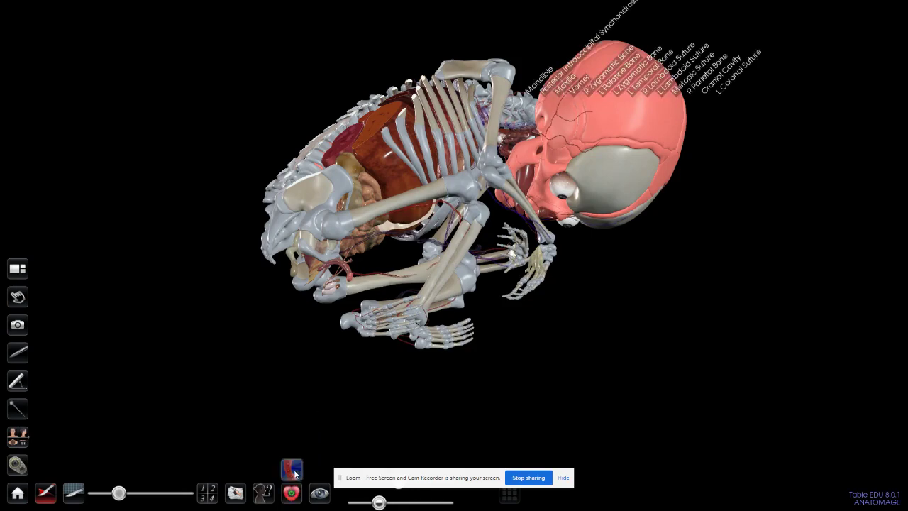
click(294, 471)
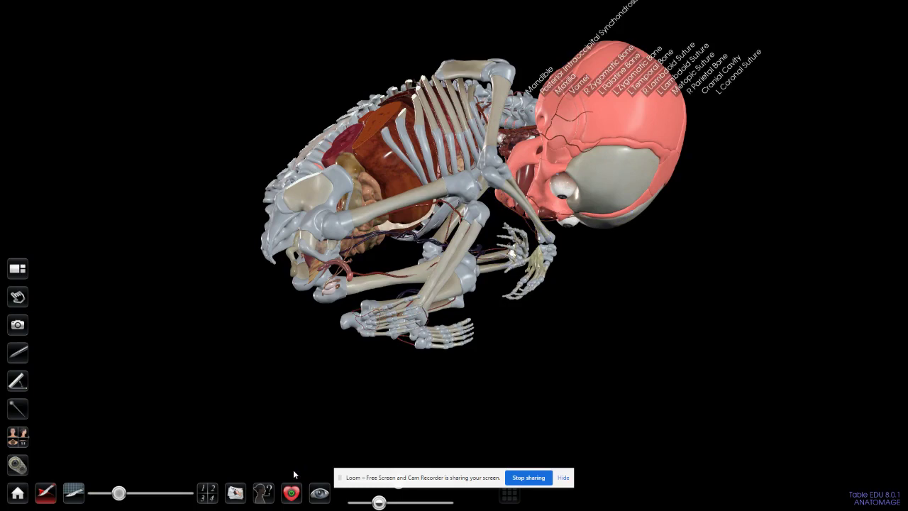
click(291, 488)
click(287, 467)
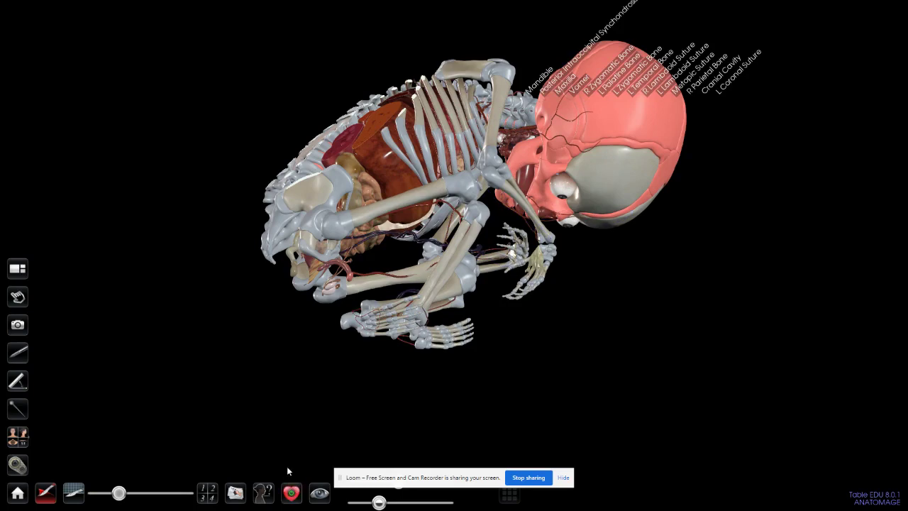
Color the whole Digestive system yellow in the structure visibility settings
click(318, 493)
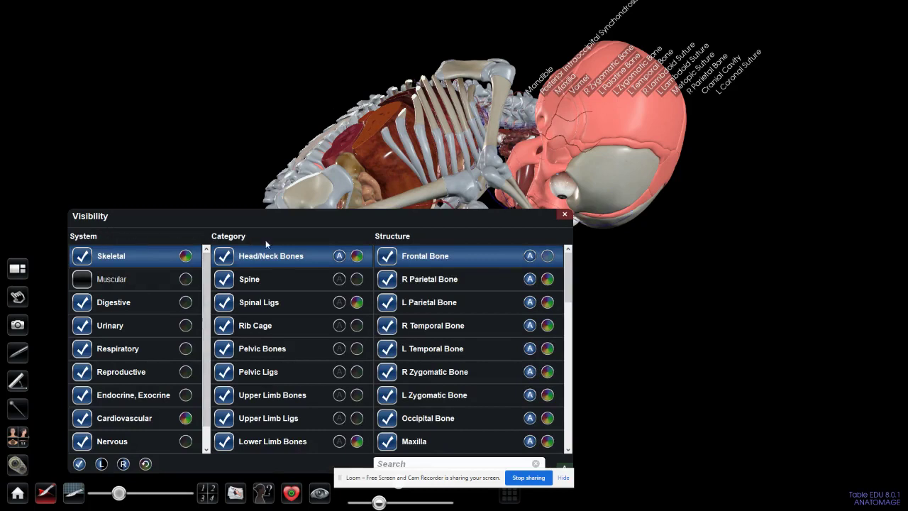
click(187, 302)
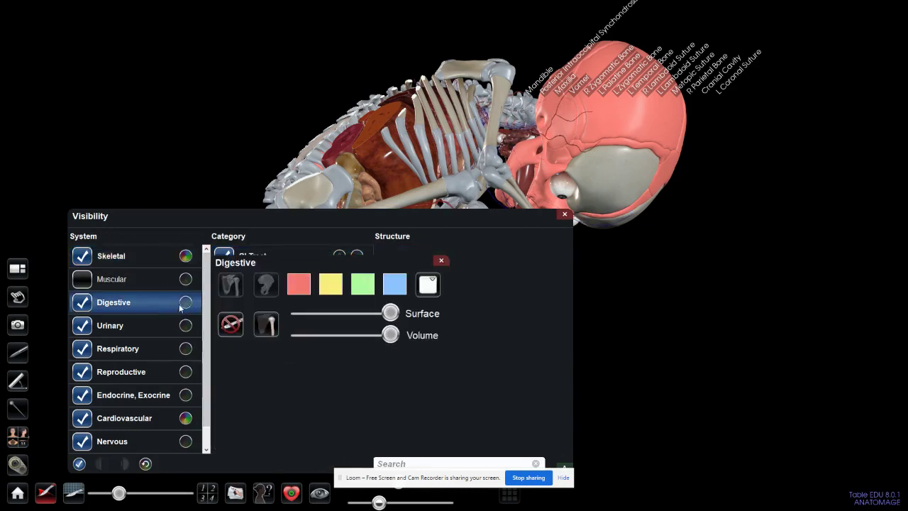
click(440, 261)
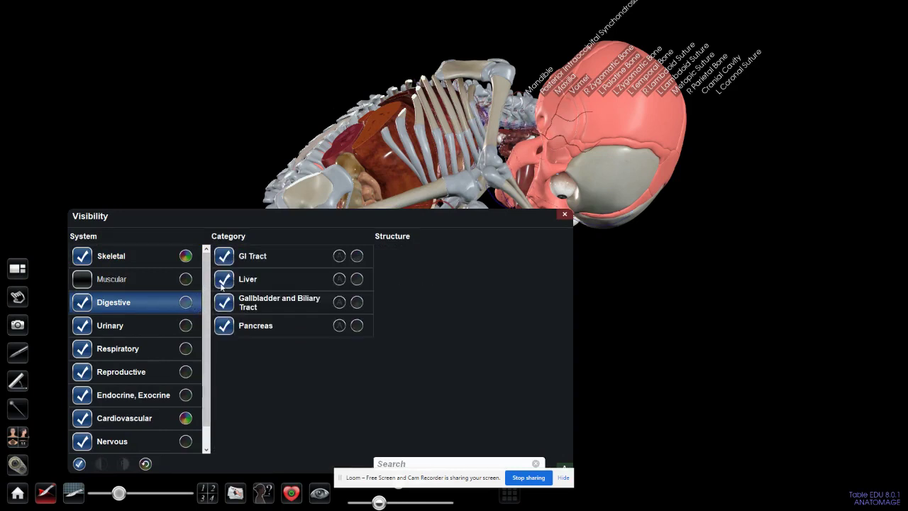
click(187, 303)
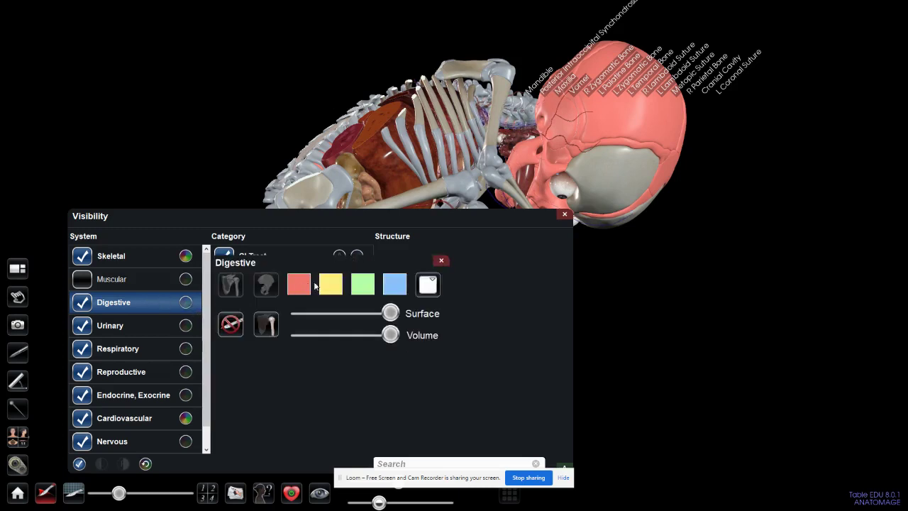
click(339, 286)
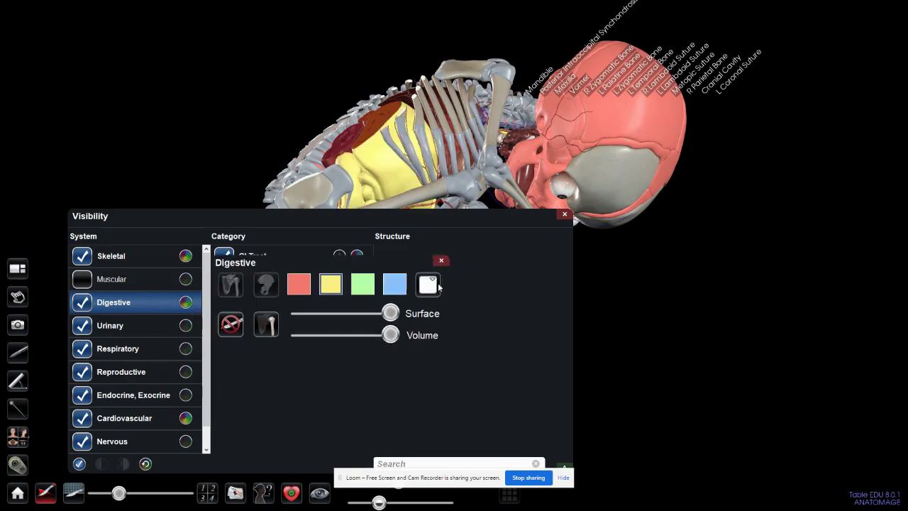
click(442, 262)
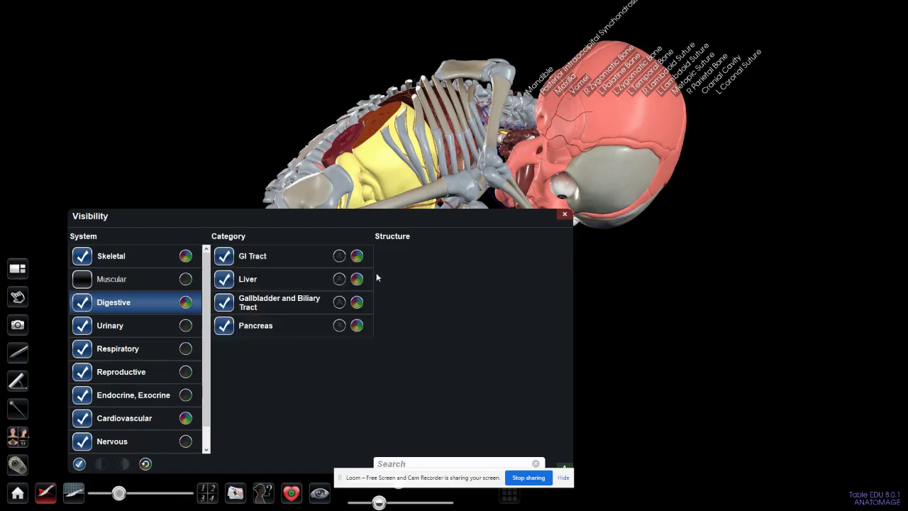
Show annotation labels for the Gallbladder and Biliary Tract and Pancreas categories, leaving the Liver category unlabeled
click(340, 280)
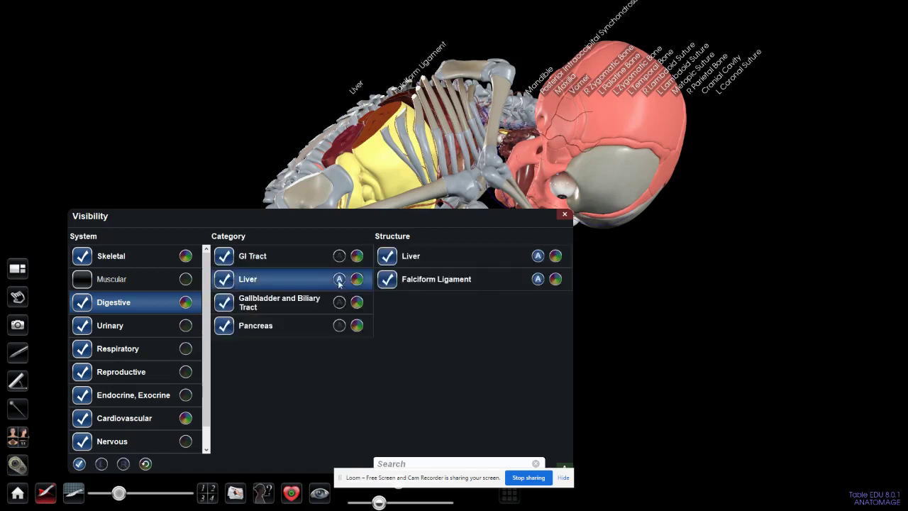
click(340, 303)
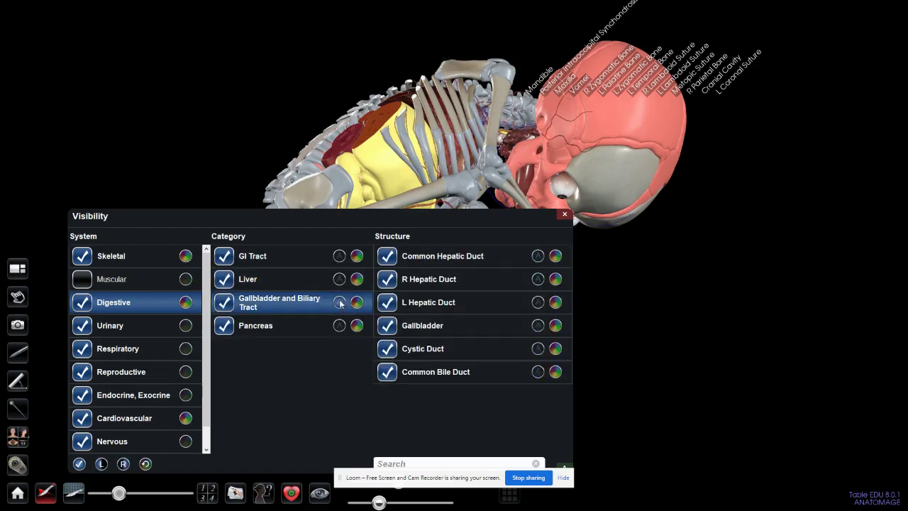
click(340, 326)
click(339, 303)
click(295, 307)
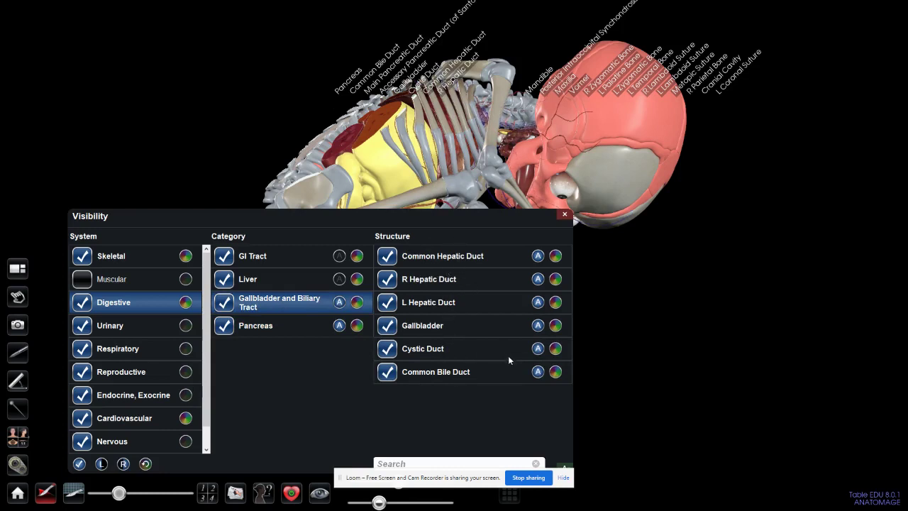
click(538, 373)
click(538, 372)
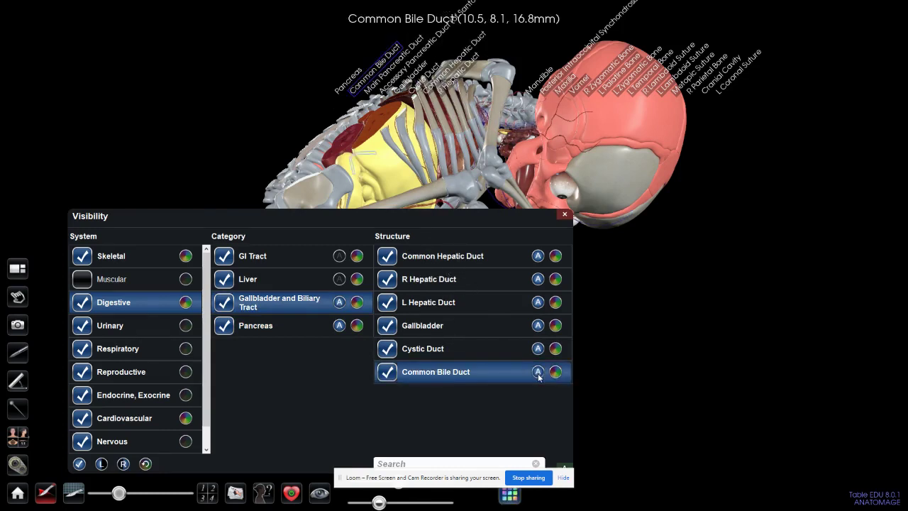
Recolor the Gallbladder and Biliary Tract category green
click(357, 302)
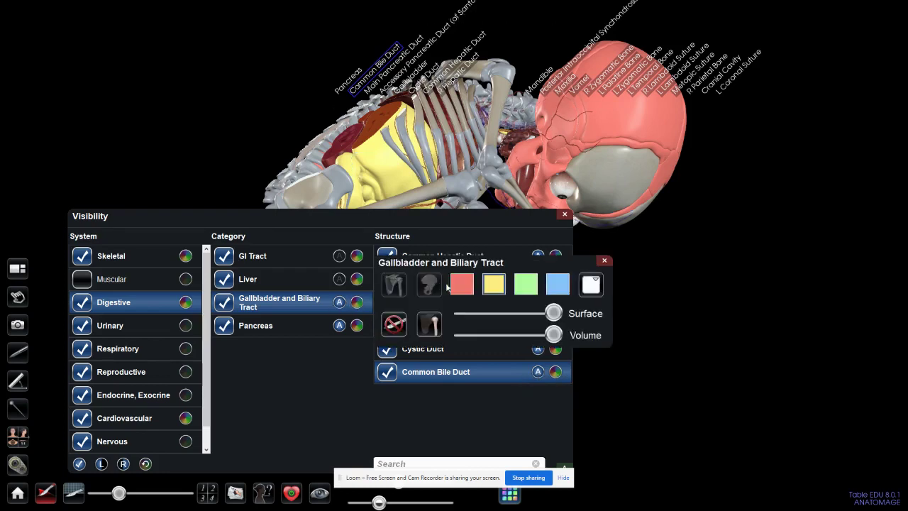
click(520, 294)
click(495, 291)
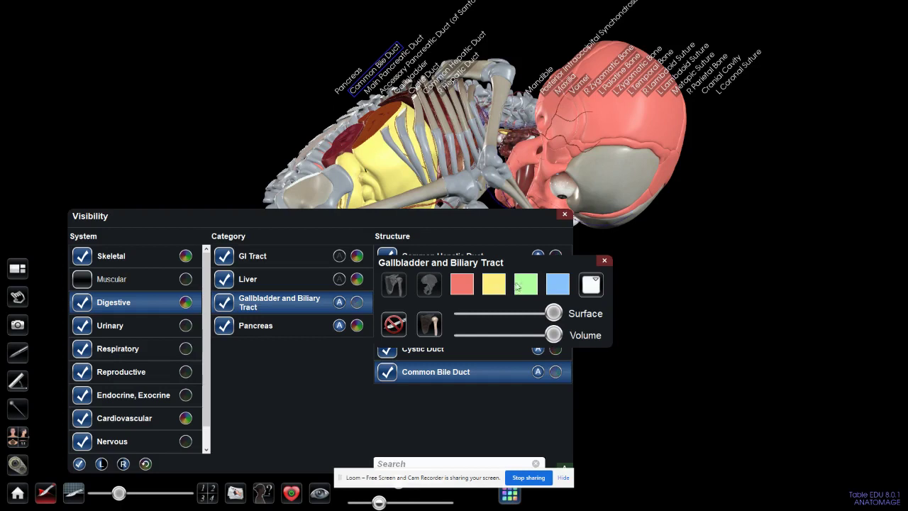
click(525, 285)
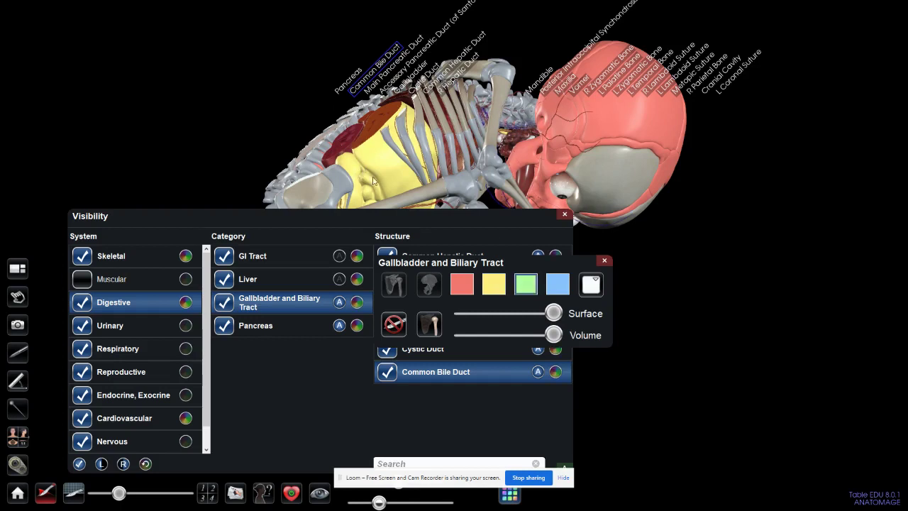
Try the blue option for the Gallbladder and Biliary Tract category, reapply green, and close its color settings
click(559, 282)
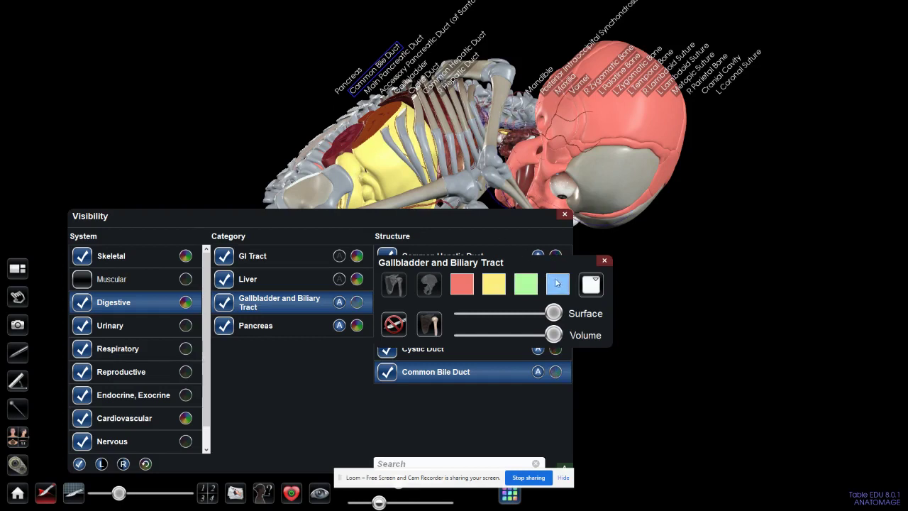
click(523, 290)
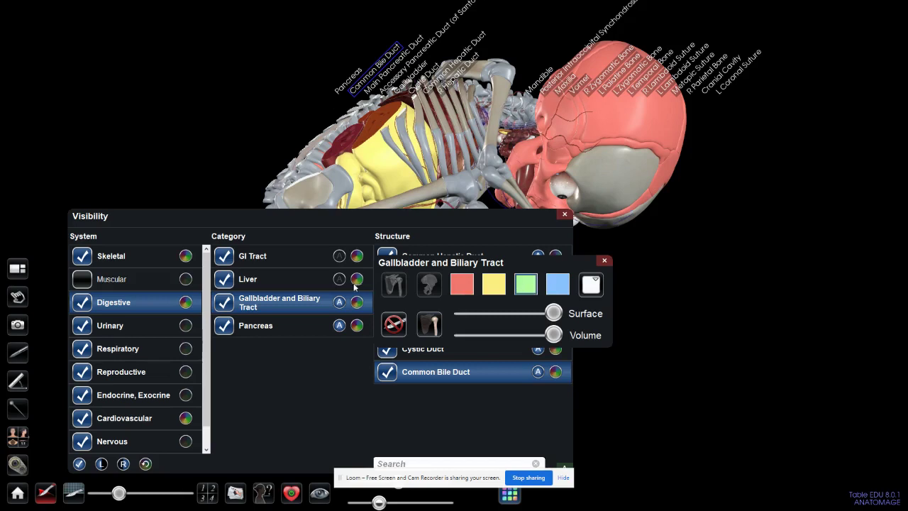
click(604, 261)
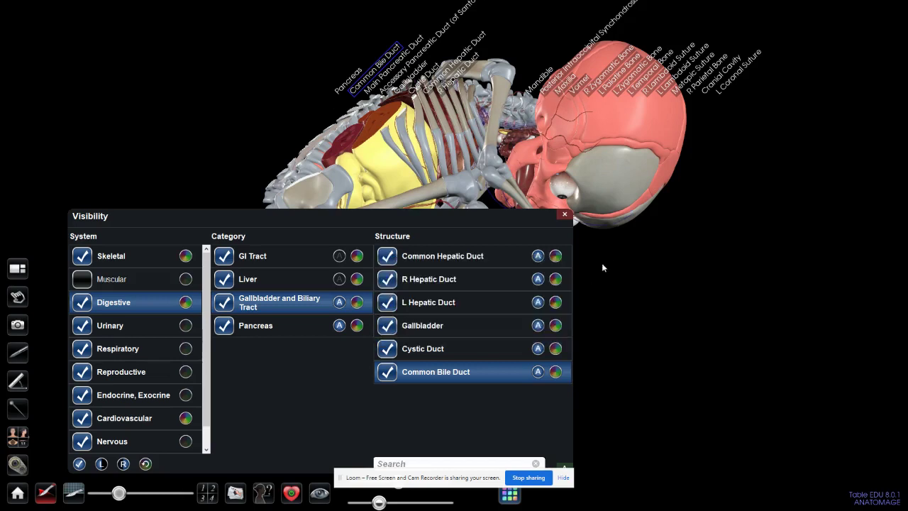
Color the individual Gallbladder structure blue and close the structure visibility settings
click(556, 325)
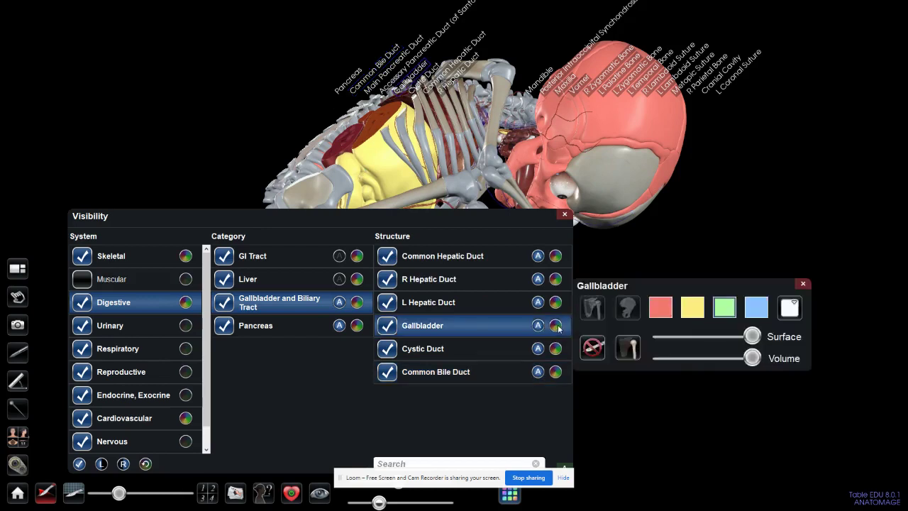
click(754, 313)
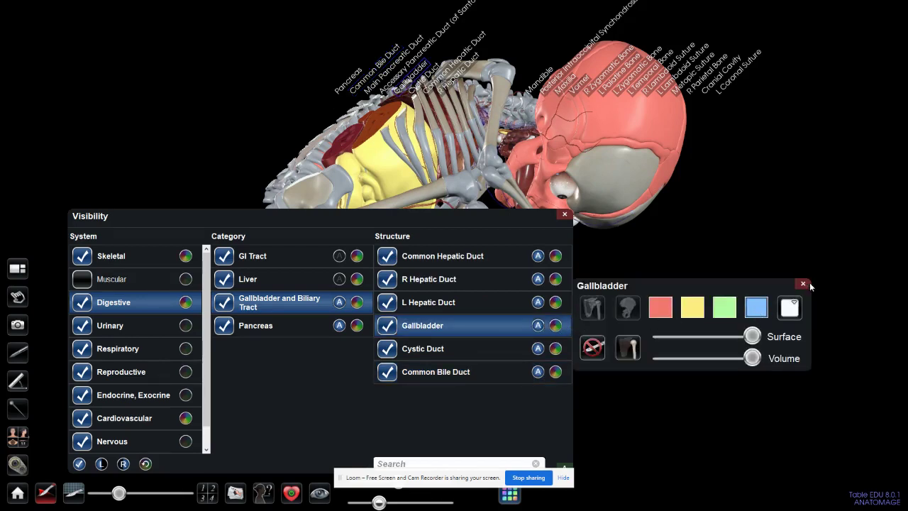
click(804, 284)
click(565, 215)
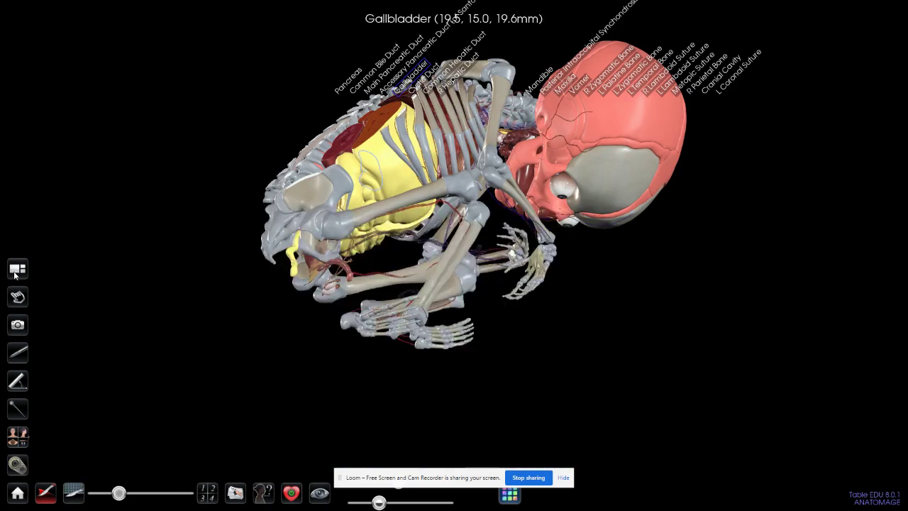
click(16, 270)
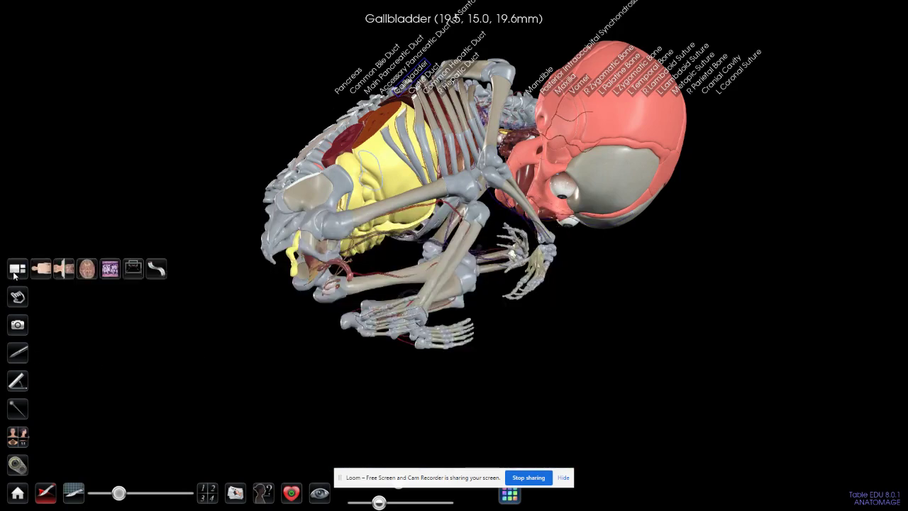
Clear the Common Bile Duct's green color, view its extended palette and custom color picker, and close the visibility settings without choosing a color
click(326, 495)
click(556, 373)
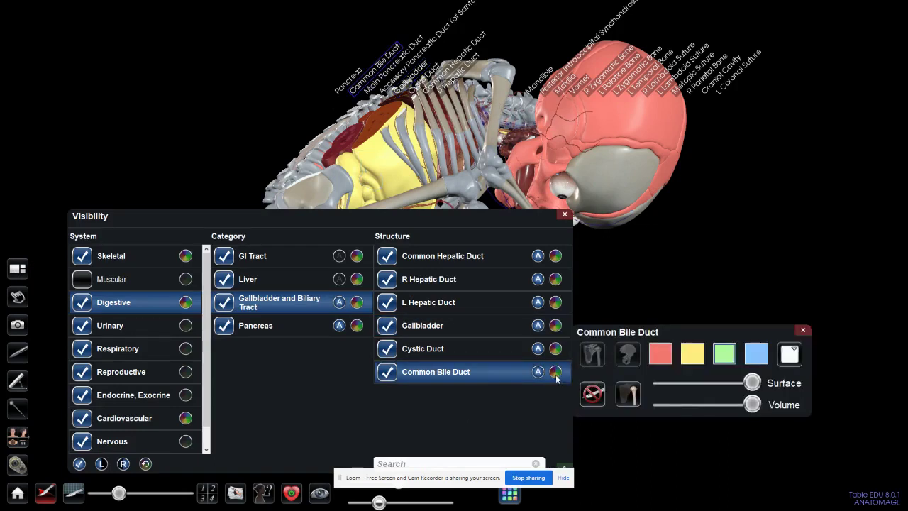
click(792, 357)
click(795, 353)
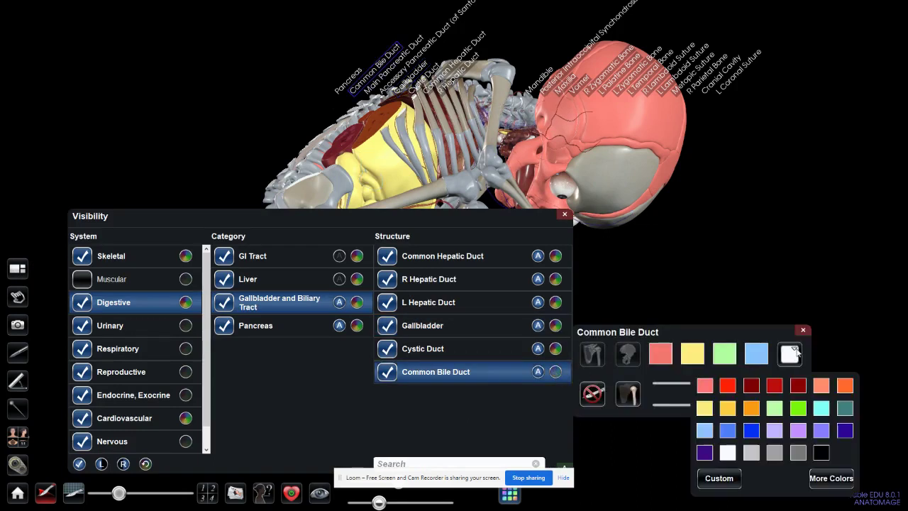
click(710, 482)
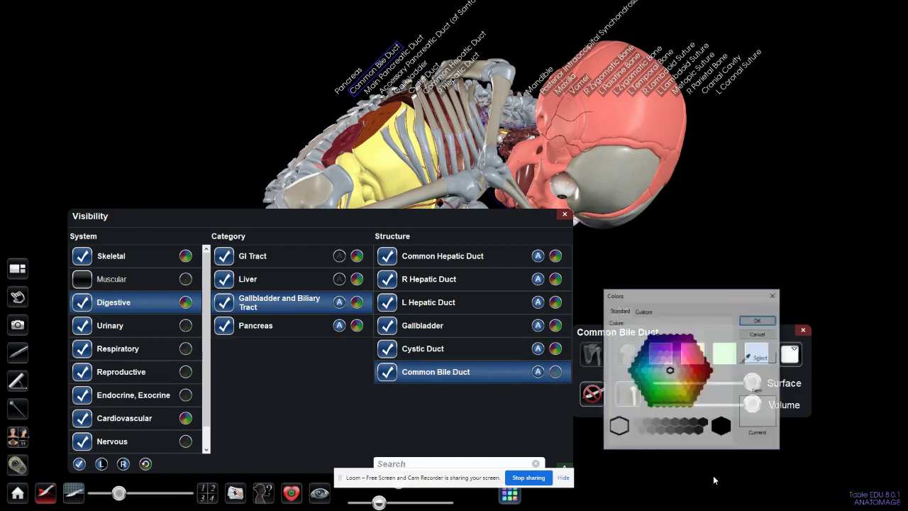
click(773, 296)
click(565, 216)
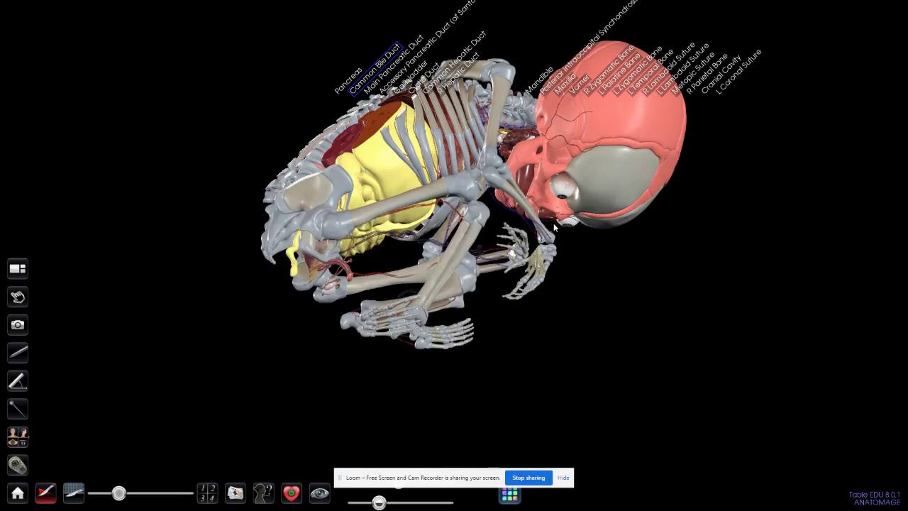
Identify the liver and the large intestine by selecting each on the fetus model from different angles
click(395, 191)
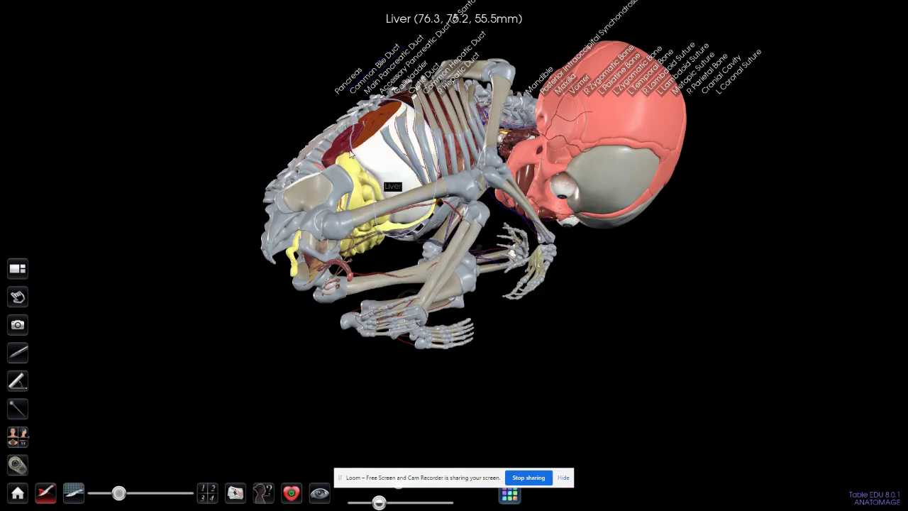
drag(397, 275, 404, 278)
click(380, 253)
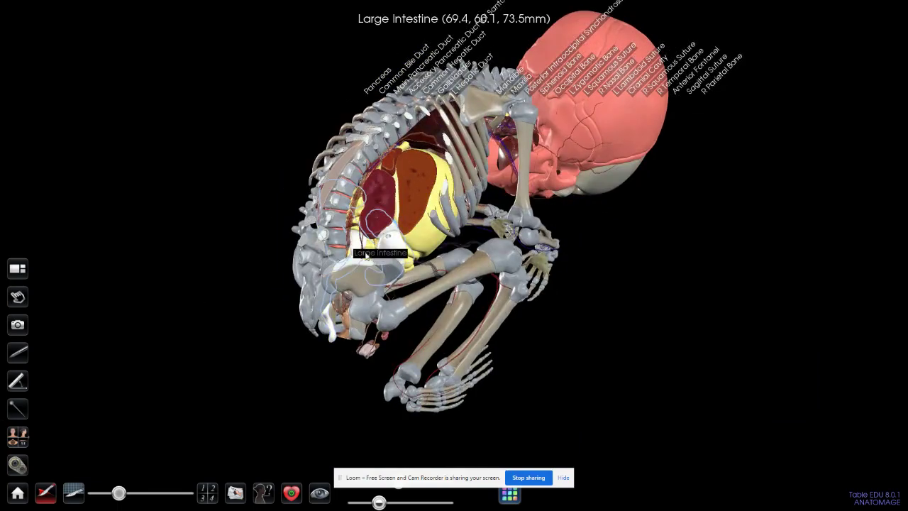
Switch to the flythrough layout and play a flythrough for the R Renal Cortex
click(18, 268)
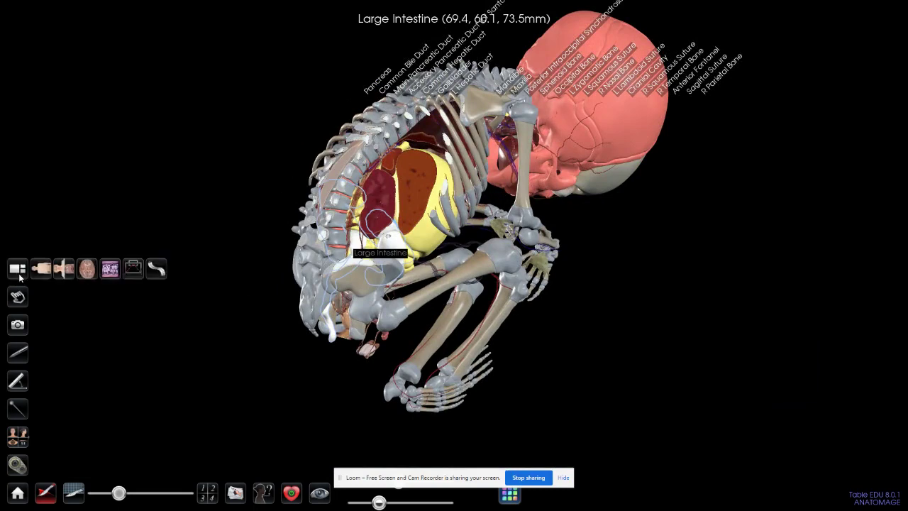
click(134, 269)
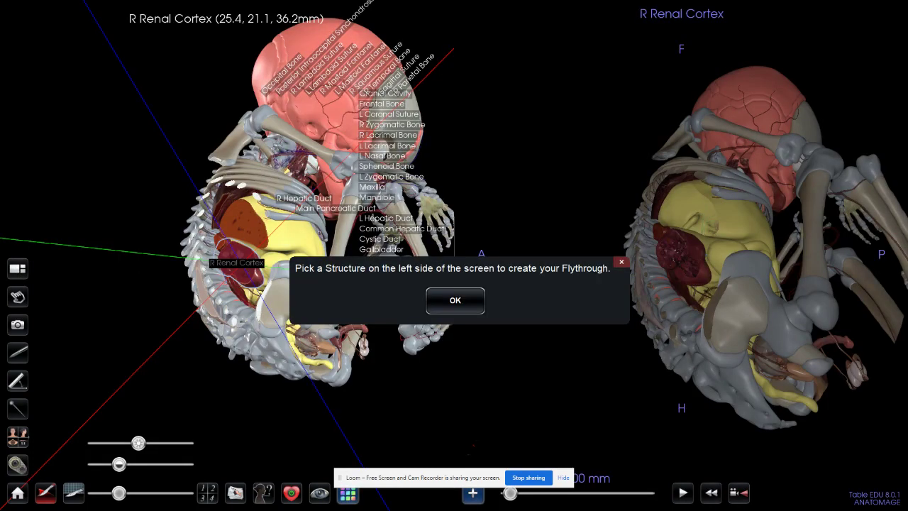
click(450, 301)
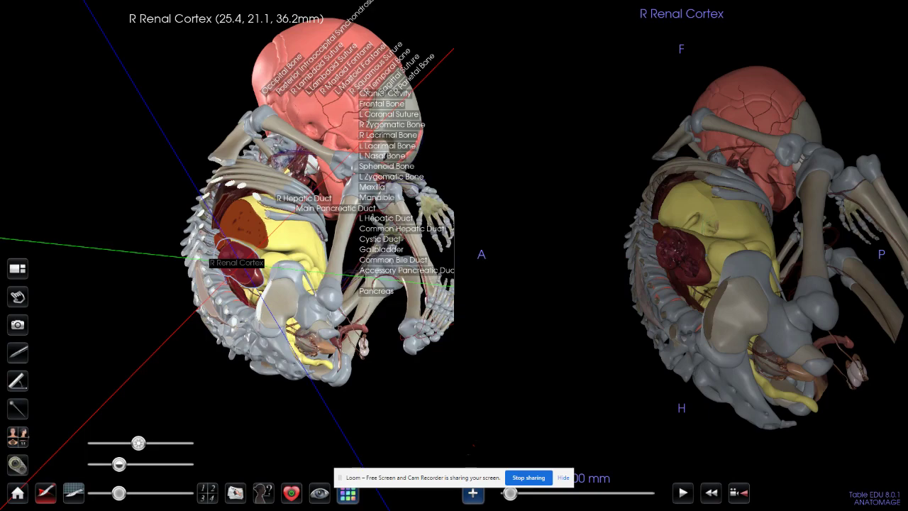
click(683, 493)
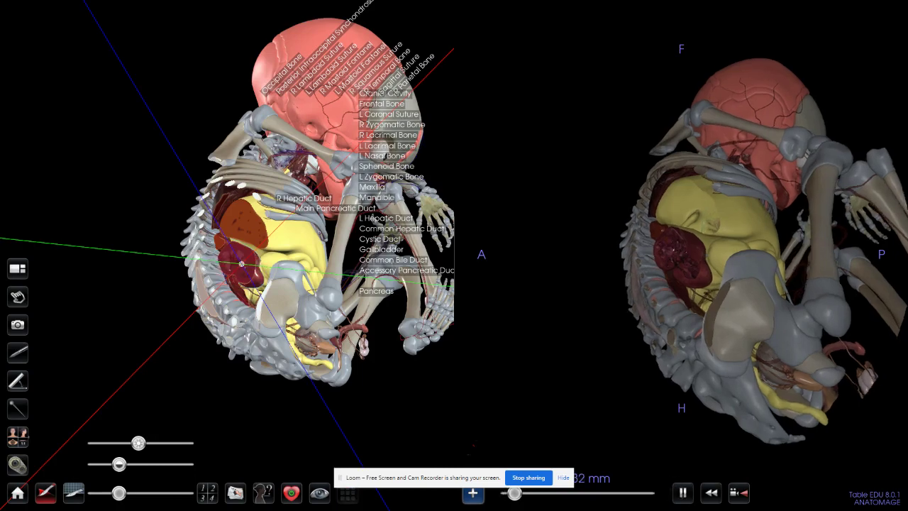